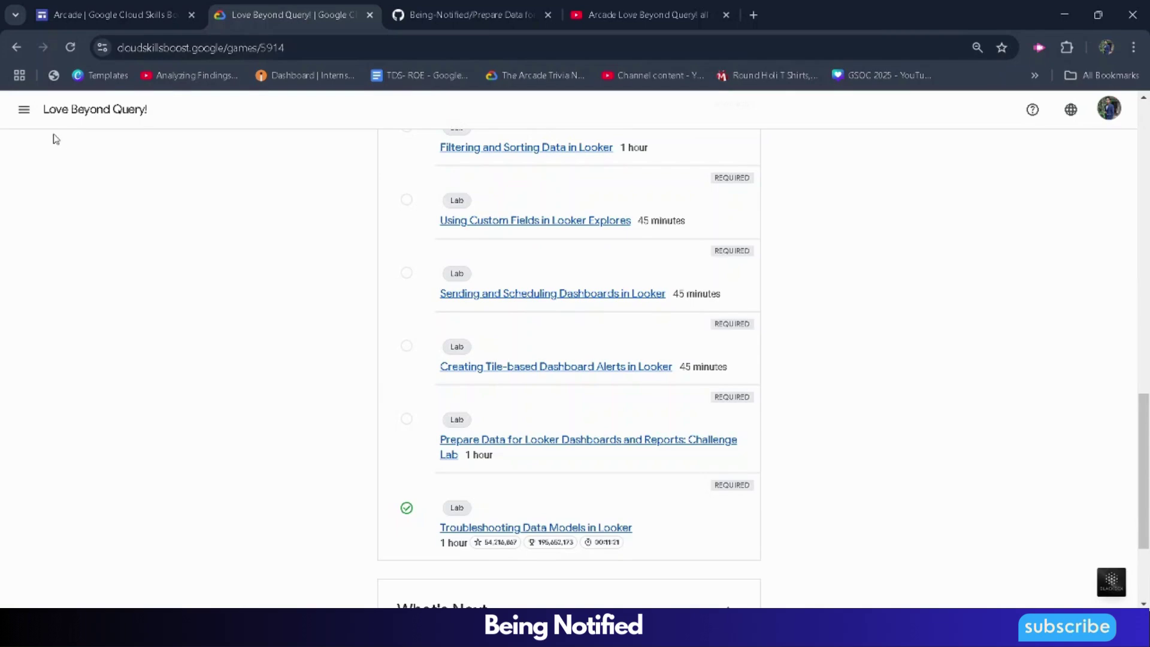
left_click_drag(47, 111, 233, 293)
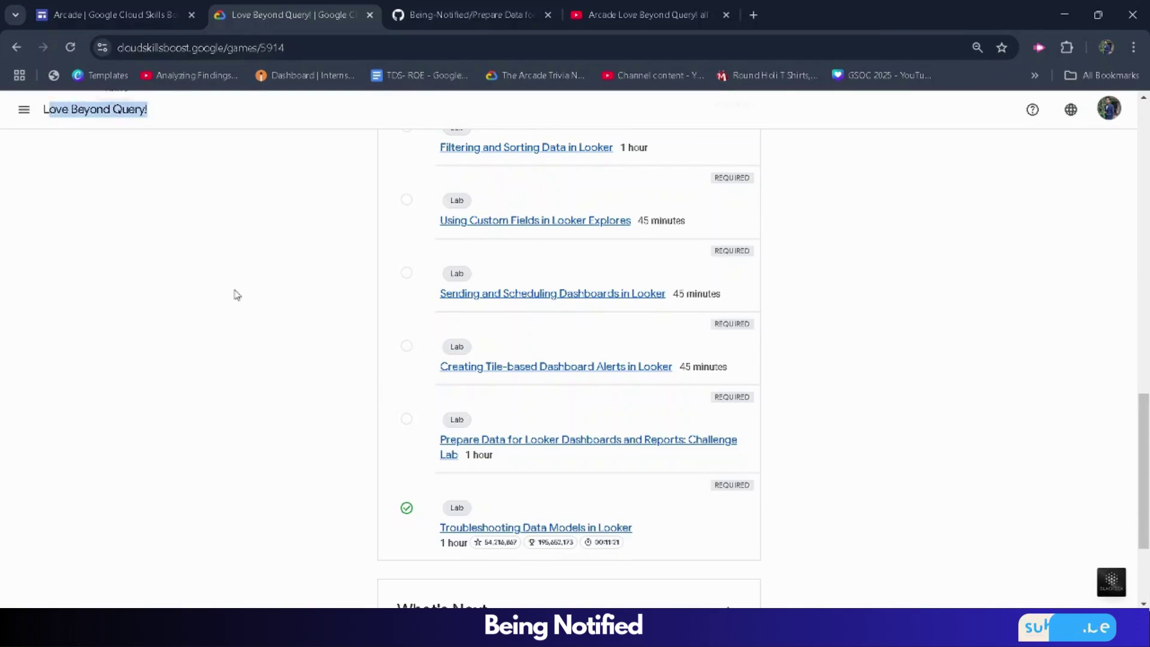
left_click(275, 363)
left_click_drag(440, 441, 678, 450)
left_click(858, 435)
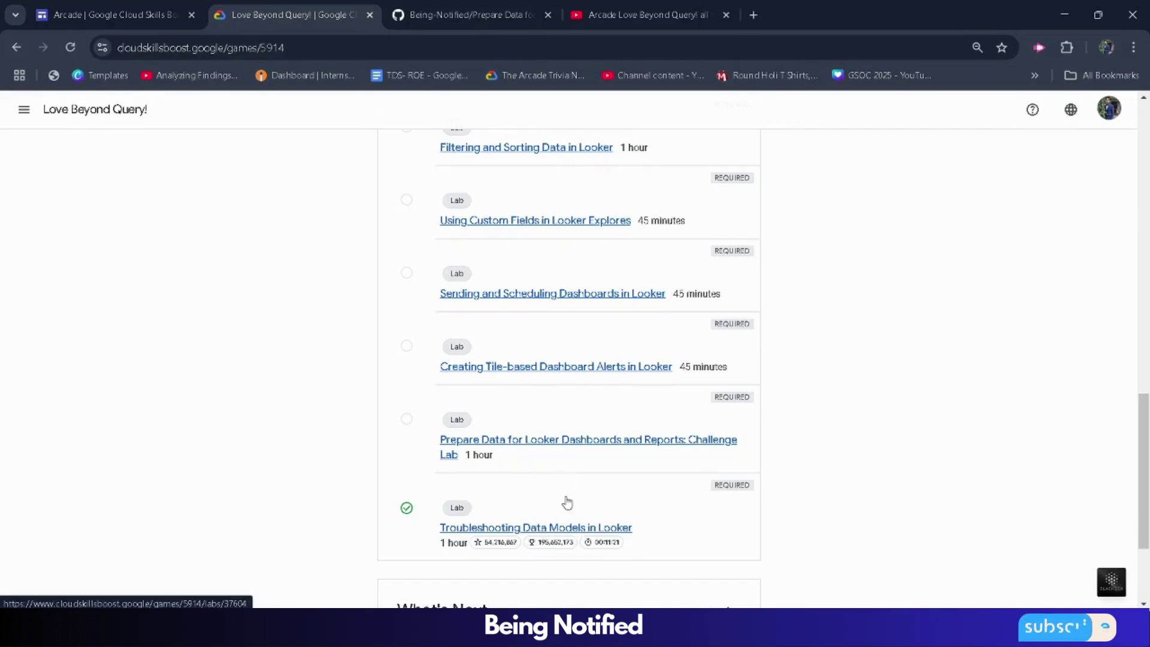
key("ctrl+4")
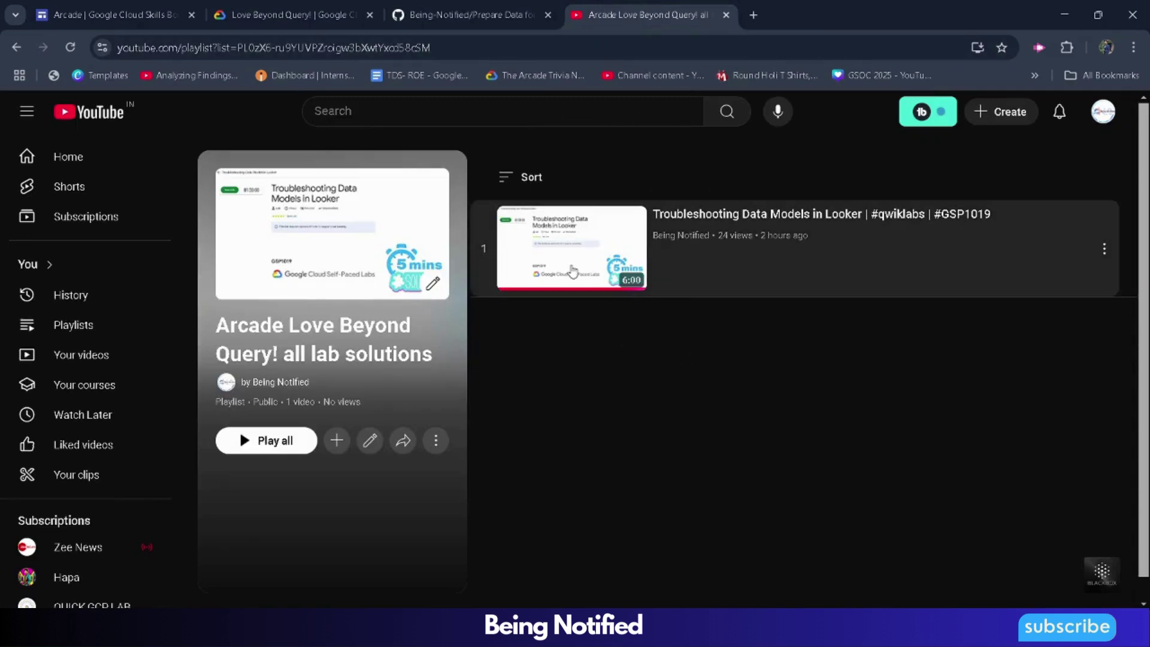
Open the "Prepare Data for Looker Dashboards and Reports: Challenge Lab" from the Love Beyond Query! game and start the lab.
left_click(322, 7)
left_click(475, 440)
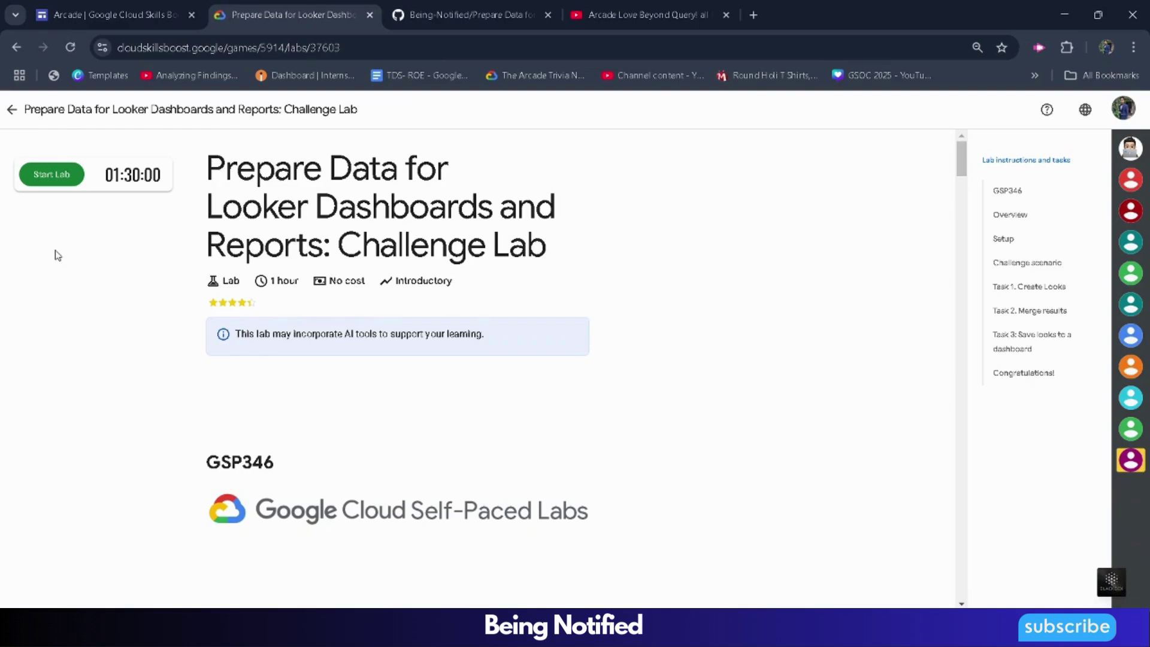
left_click(57, 174)
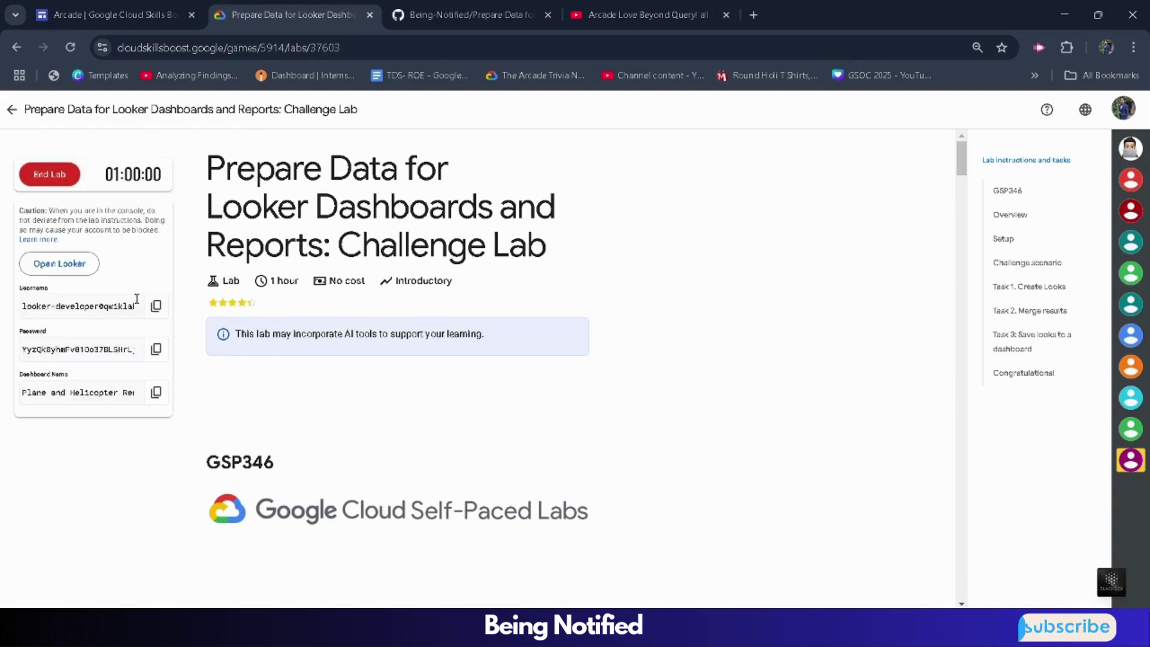
Copy the lab username, open Looker in an incognito window, and paste the username as the login email.
left_click(156, 309)
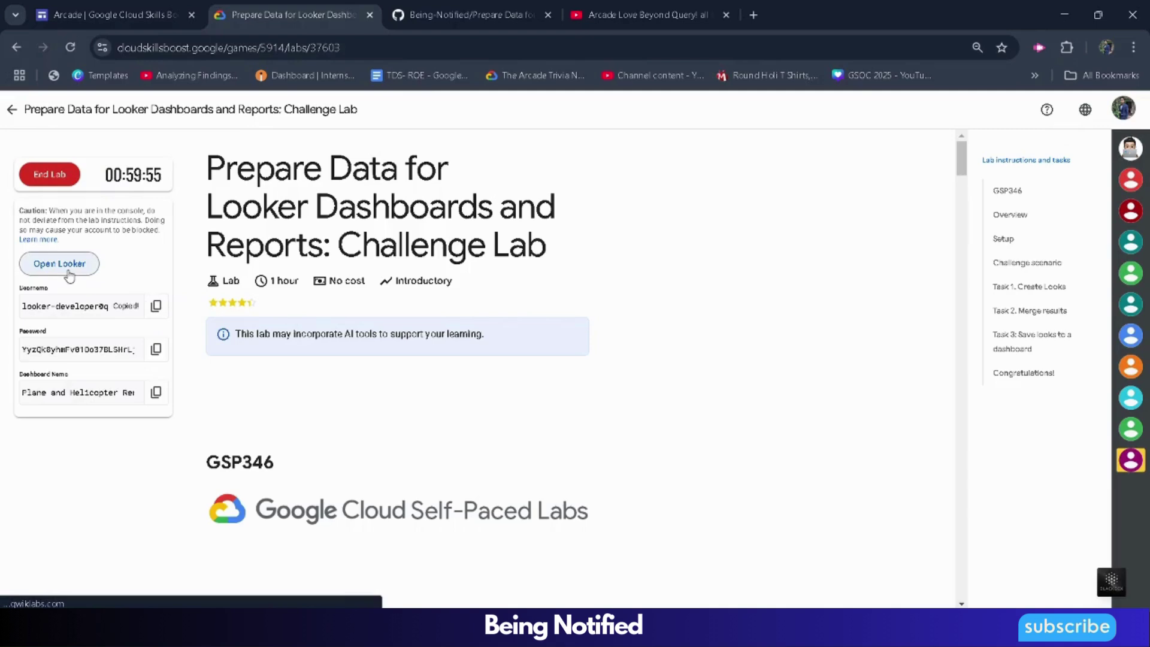
right_click(68, 270)
left_click(145, 332)
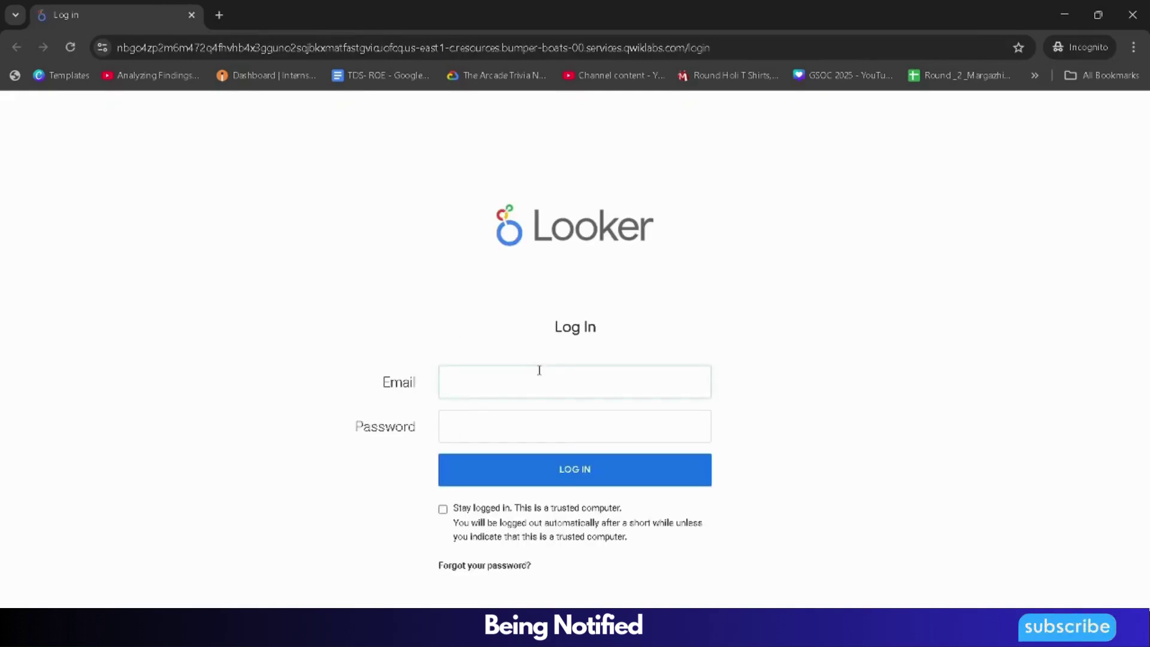
key("ctrl+v")
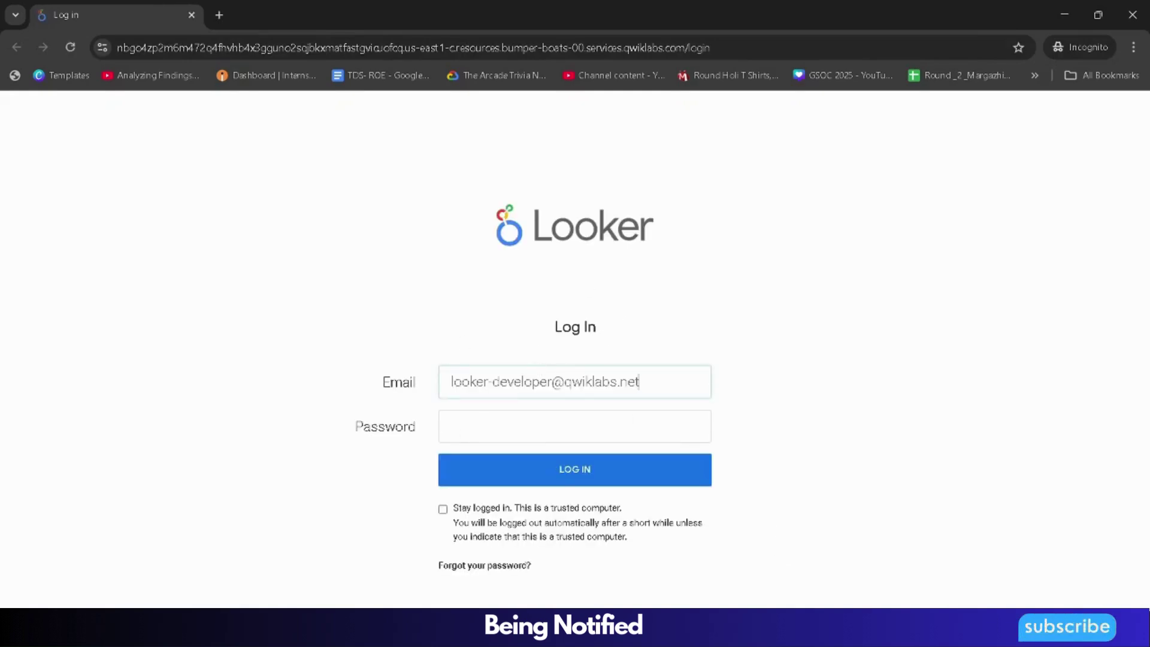
left_click(728, 539)
Copy the lab password from the lab page, paste it into the Looker password field, and log in.
left_click(156, 348)
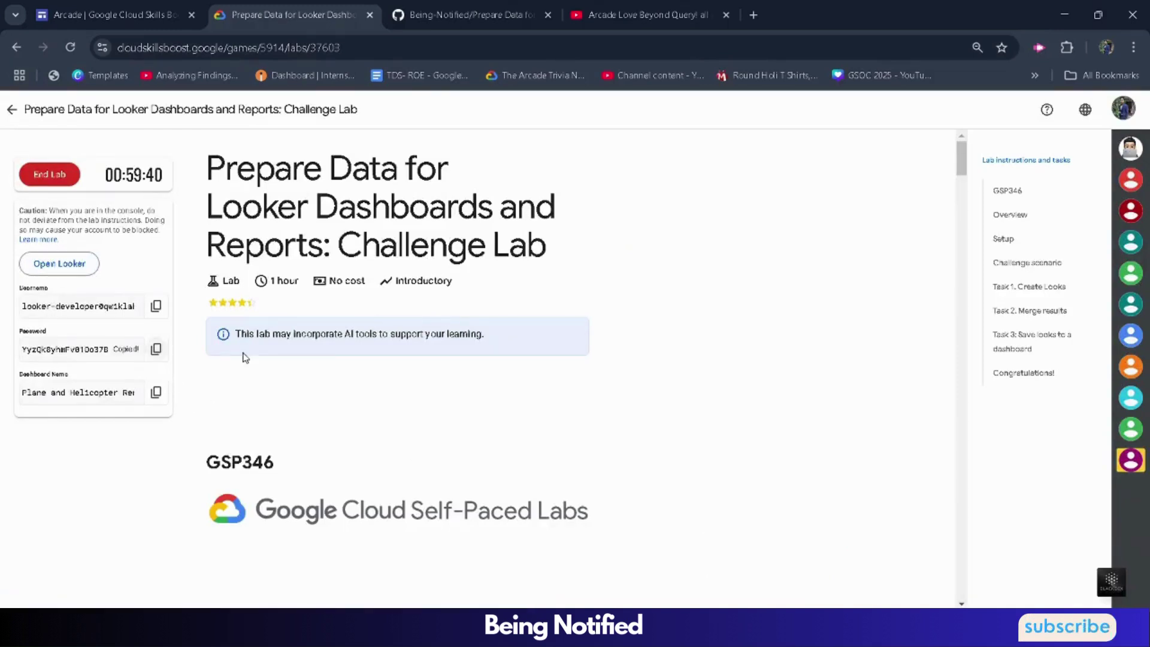
left_click(812, 566)
left_click(527, 431)
key("ctrl+v")
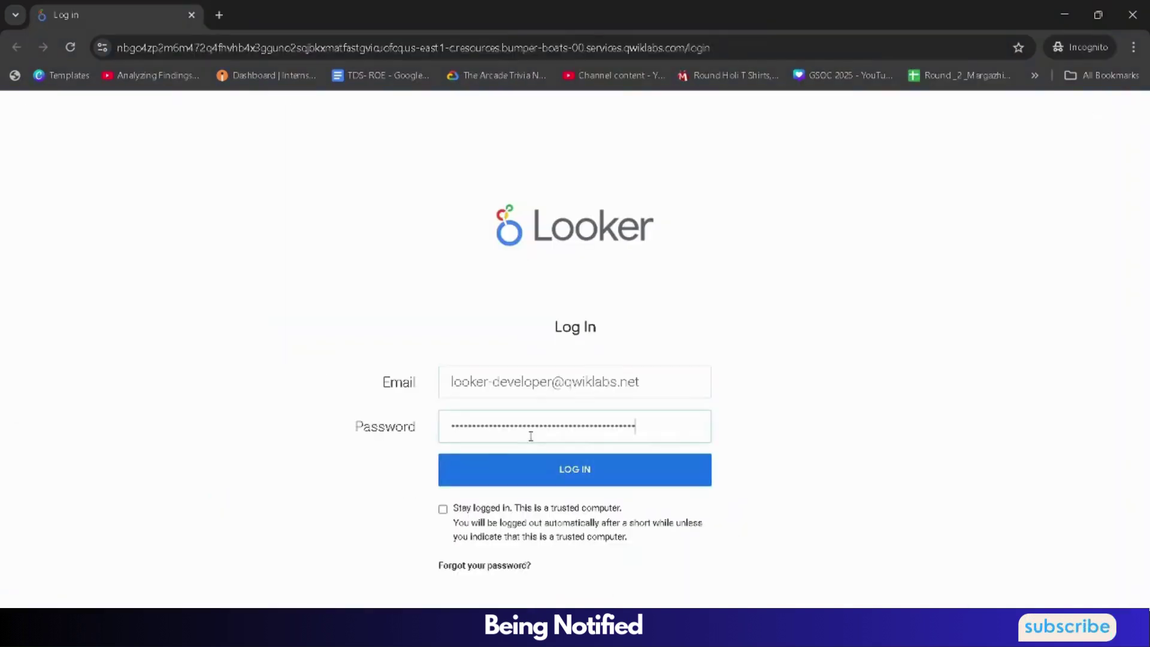
left_click(539, 470)
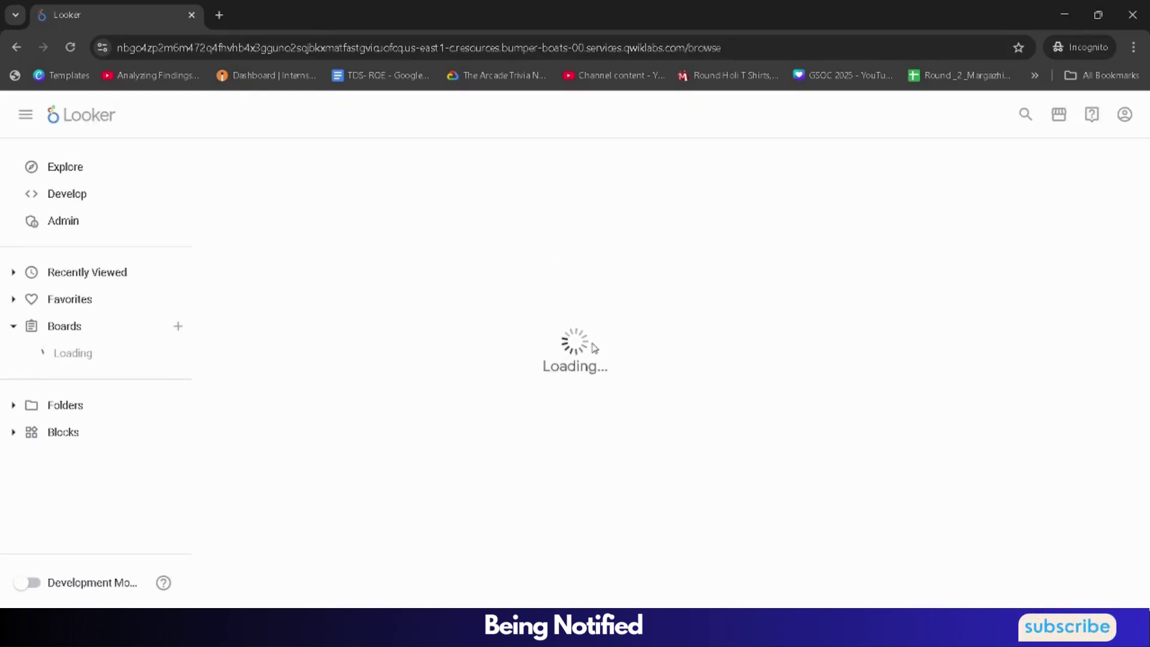
Open the FAA Airports Explore and add the City and State dimensions and the Count measure to the query.
left_click(63, 175)
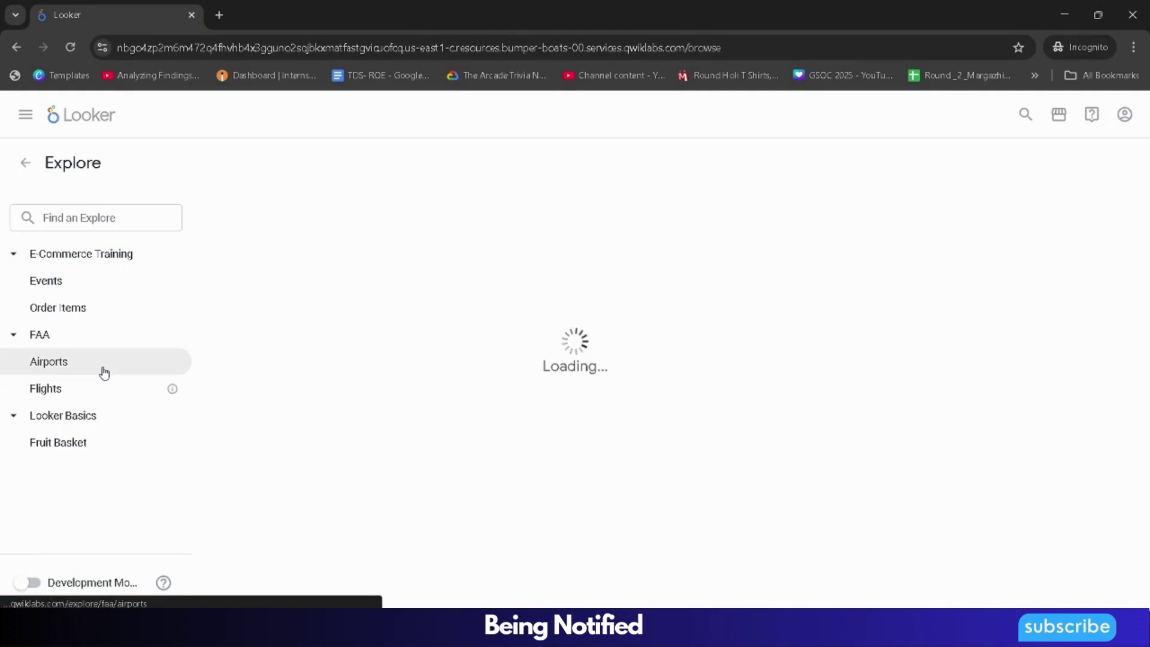
left_click(45, 361)
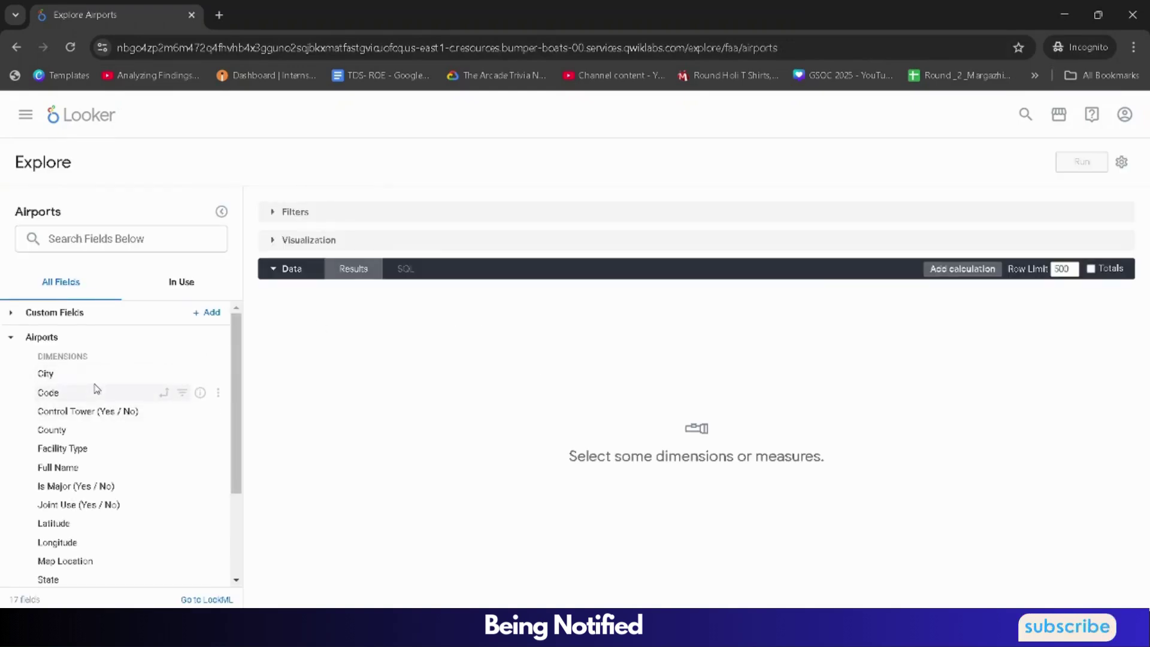
left_click(57, 374)
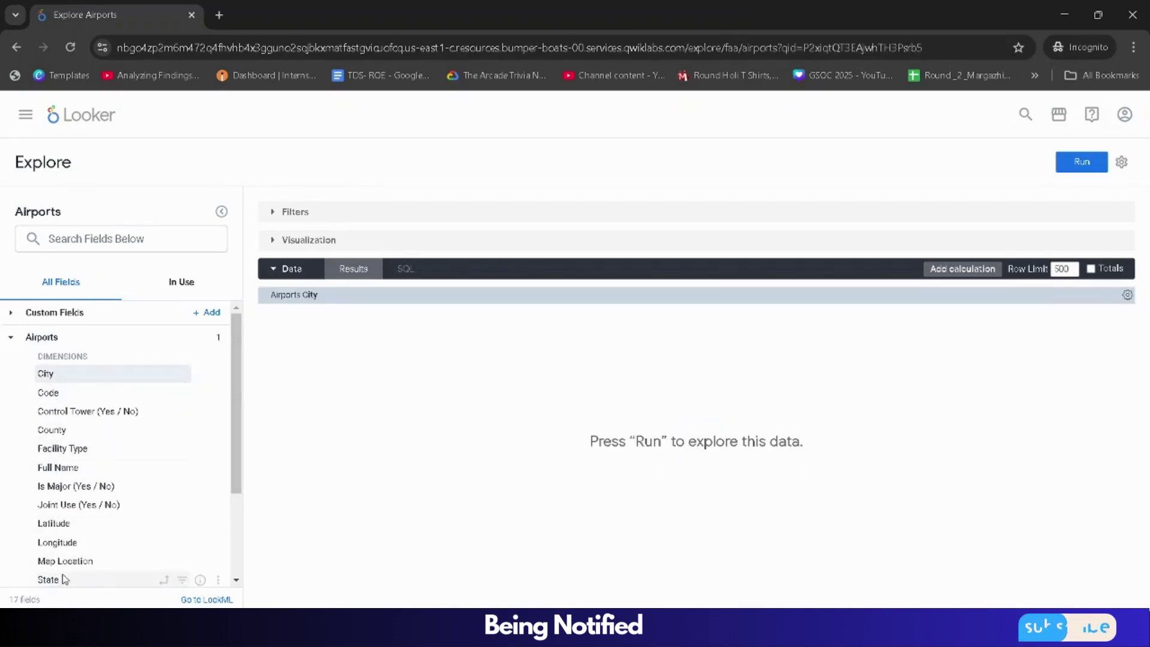
scroll(53, 528, "down", 2)
left_click(74, 452)
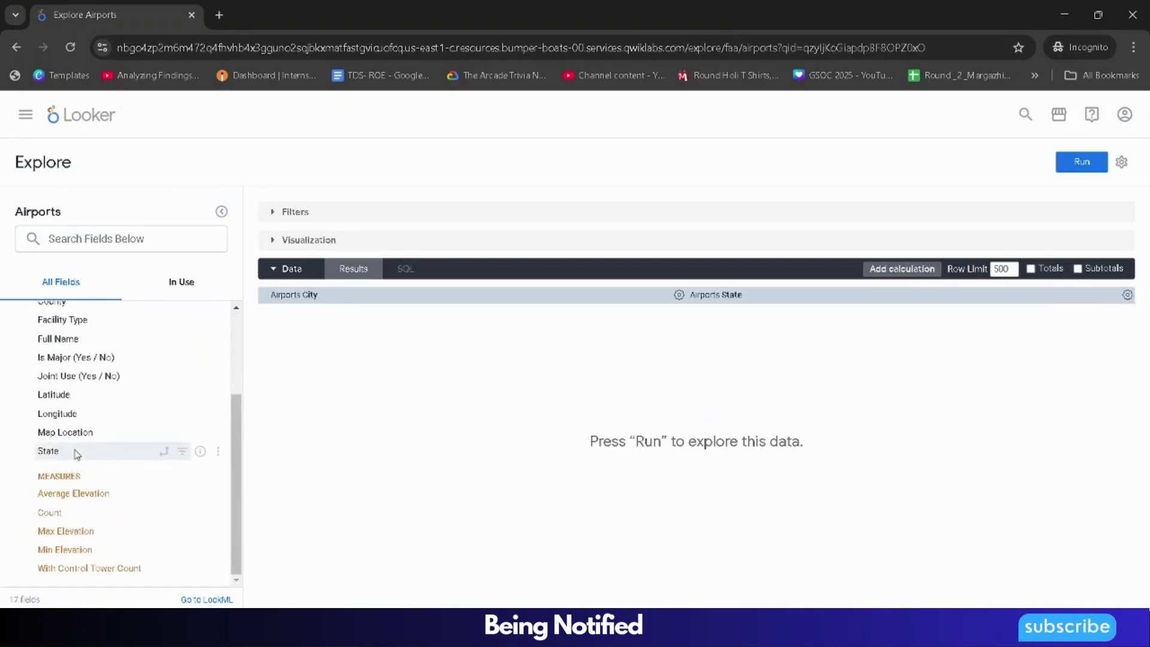
left_click(76, 516)
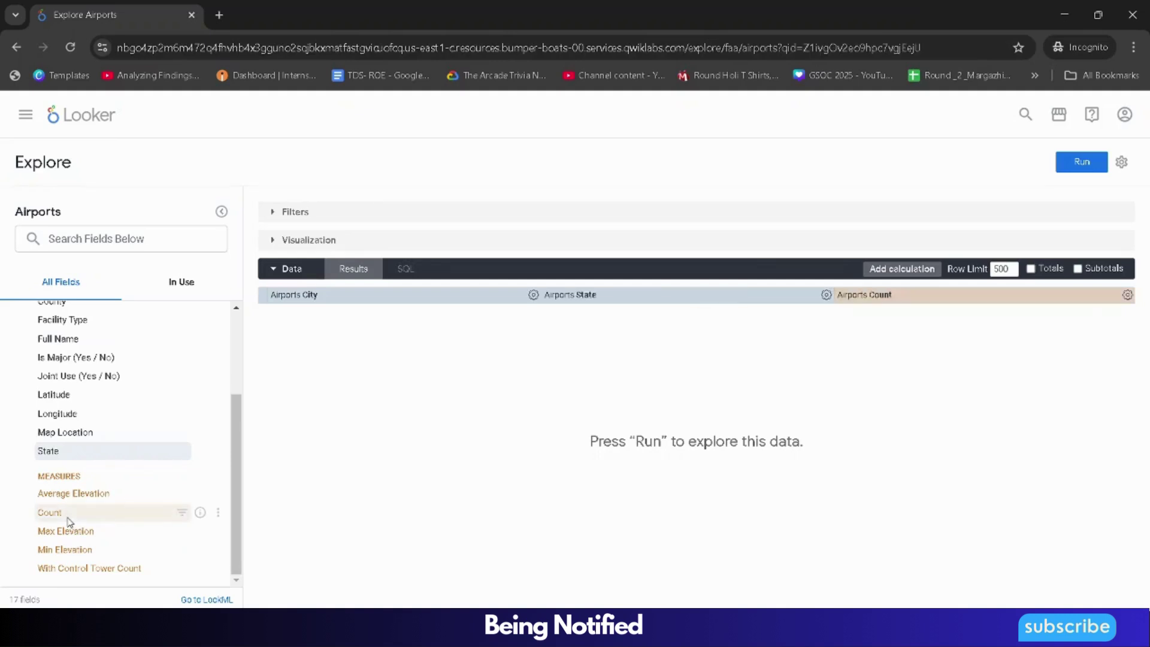
Filter the query to Facility Type equal to HELIPORT and choose the Table visualization.
scroll(81, 489, "up", 2)
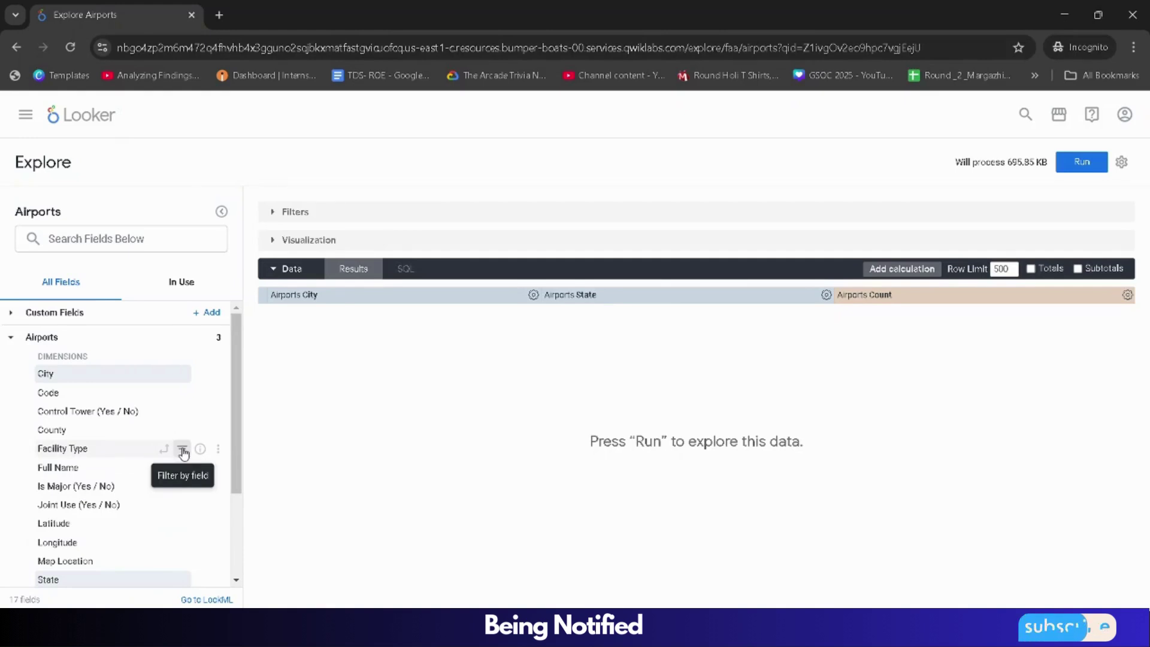
left_click(182, 450)
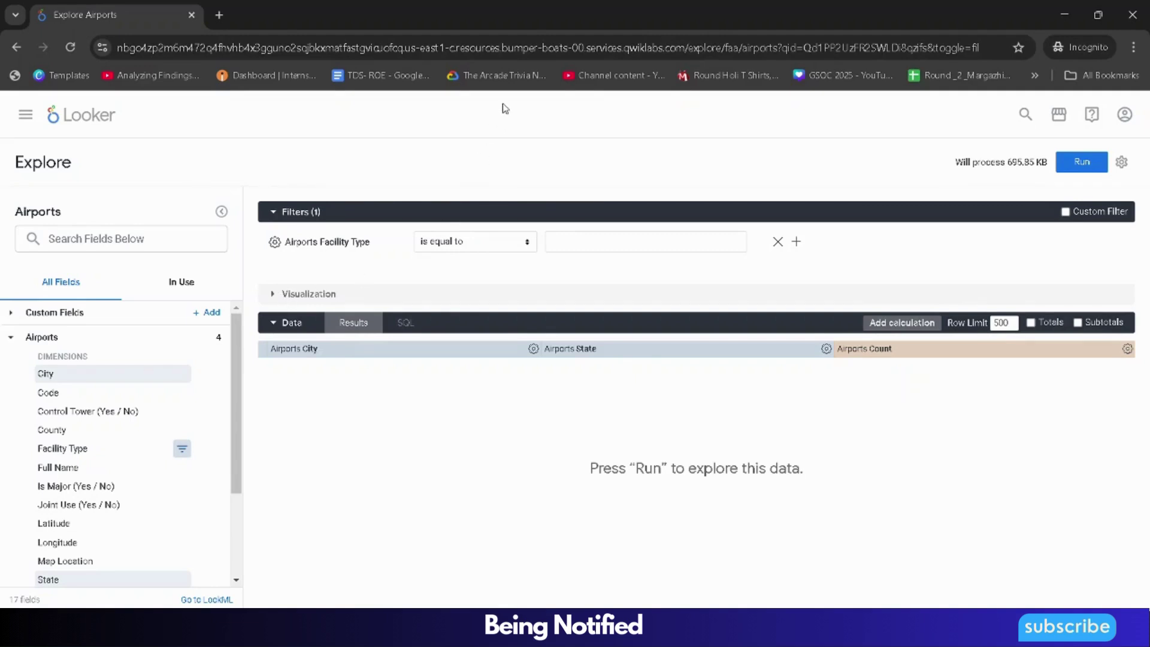
left_click(573, 244)
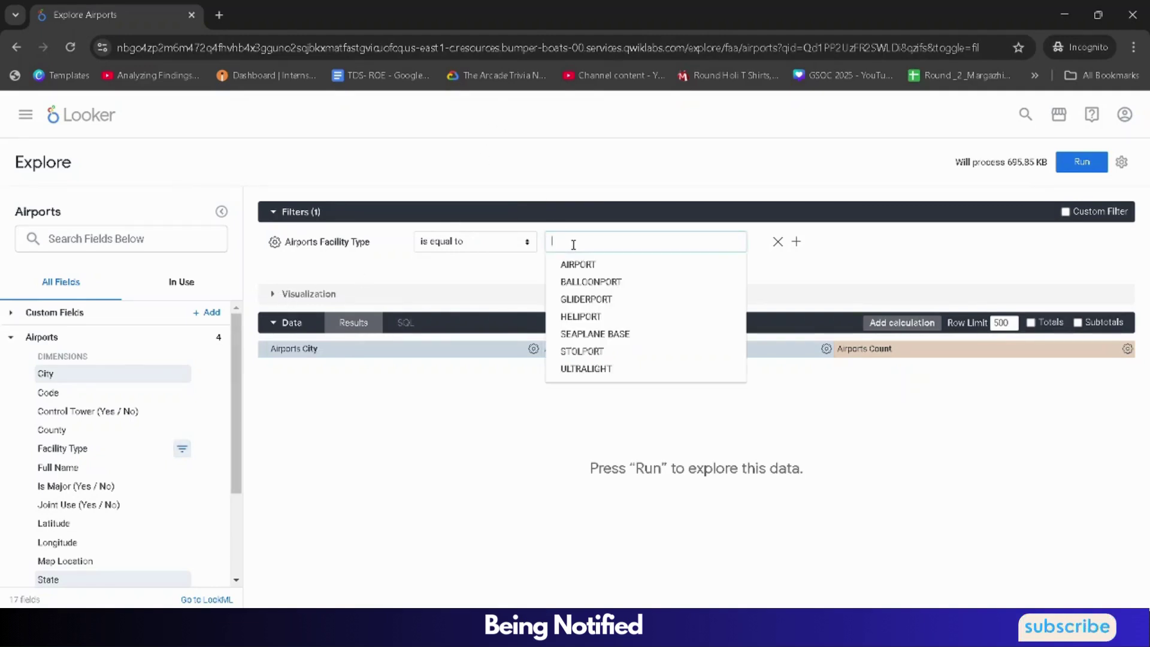
type("HELI")
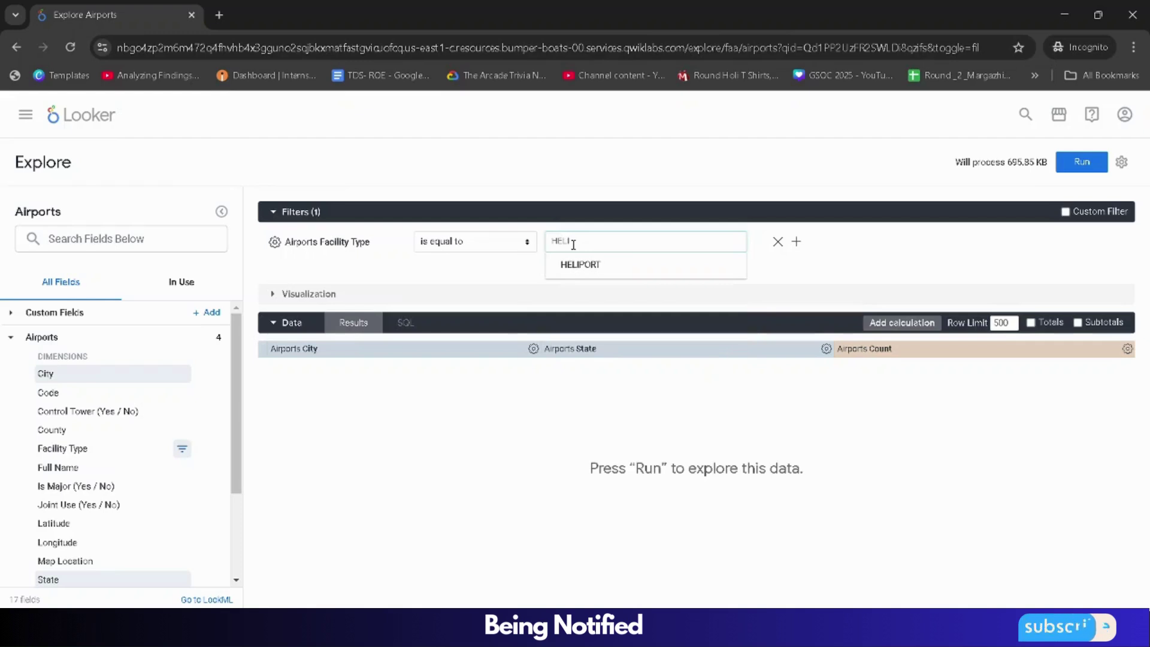
left_click(556, 264)
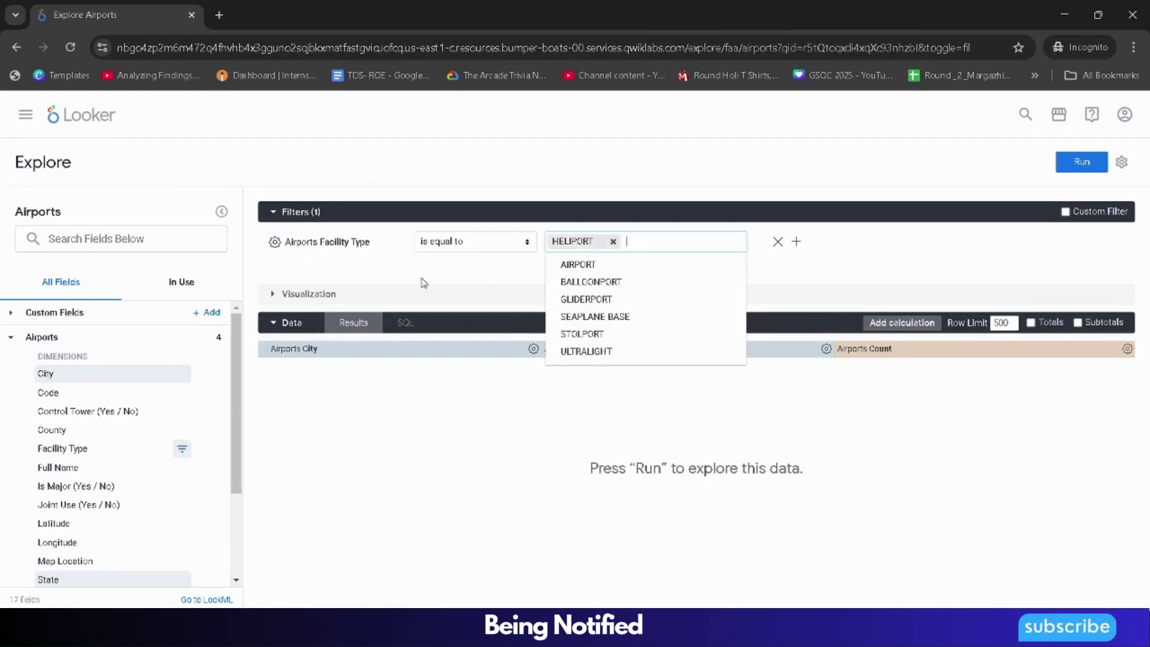
left_click(326, 298)
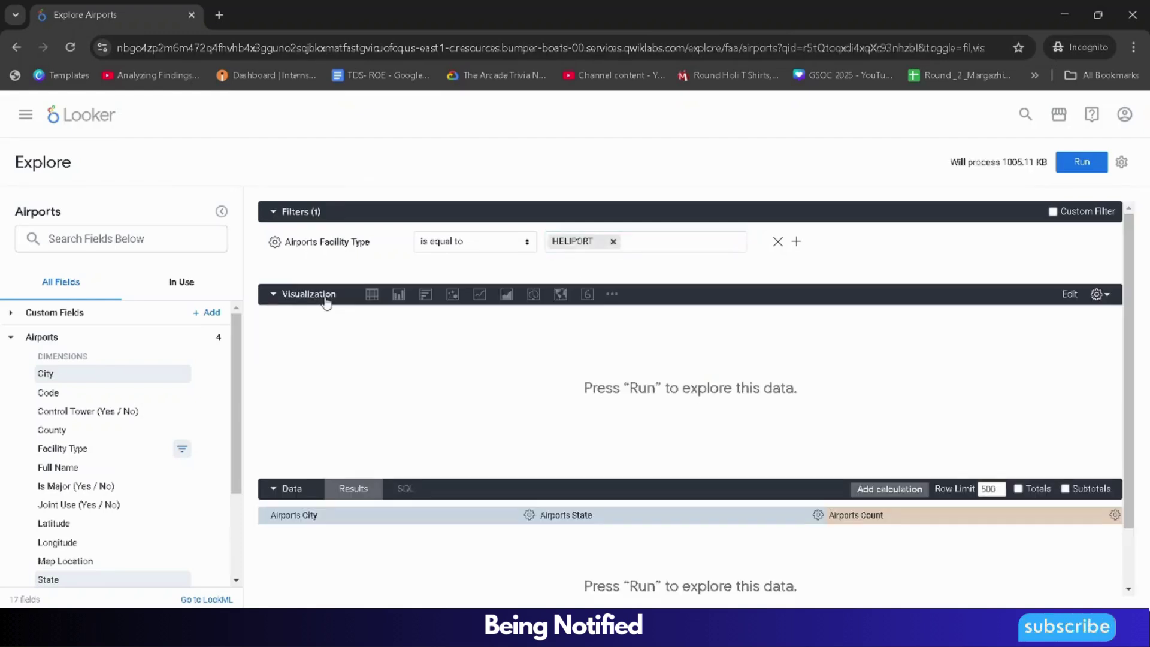
left_click(372, 294)
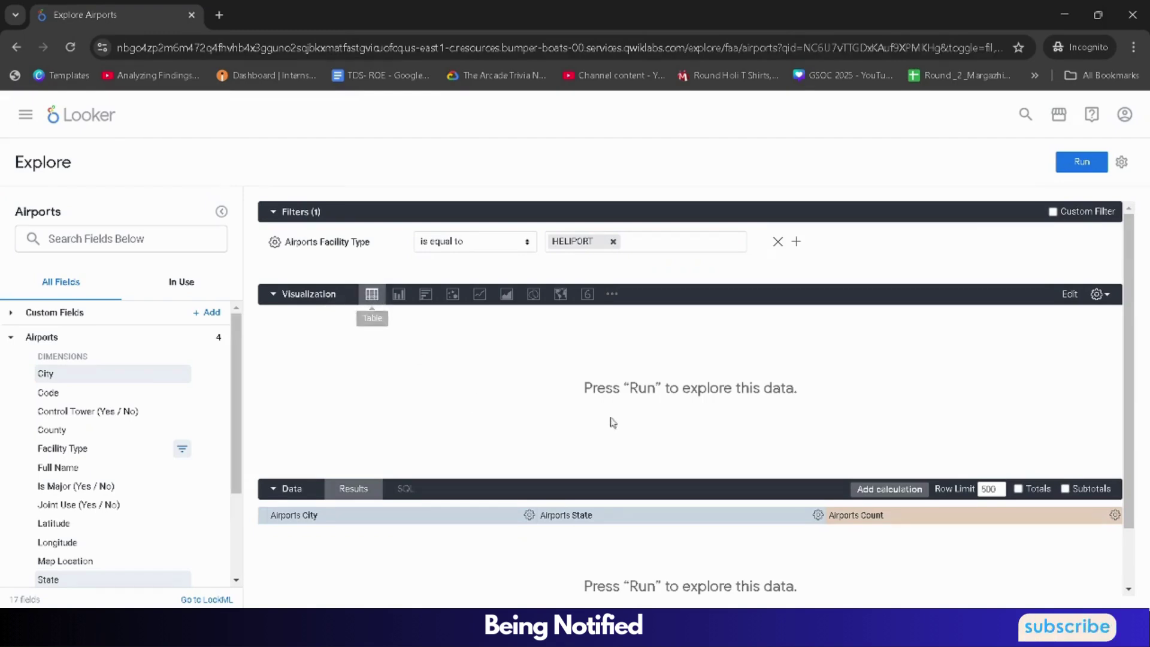
Check the row limit, sorting and title requirements for Look #1 in Task 1 of the lab instructions.
left_click(697, 539)
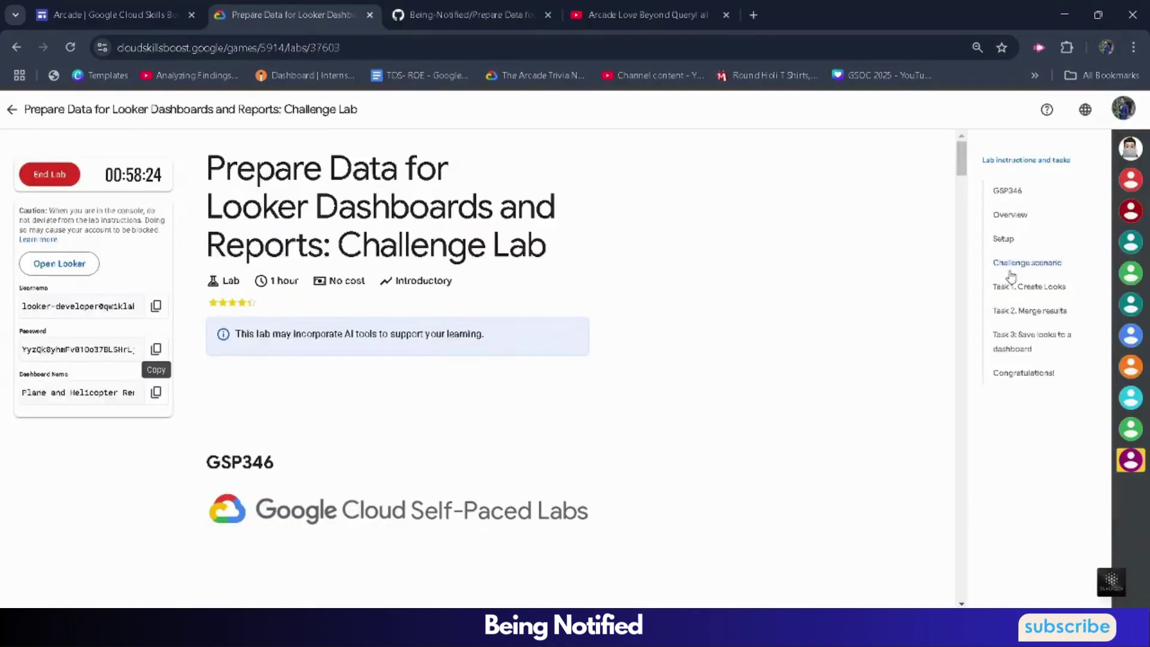
left_click(1026, 286)
scroll(466, 406, "down", 2)
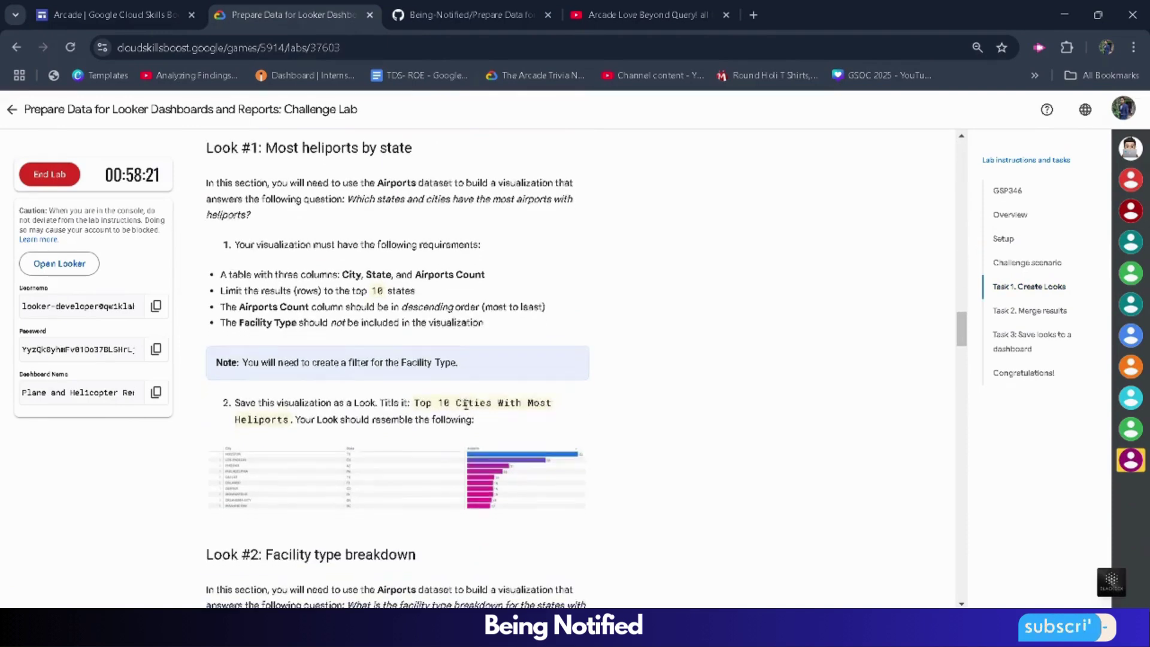
scroll(466, 406, "down", 1)
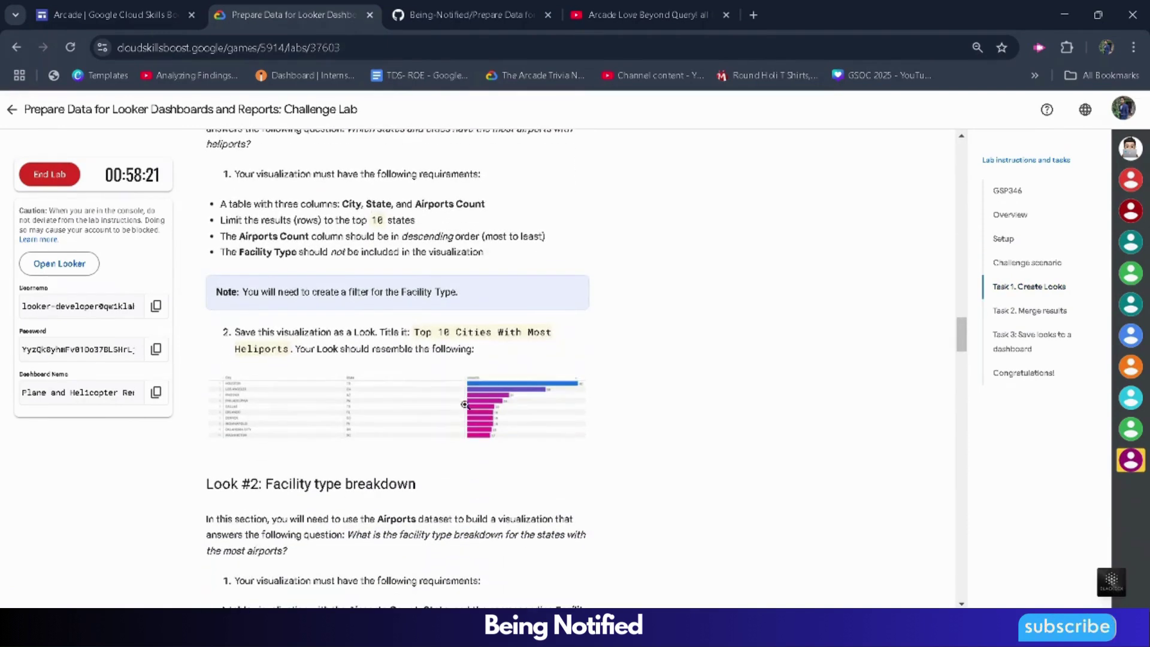
left_click(424, 330)
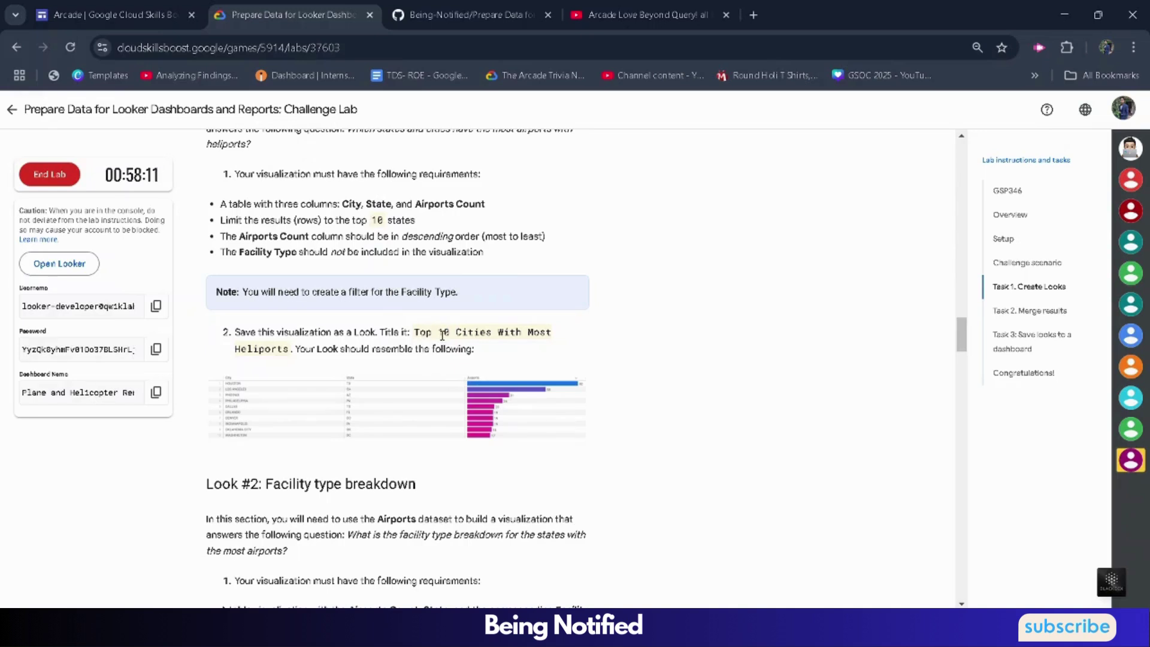
left_click_drag(438, 332, 444, 332)
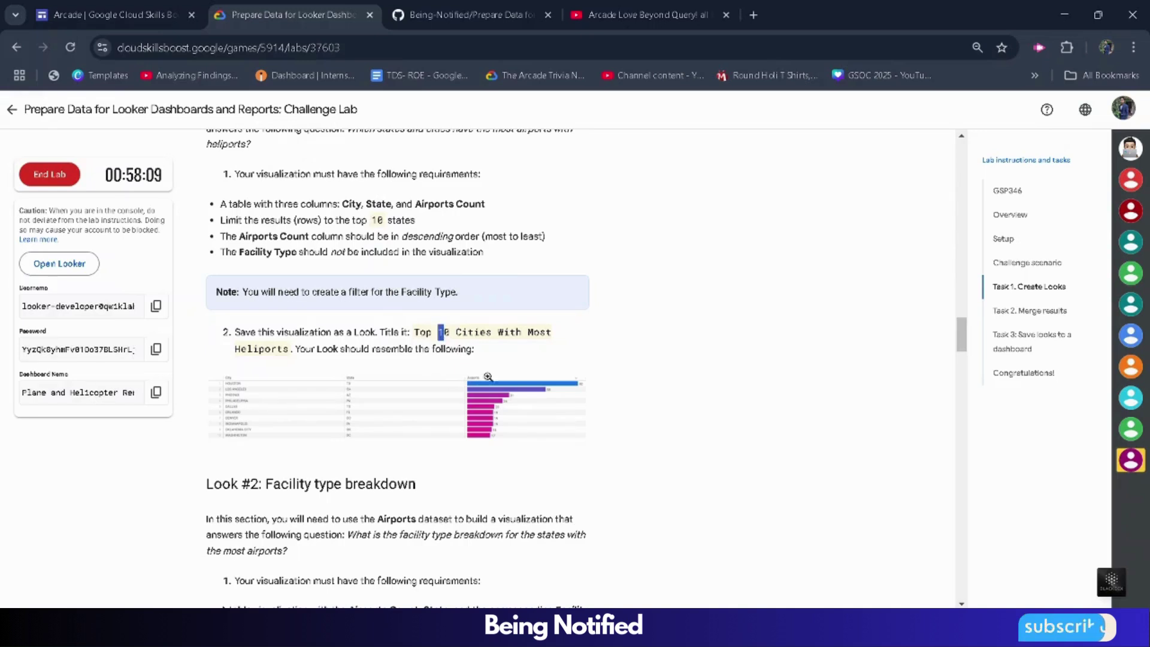
left_click(829, 555)
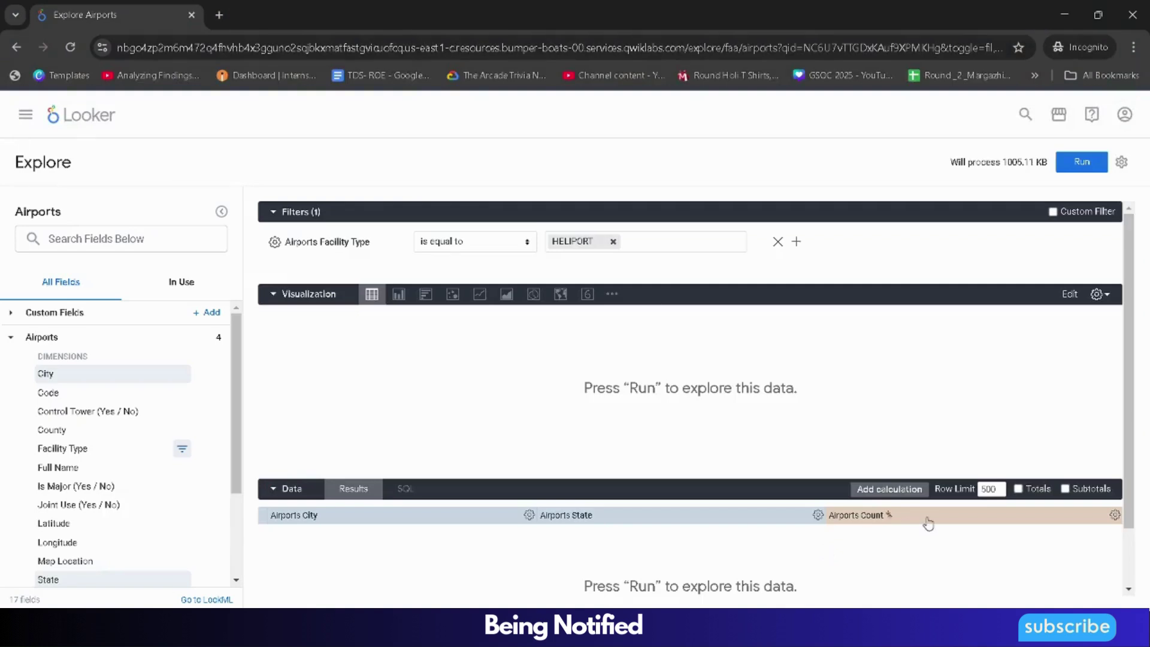
Limit the results to 10 rows, sort by Airports Count in descending order, and run the query.
left_click_drag(996, 489, 972, 495)
key("BackSpace")
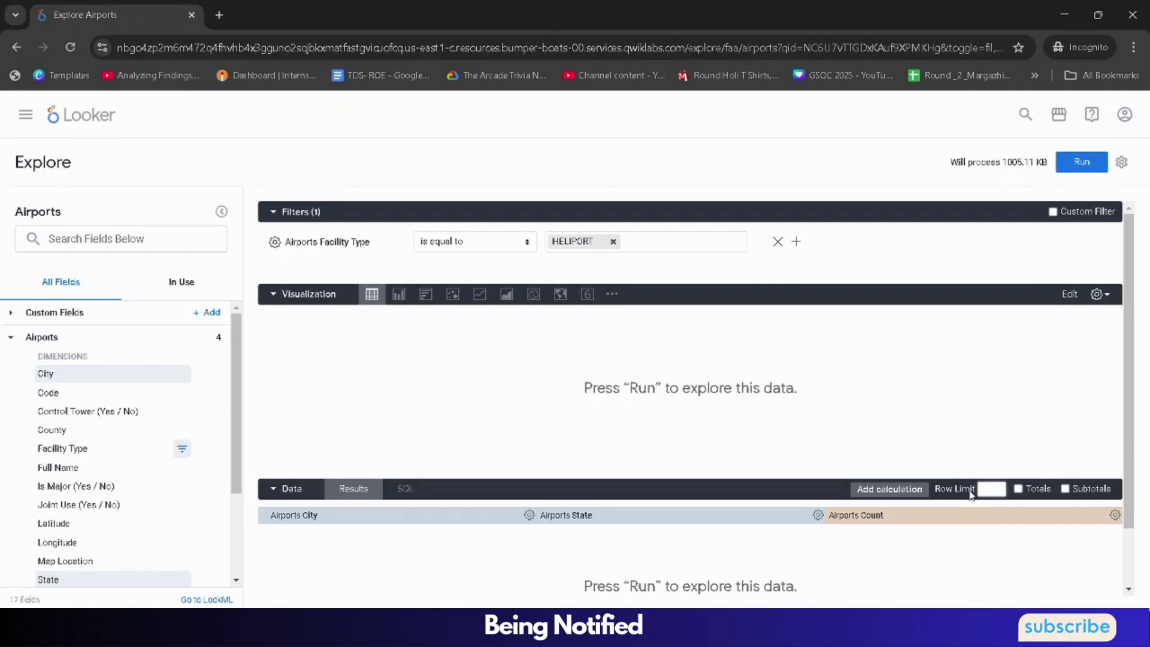
type("10")
left_click(889, 517)
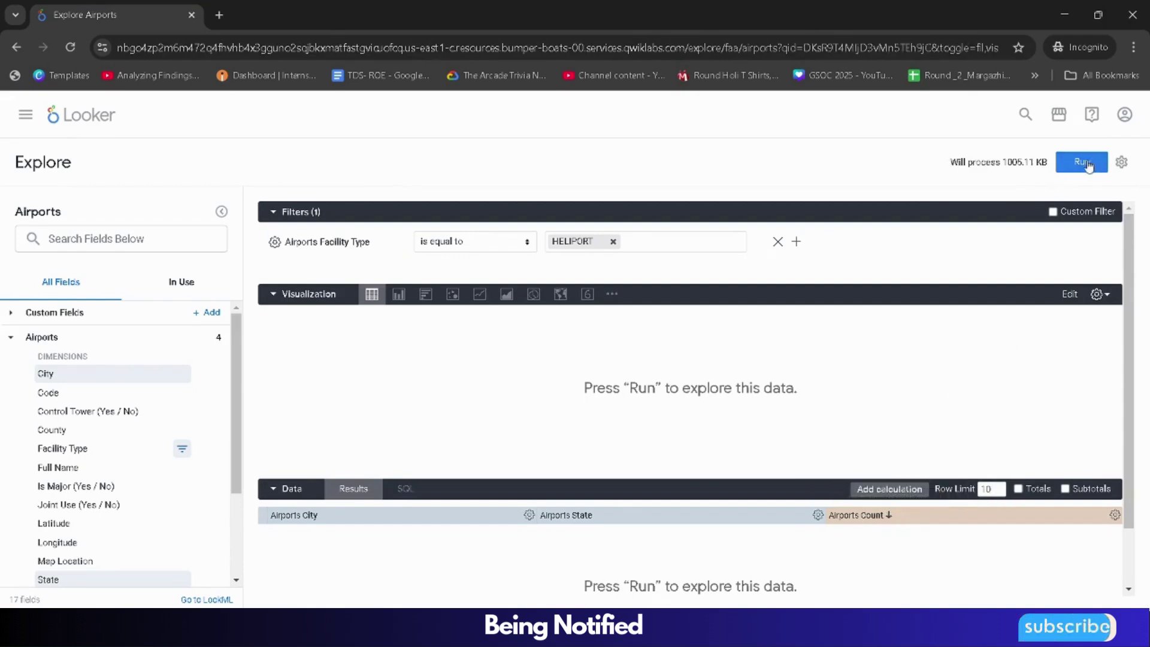
left_click(1093, 162)
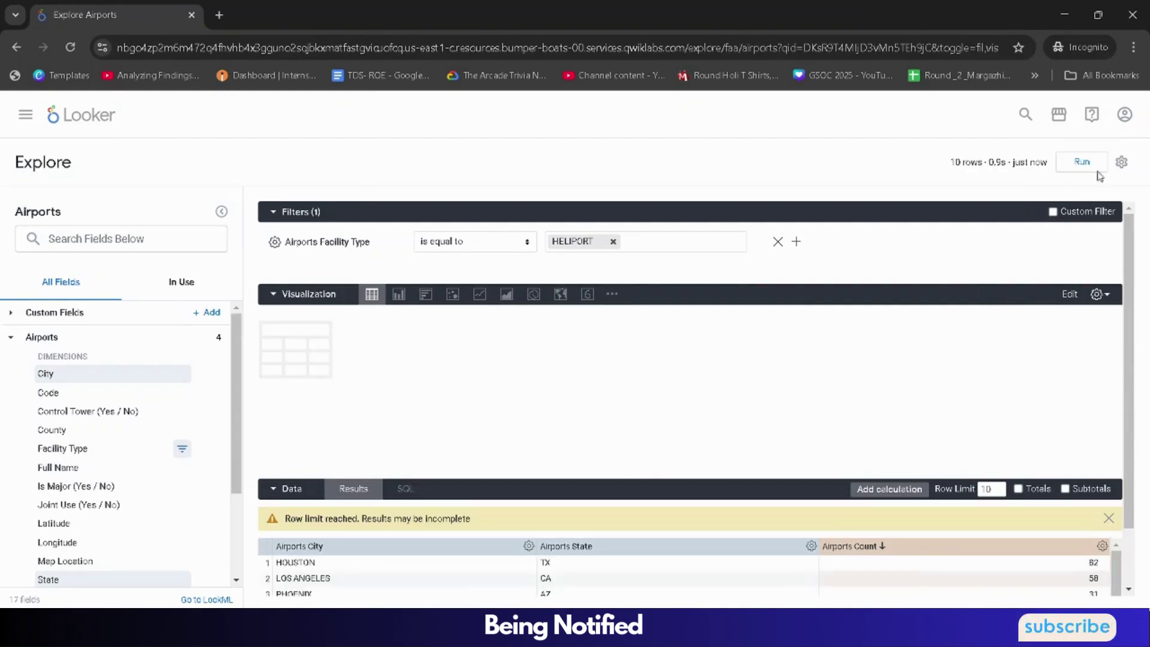
Save the query as a Look titled Top 10 Cities With Most Heliports, copying the title from the lab instructions.
left_click(1122, 161)
mouse_move(1005, 217)
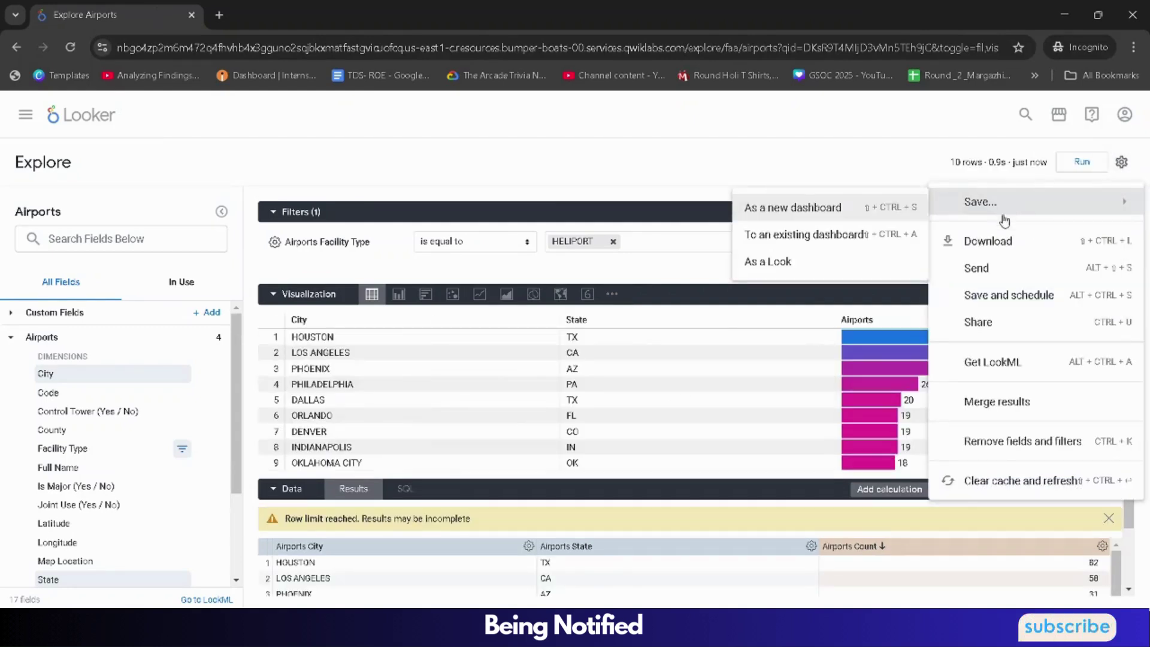
left_click(897, 260)
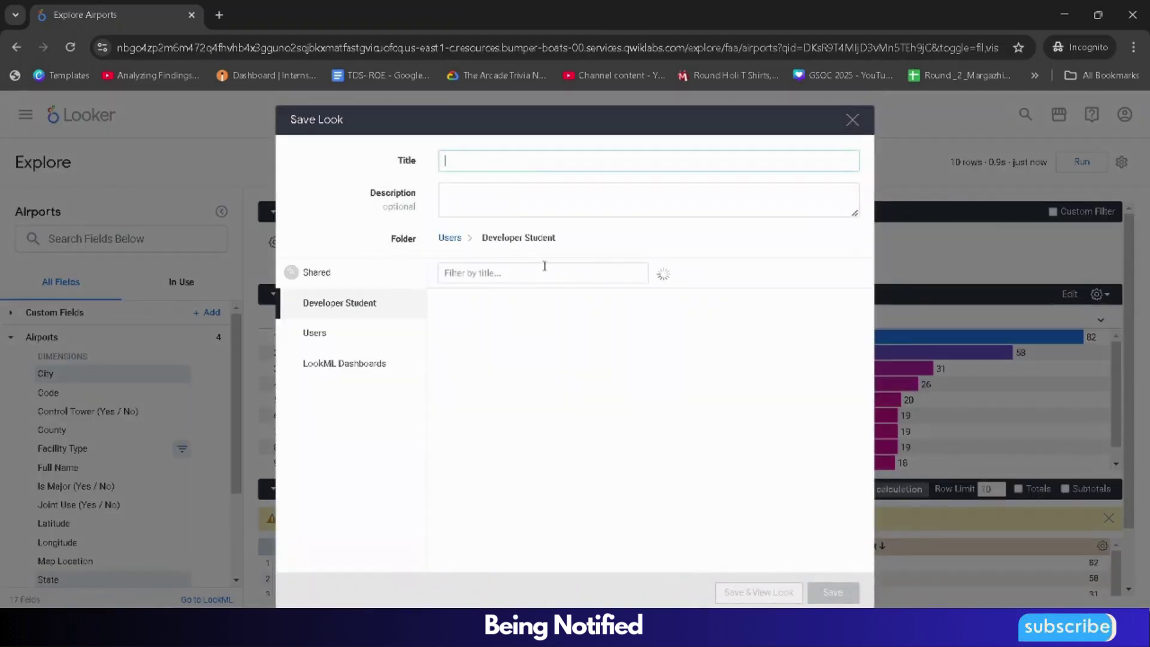
mouse_move(782, 635)
left_click(682, 557)
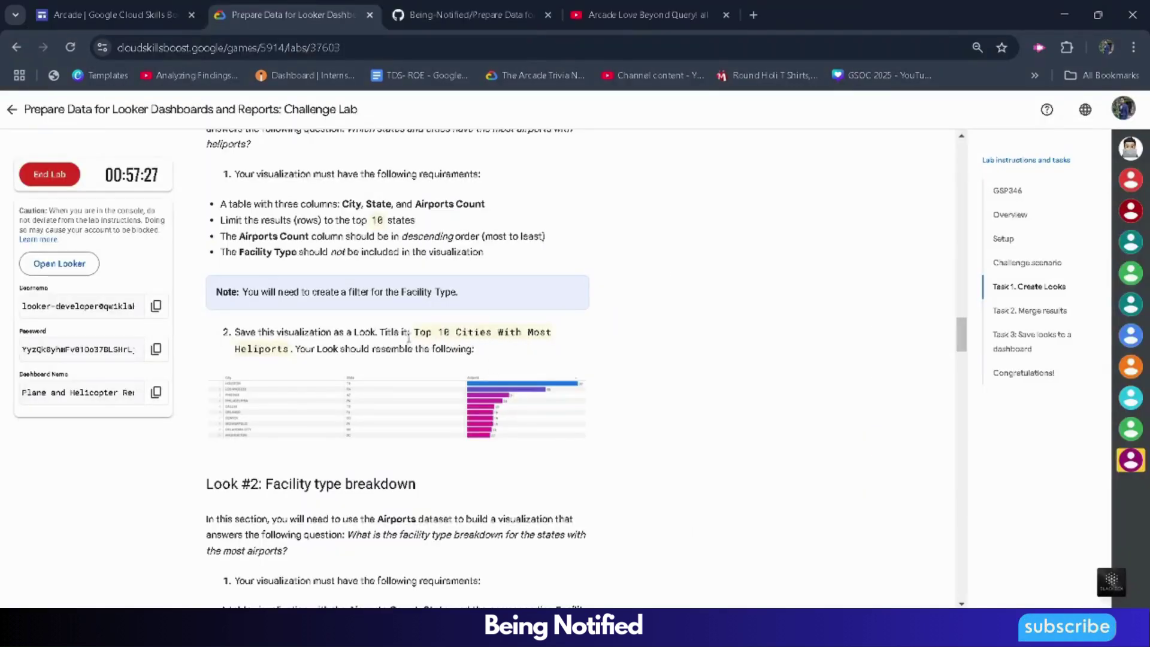
left_click_drag(409, 345, 289, 349)
key("ctrl+c")
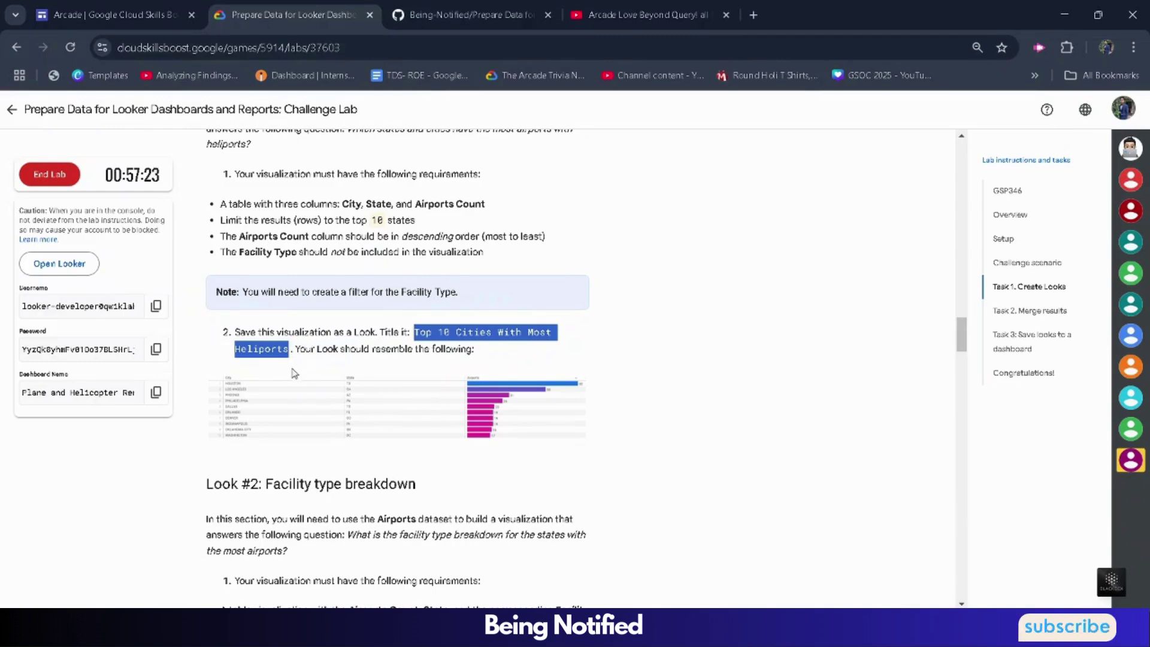
mouse_move(779, 638)
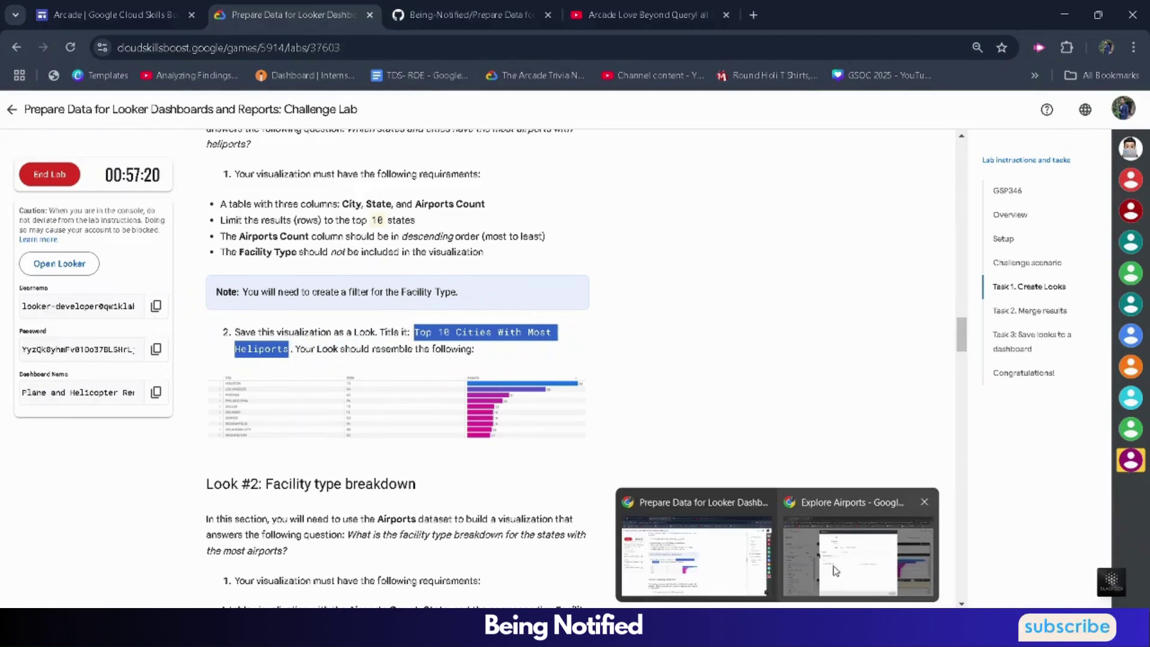
left_click(861, 557)
key("ctrl+v")
left_click(838, 593)
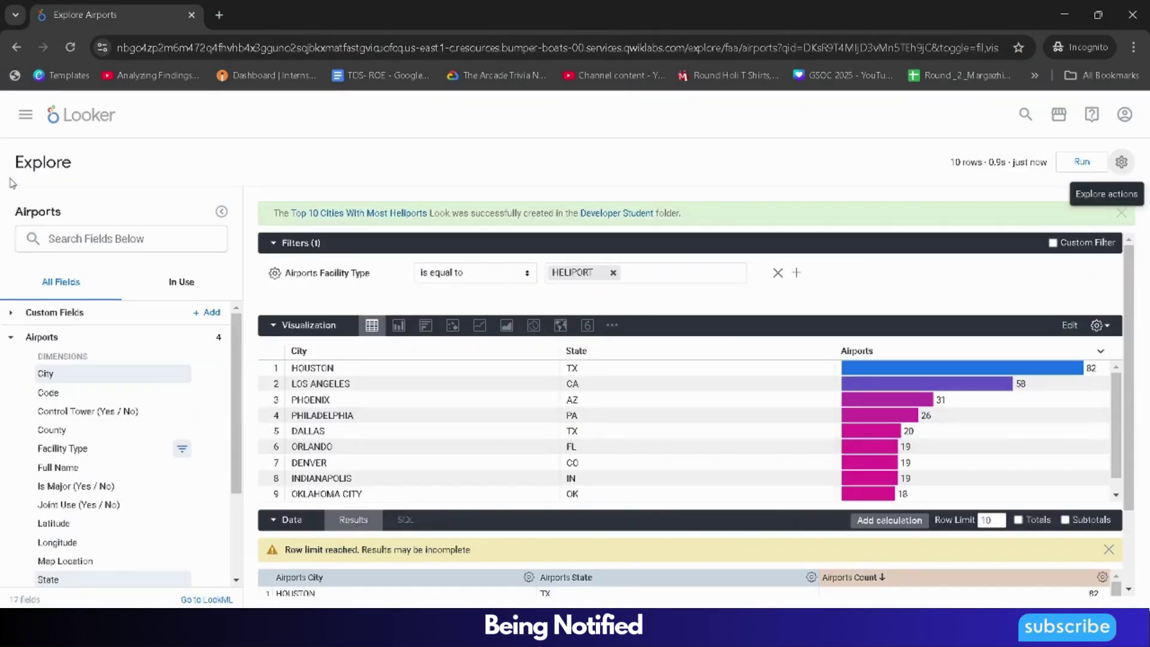
Start a fresh query in the FAA Airports Explore and add the State dimension and the Count measure.
left_click(25, 119)
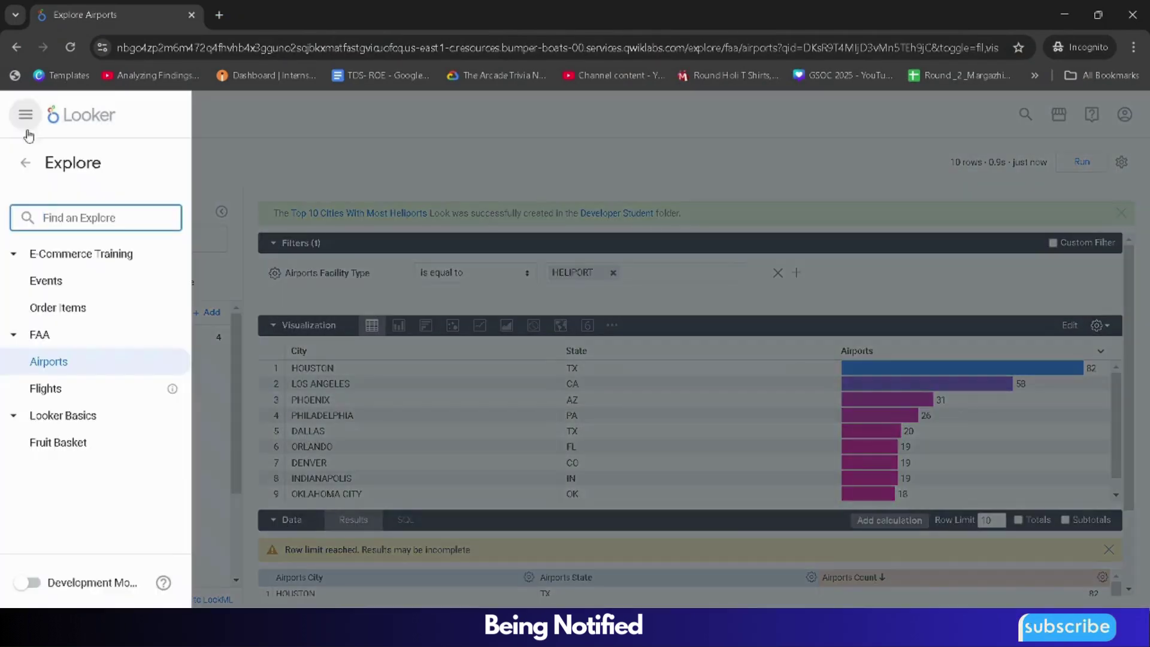
left_click(68, 367)
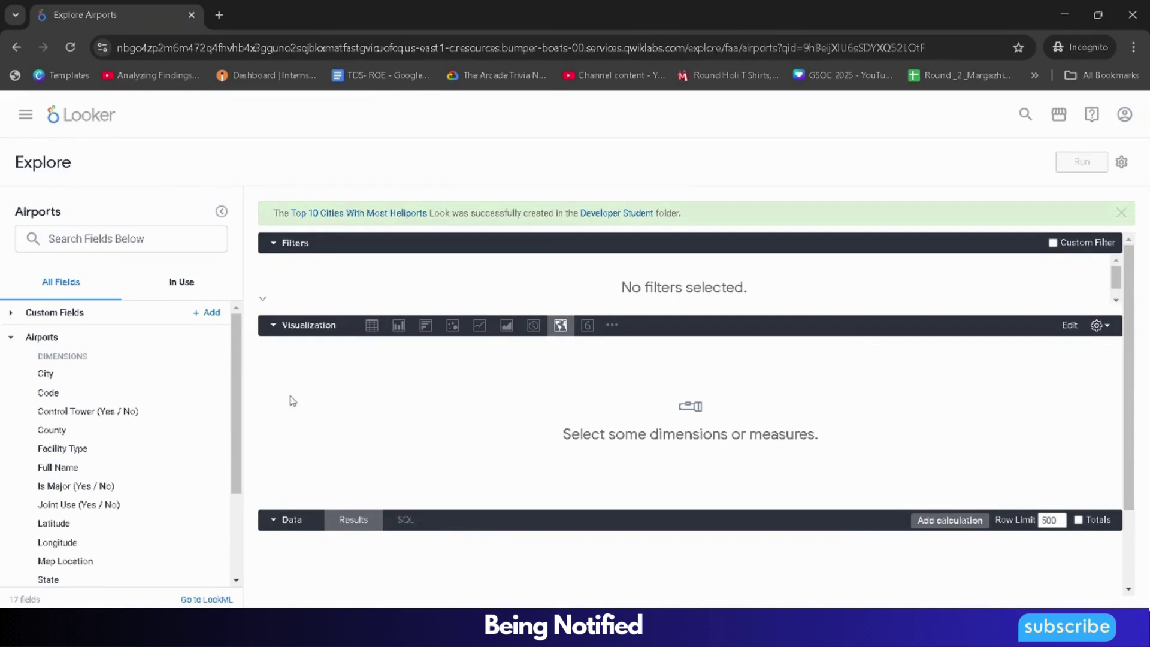
scroll(75, 515, "down", 3)
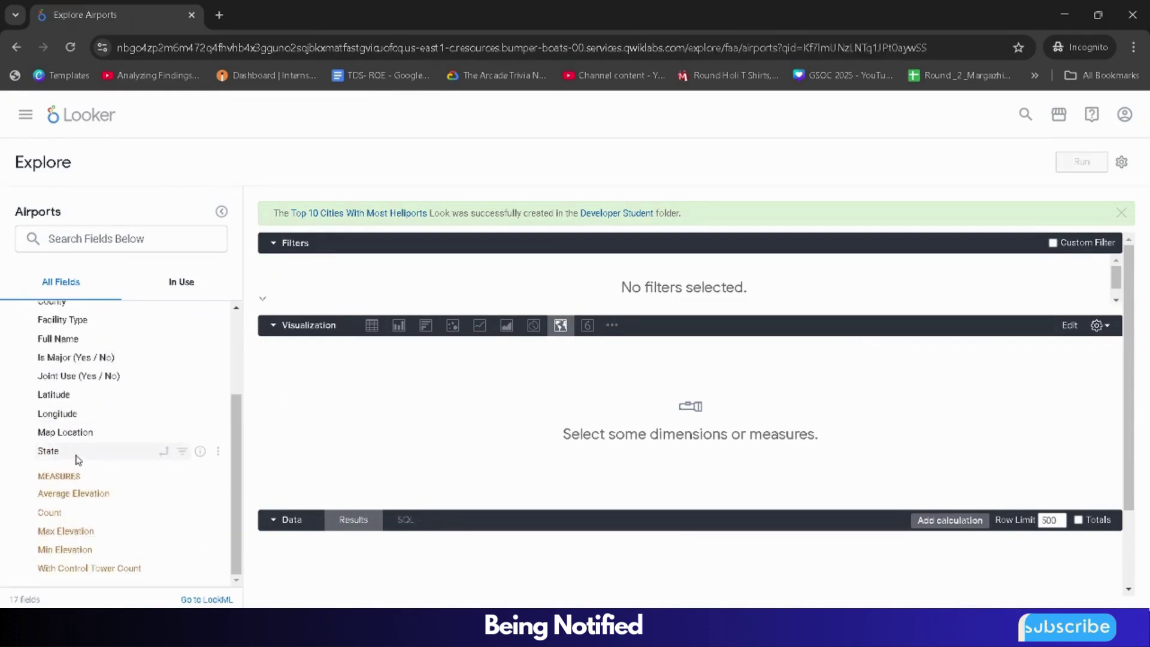
left_click(48, 451)
left_click(50, 513)
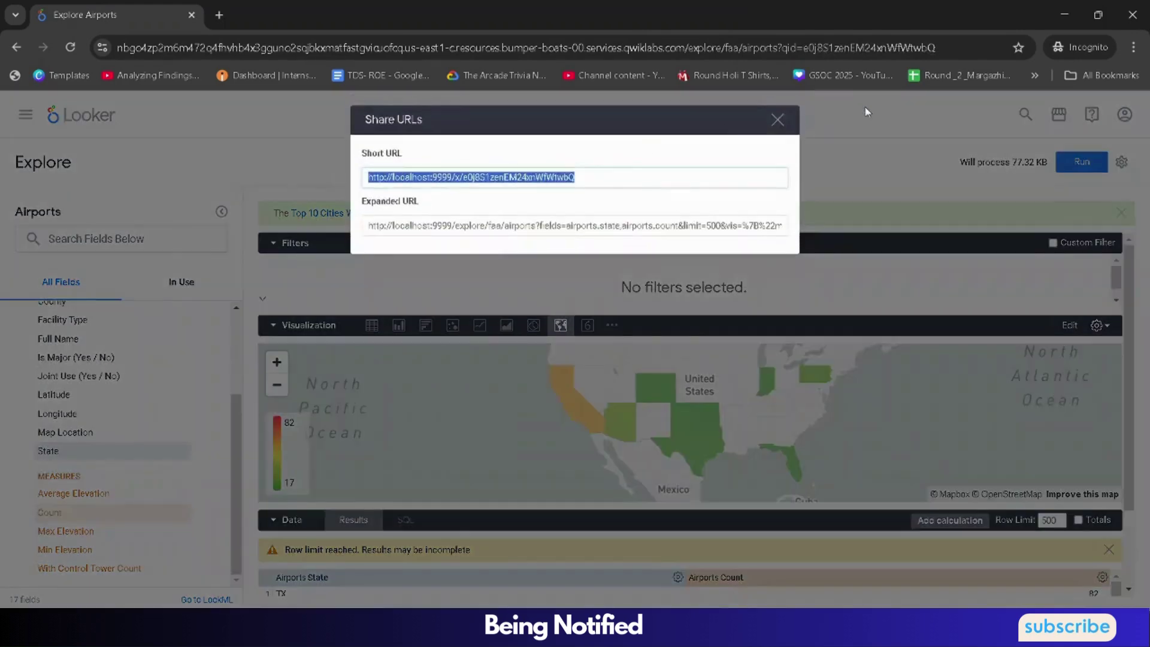
Dismiss the Share URLs dialog, choose the Table visualization, and pivot the query by Facility Type.
left_click(778, 120)
left_click(323, 327)
left_click(310, 339)
left_click(372, 326)
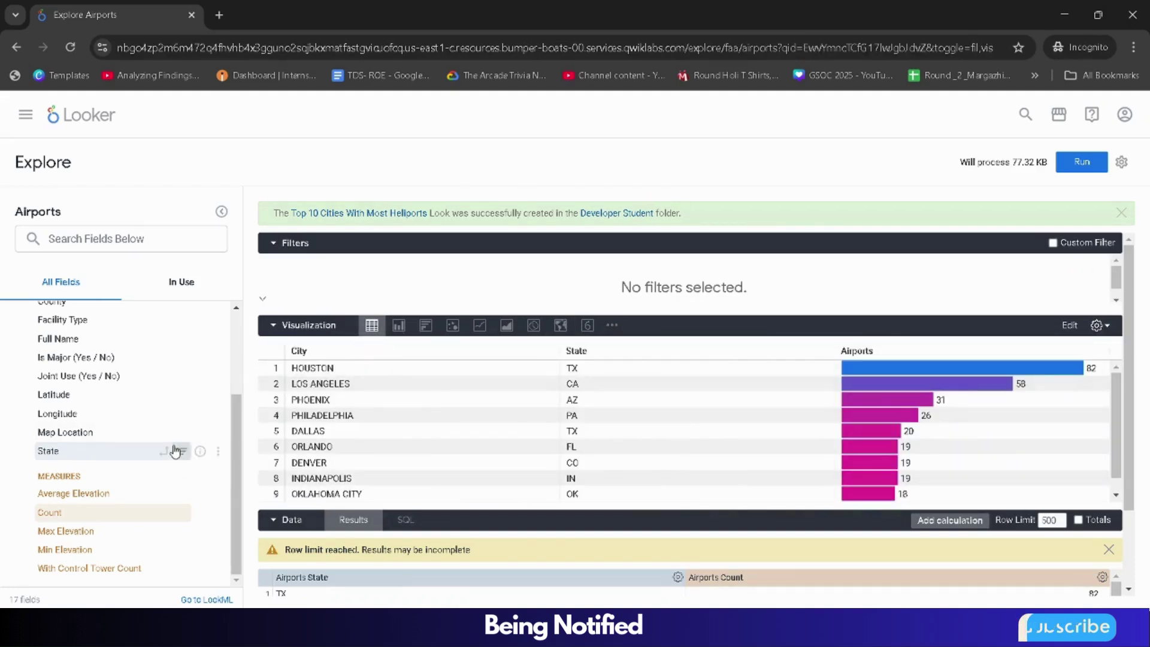
scroll(89, 429, "up", 3)
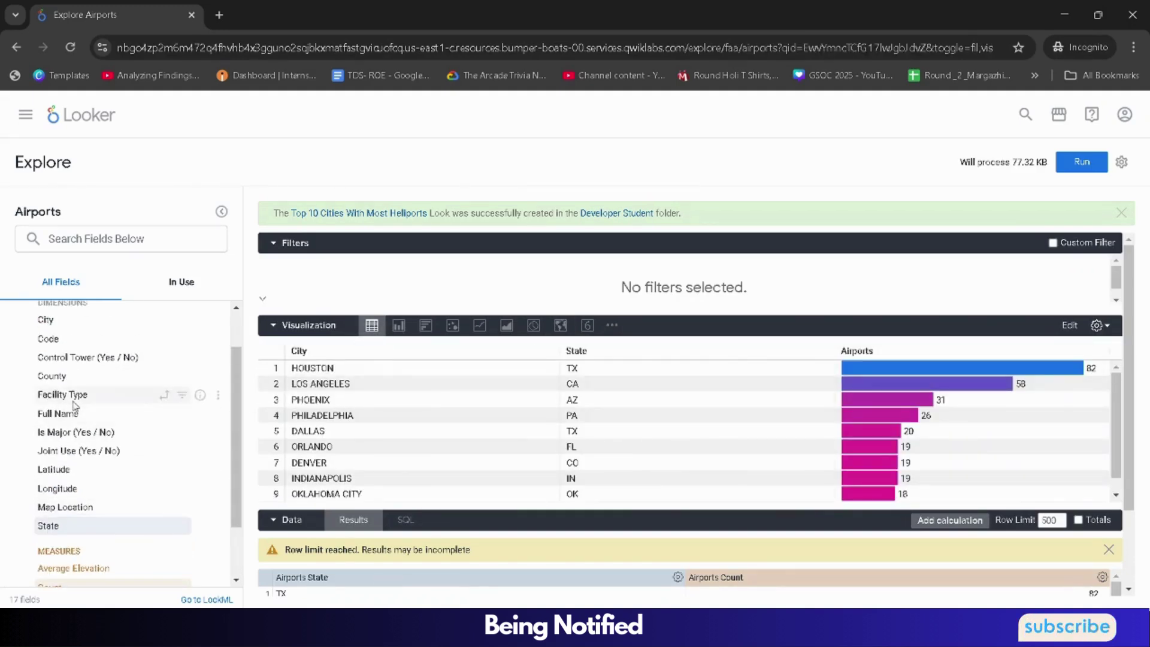
left_click(163, 400)
Check the Look #2 Facility type breakdown requirements in the lab instructions and set the row limit to 10.
double_click(878, 520)
left_click(673, 544)
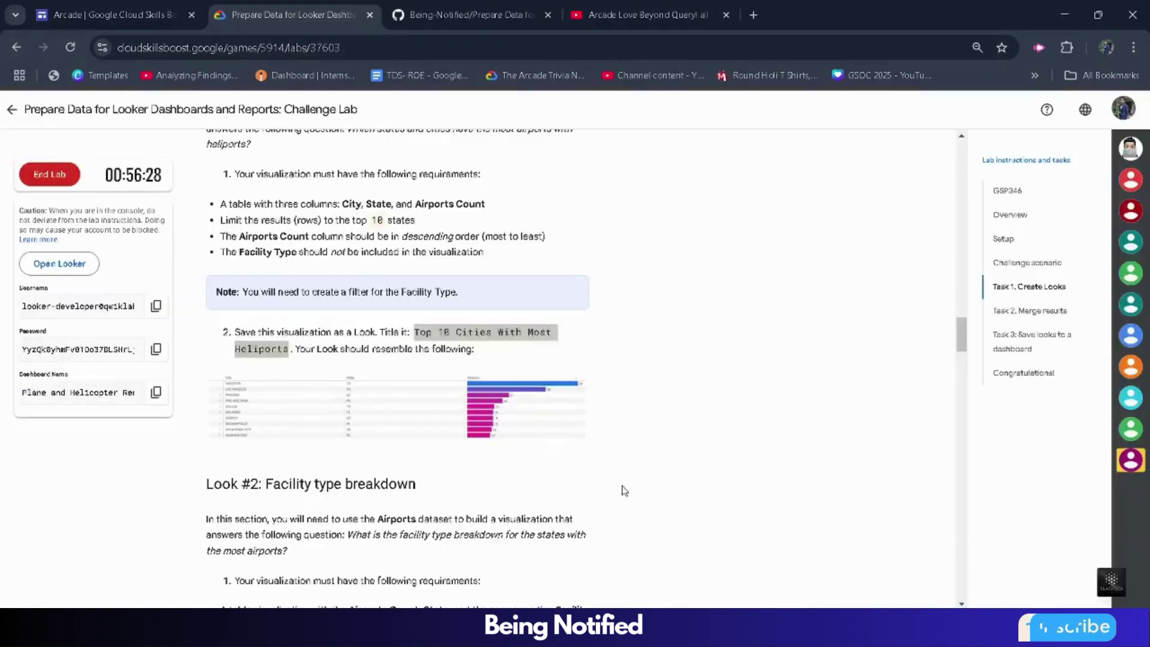
scroll(486, 436, "down", 5)
scroll(486, 436, "down", 4)
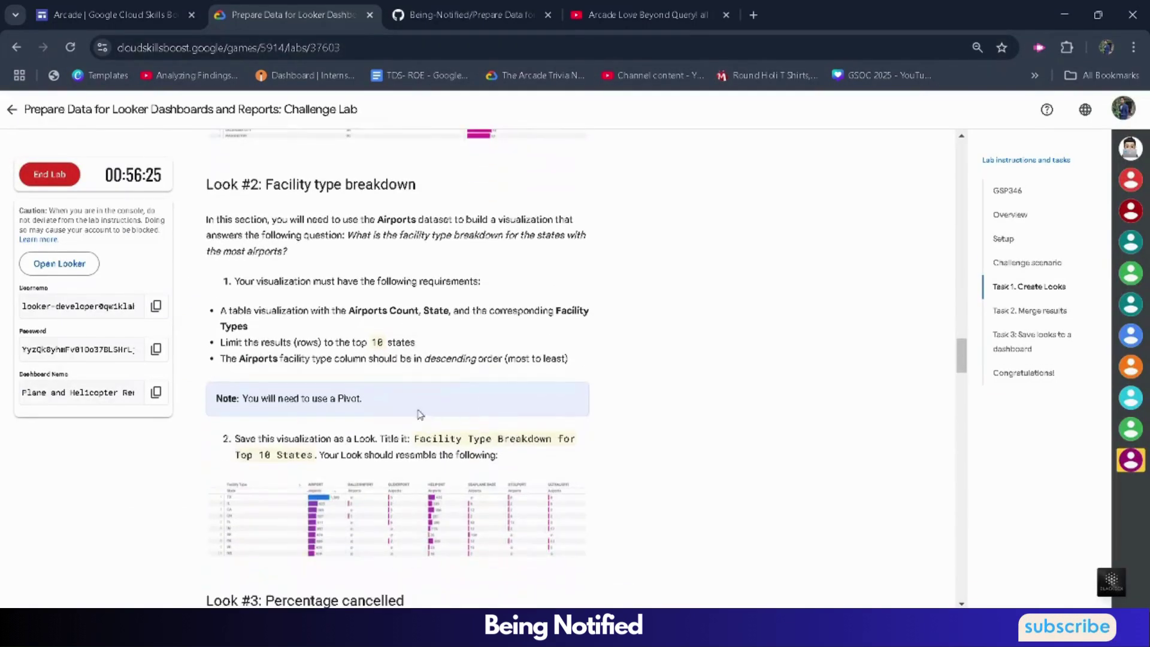
scroll(360, 327, "up", 1)
scroll(360, 327, "up", 1)
double_click(377, 342)
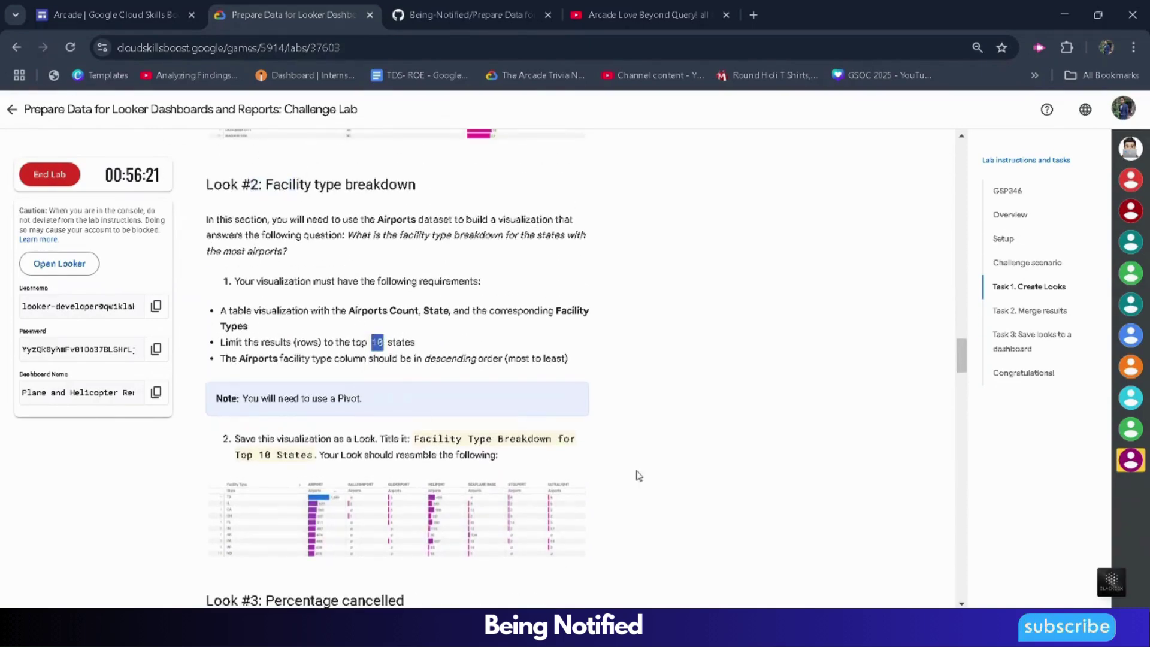
mouse_move(778, 635)
left_click(905, 539)
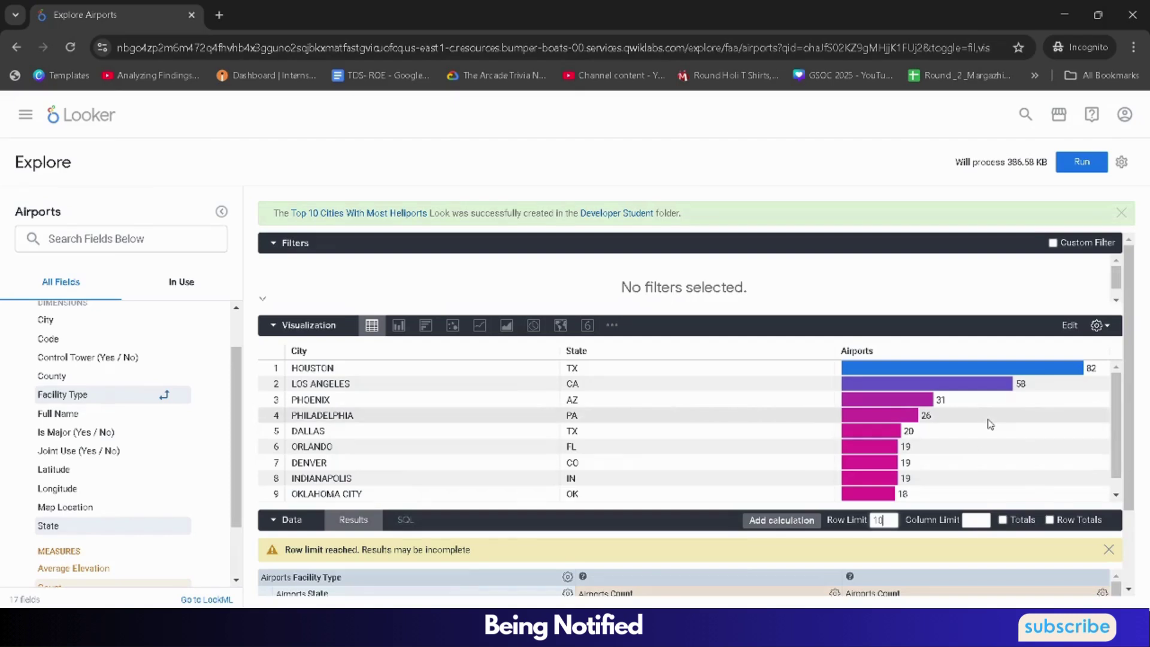
Sort the pivoted results by Airports Facility Type in descending order and run the query.
scroll(380, 520, "down", 1)
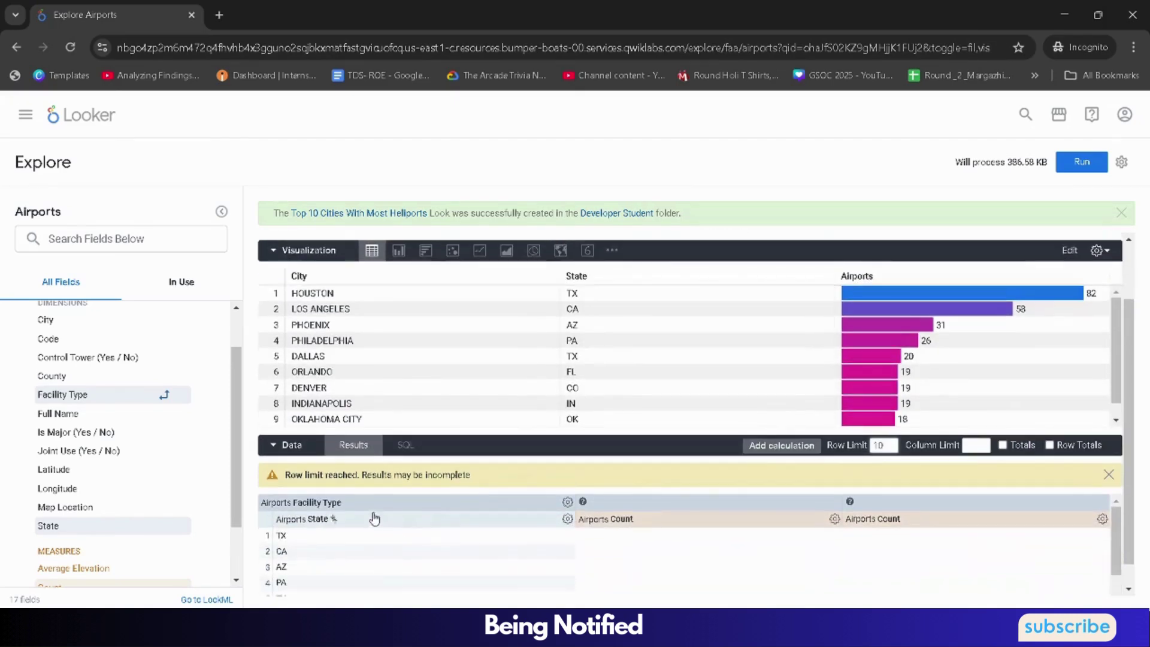
left_click(346, 504)
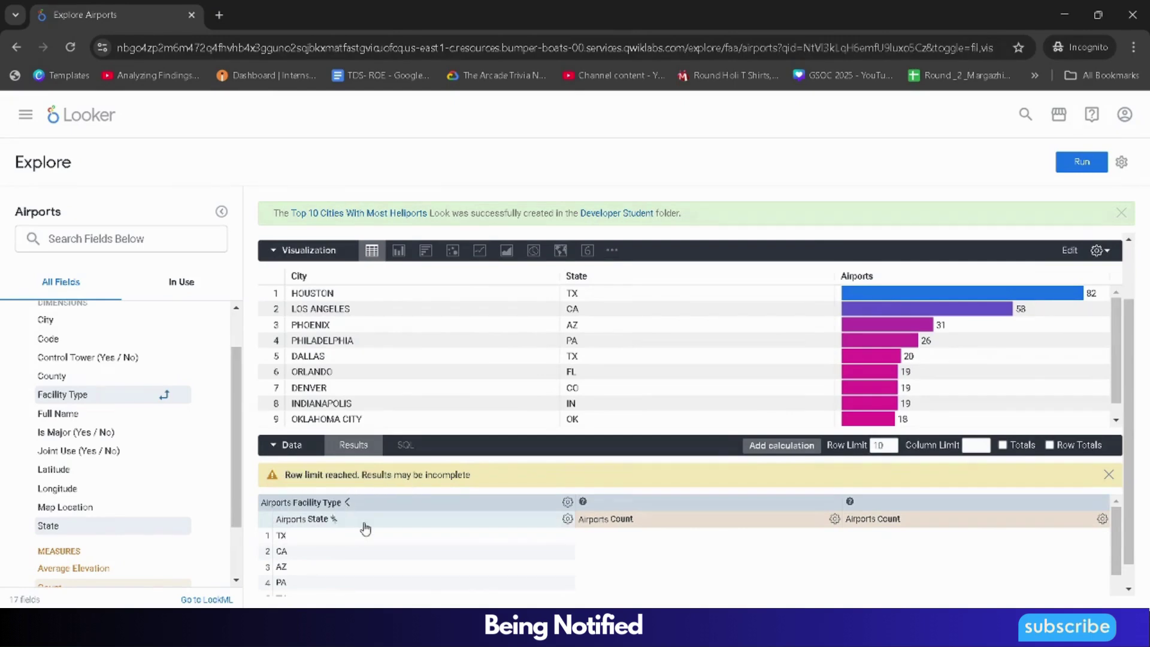
left_click(348, 503)
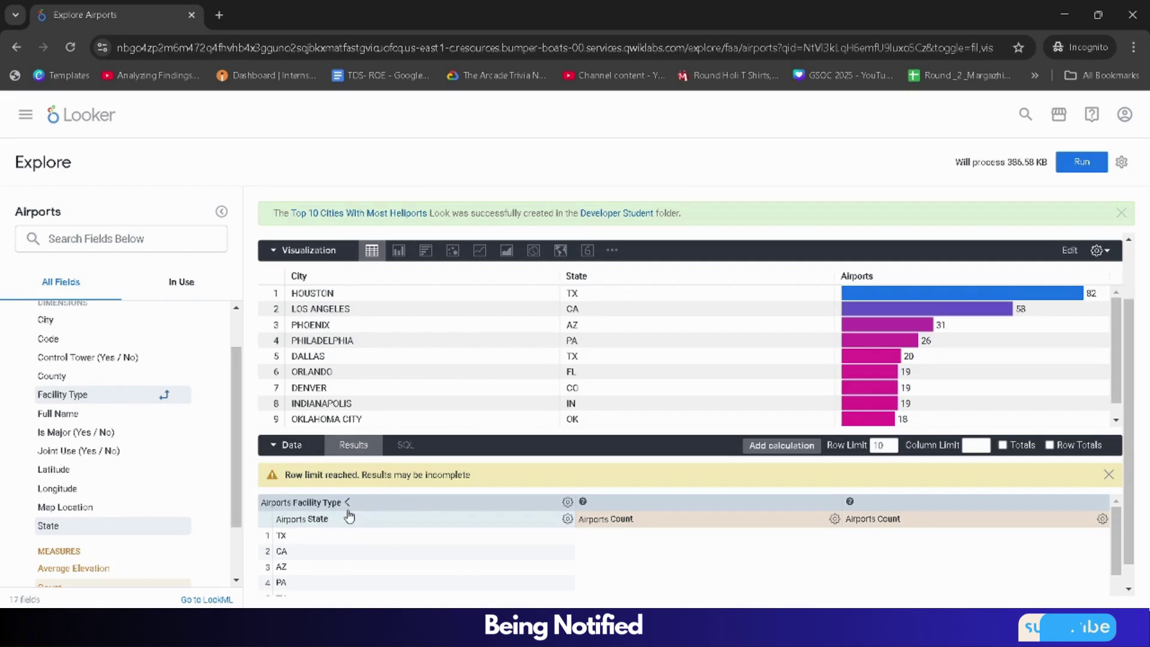
left_click(1079, 170)
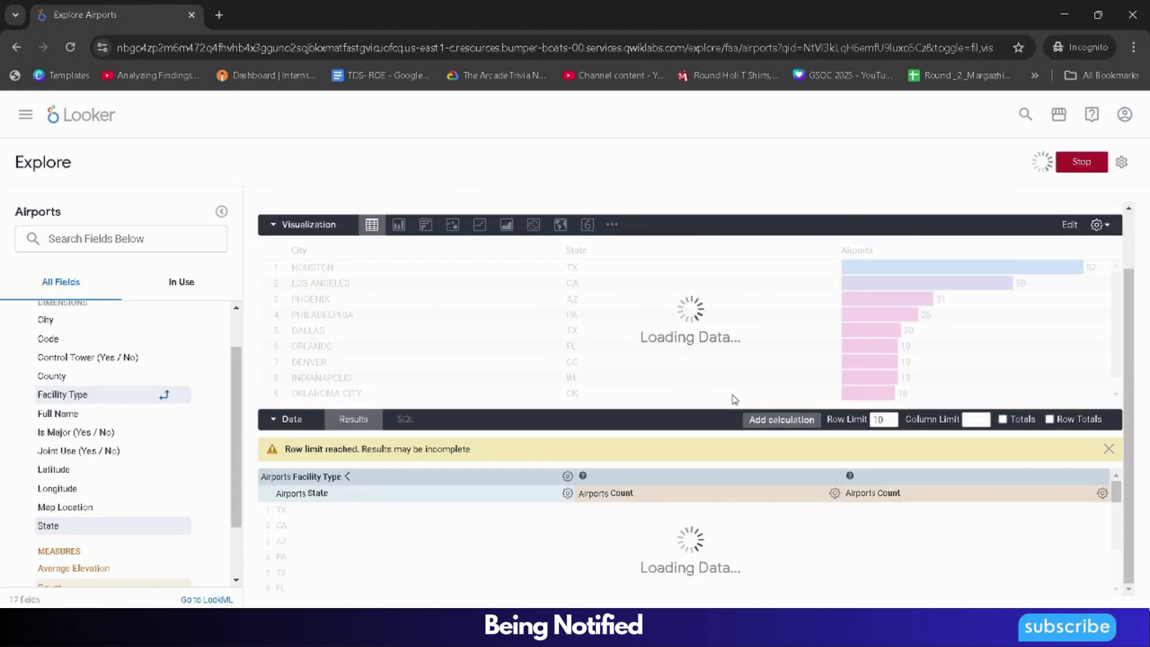
Save the pivoted table as a Look titled Facility Type Breakdown for Top 10 States, copying the title from the lab instructions.
left_click(1123, 163)
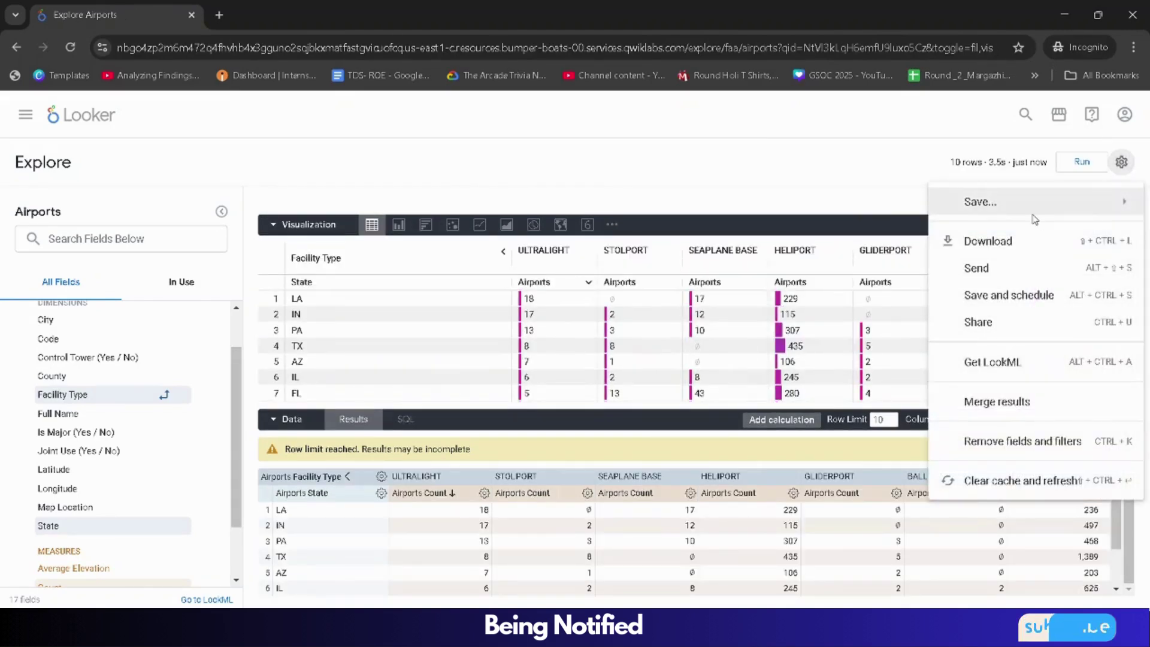
mouse_move(983, 202)
left_click(868, 268)
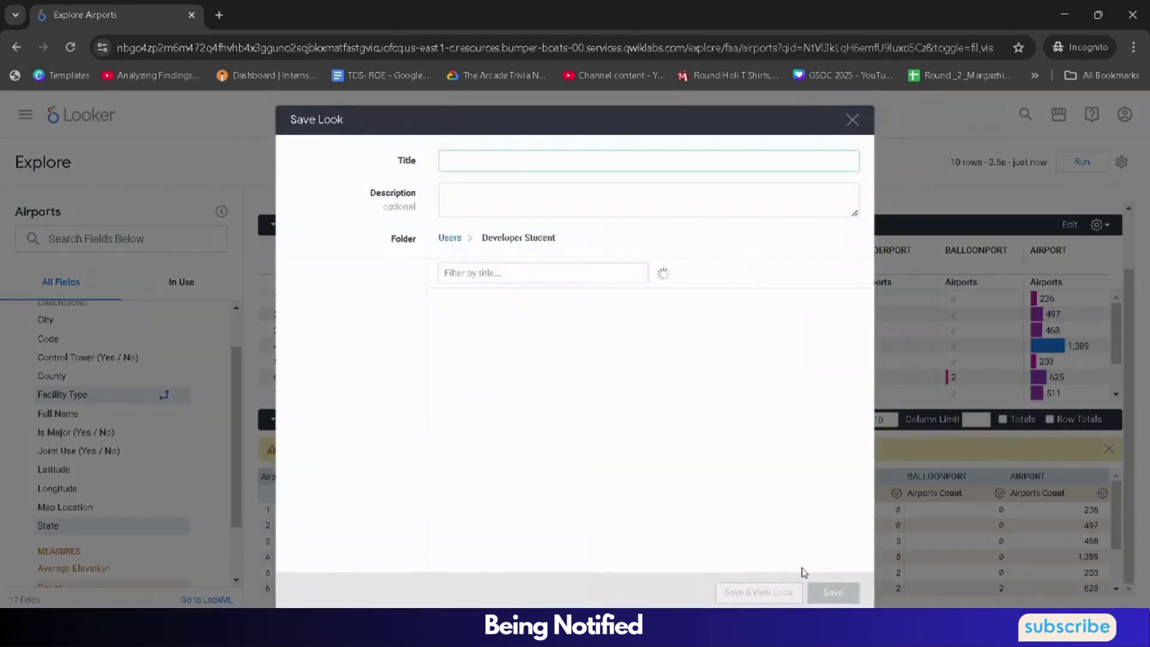
mouse_move(777, 629)
left_click(698, 545)
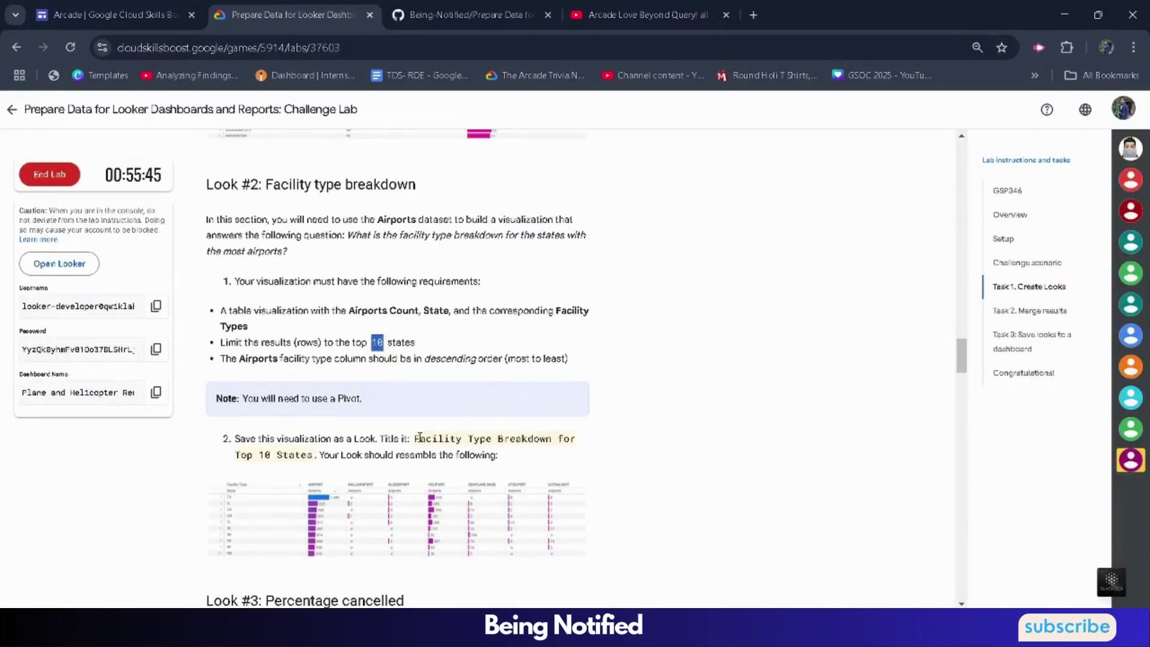
left_click_drag(414, 439, 318, 458)
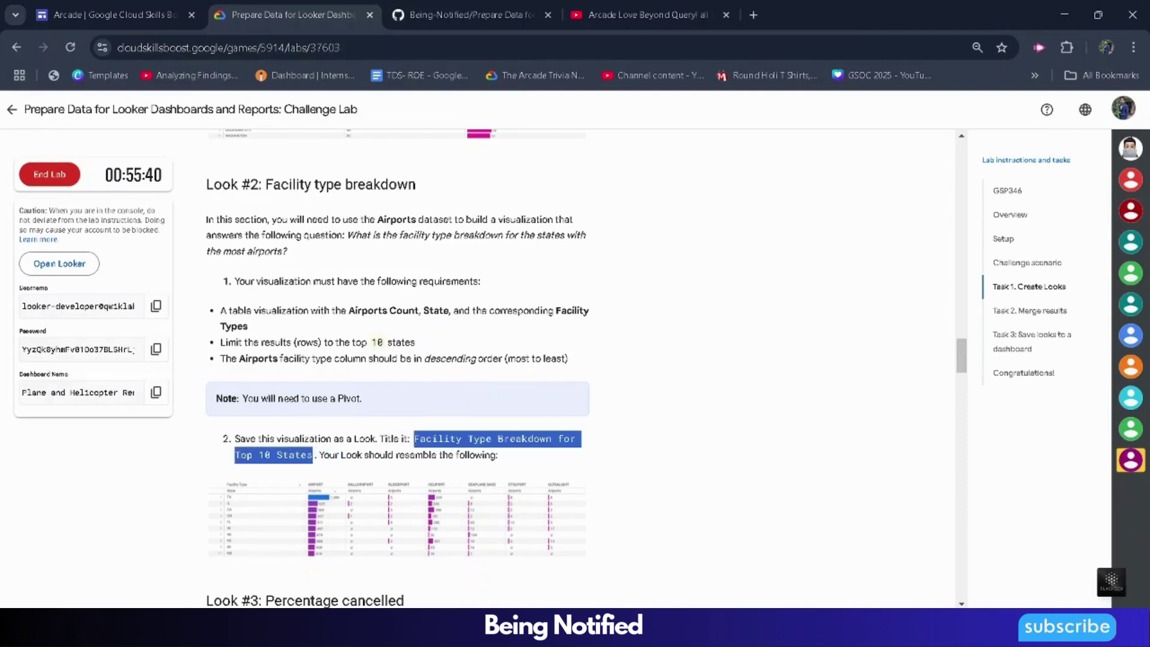
key("ctrl+c")
left_click(837, 555)
key("ctrl+v")
left_click(820, 596)
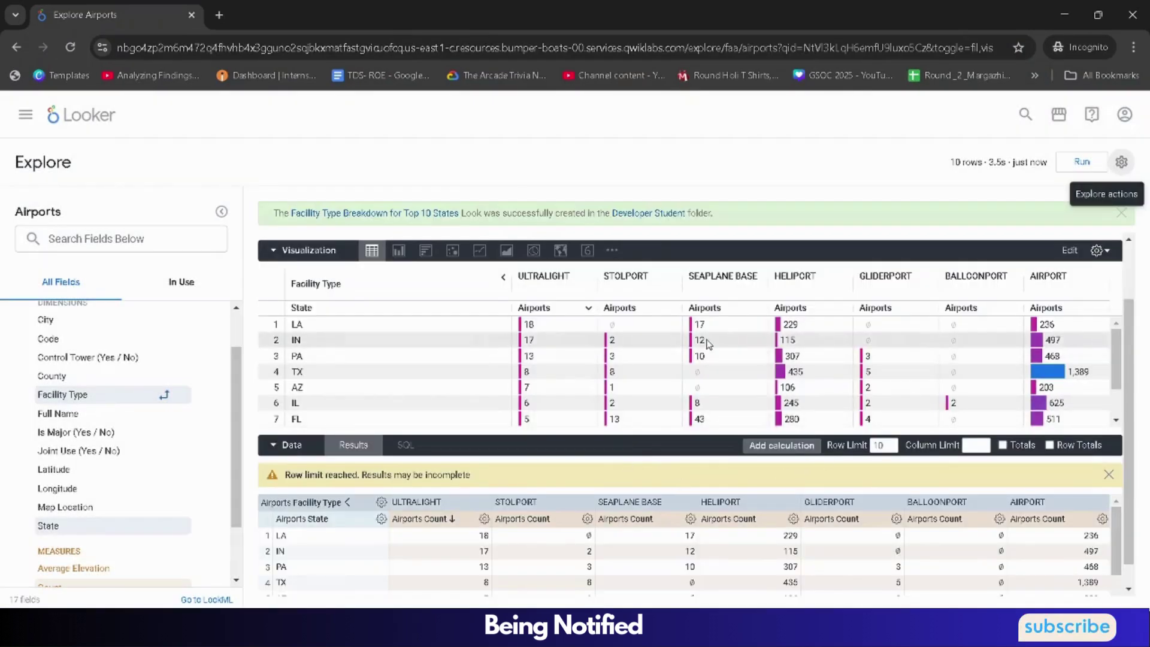
Check the Look #3 Percentage cancelled requirements in the lab instructions and open the FAA Flights Explore.
left_click(695, 548)
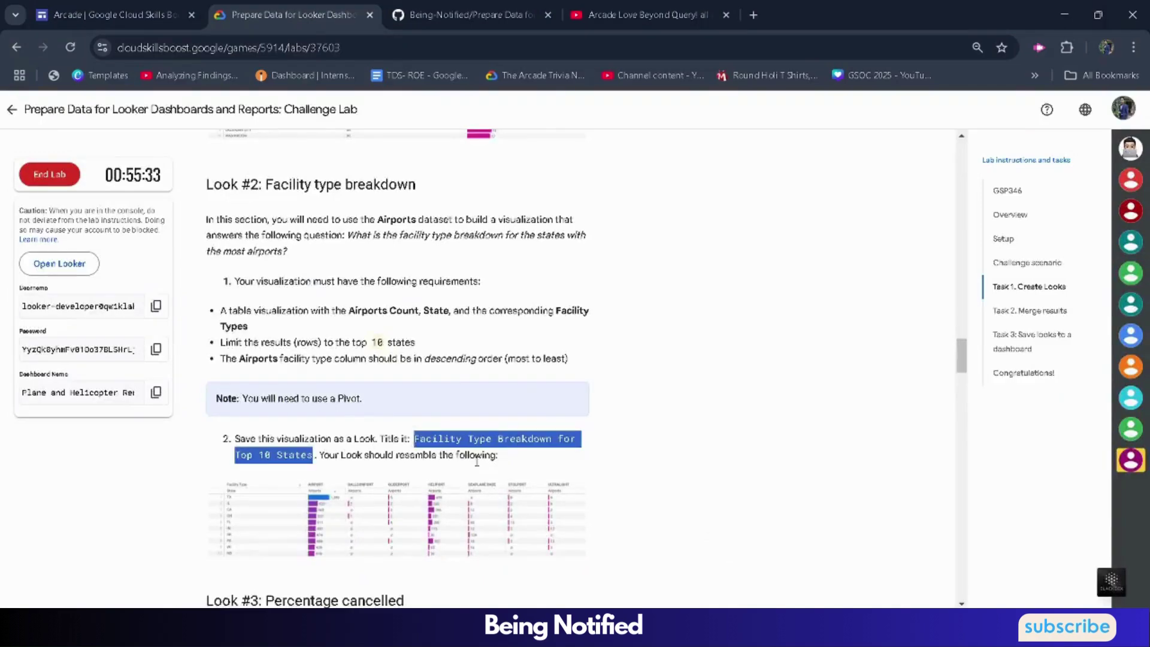
scroll(468, 464, "down", 2)
left_click_drag(274, 226, 477, 261)
left_click(734, 457)
mouse_move(777, 632)
left_click(859, 548)
left_click(1122, 162)
left_click(1072, 263)
key("Escape")
left_click(25, 114)
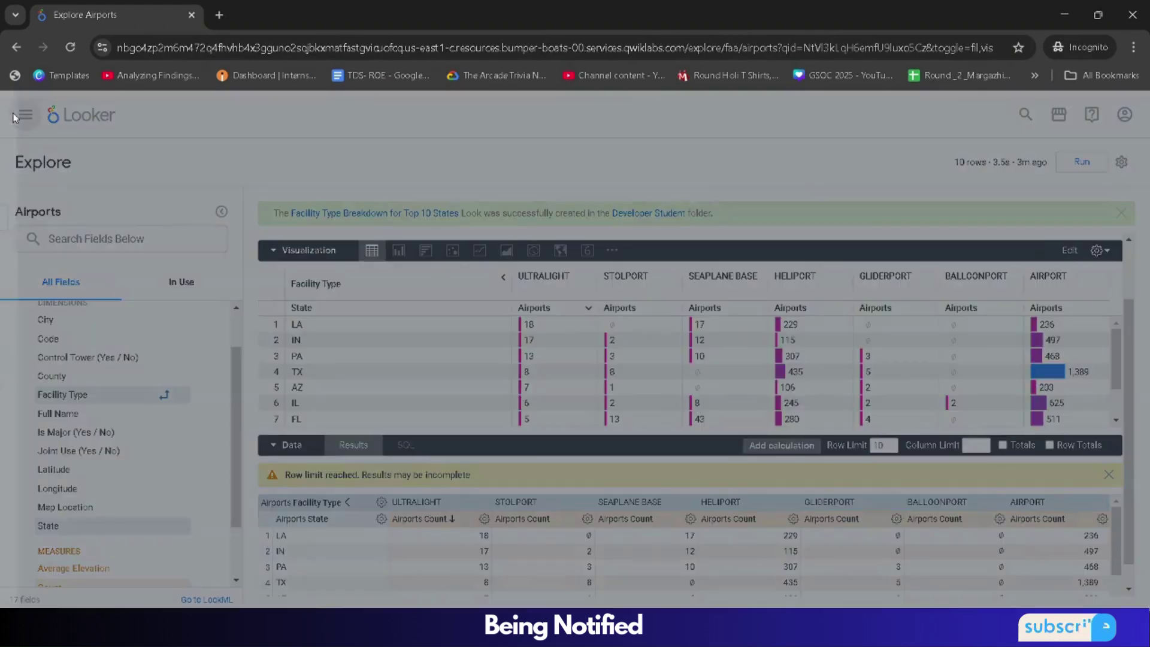
left_click(91, 395)
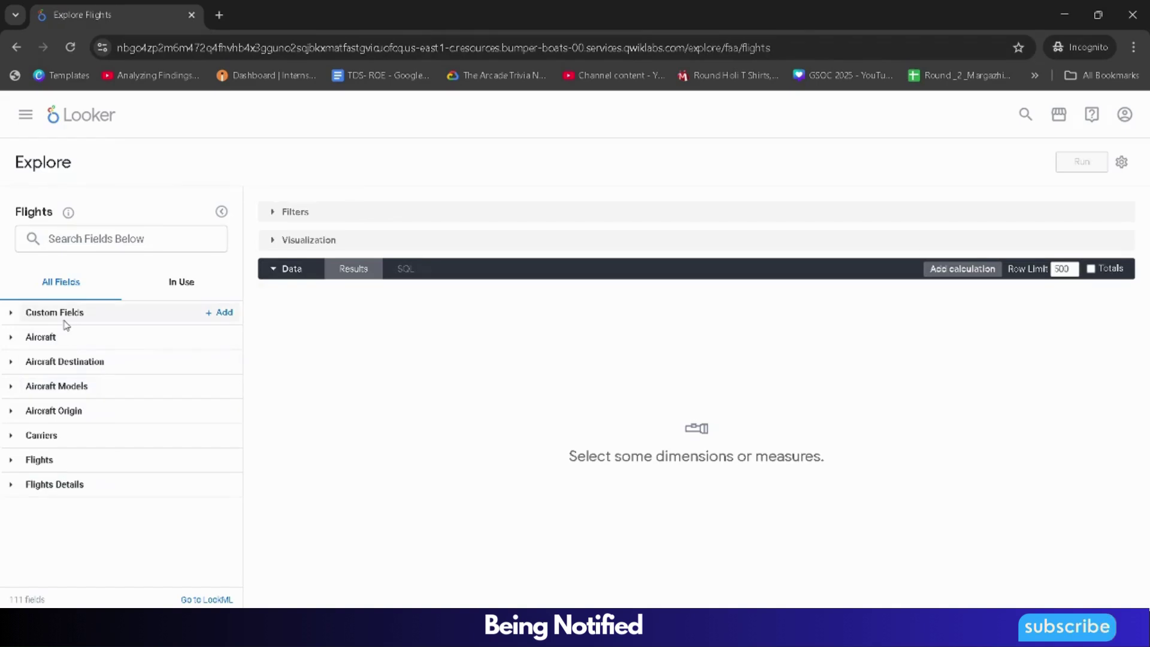
Add the Aircraft Origin City and State dimensions and the Flights Details Cancelled Count measure to the query.
left_click(11, 412)
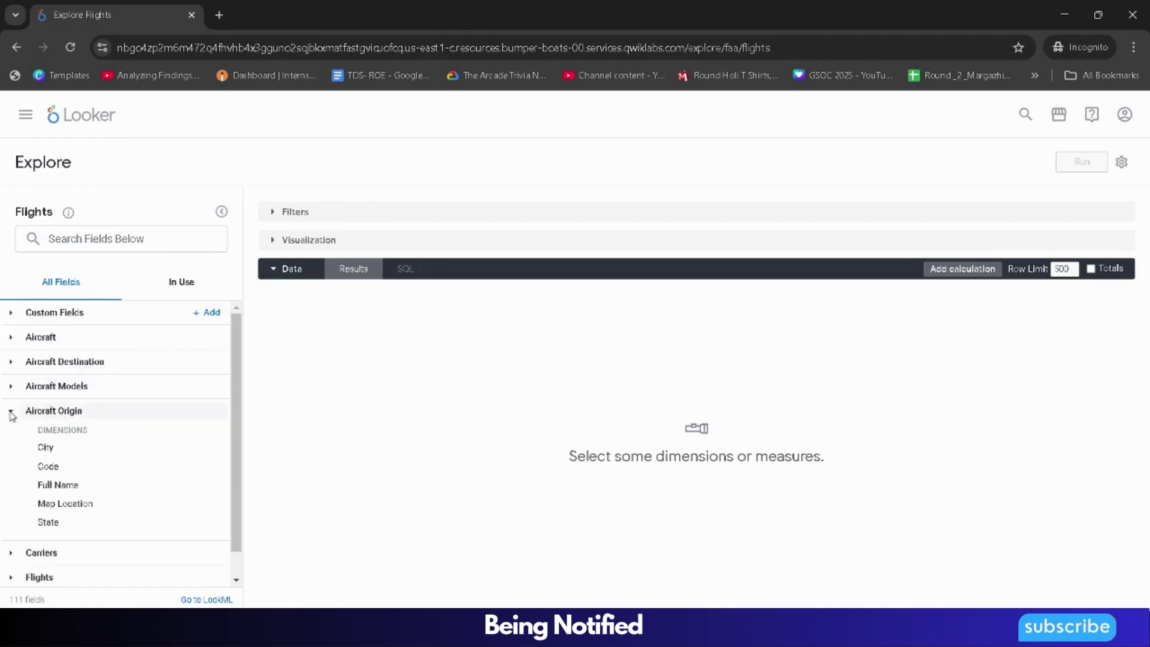
left_click(43, 447)
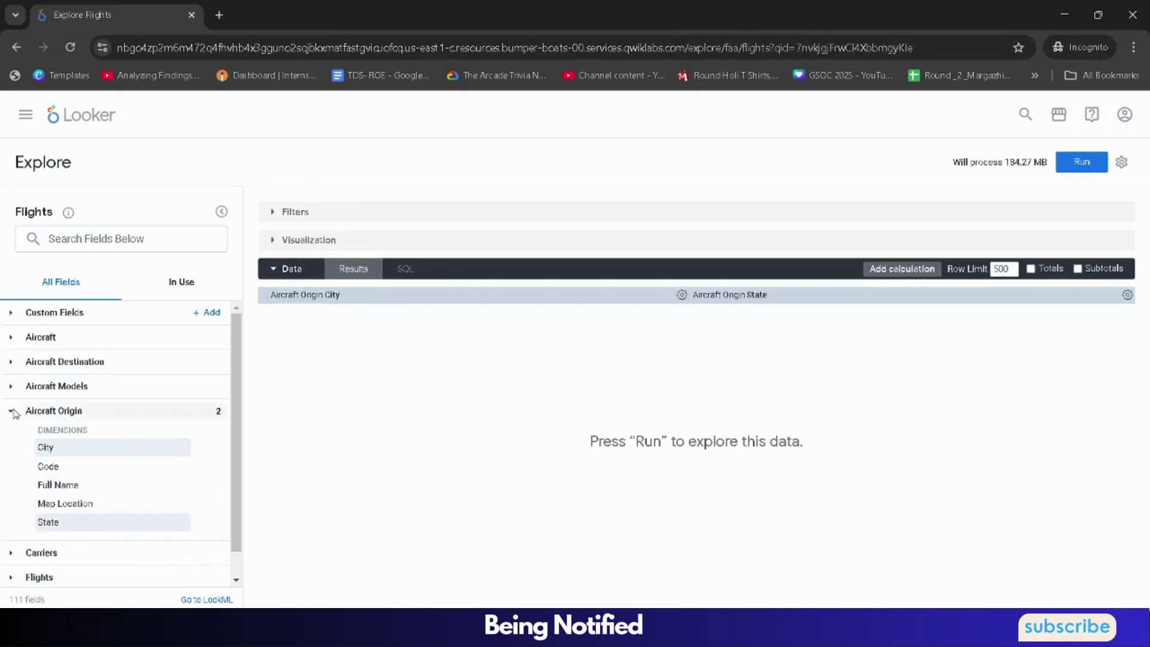
scroll(39, 479, "down", 1)
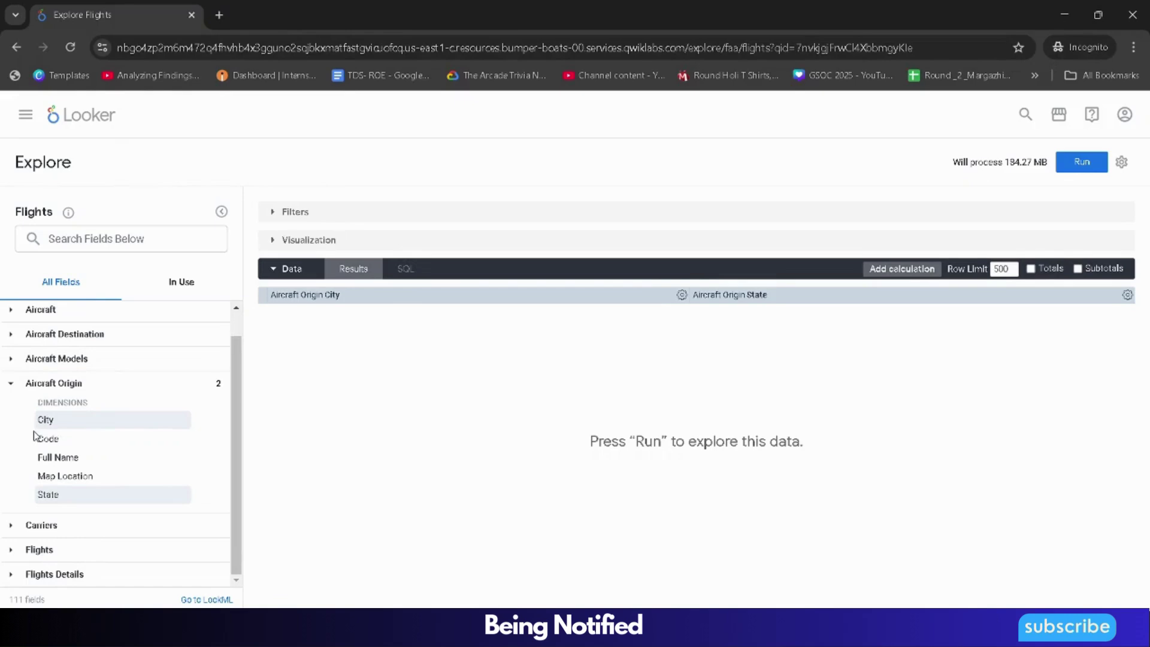
left_click(24, 574)
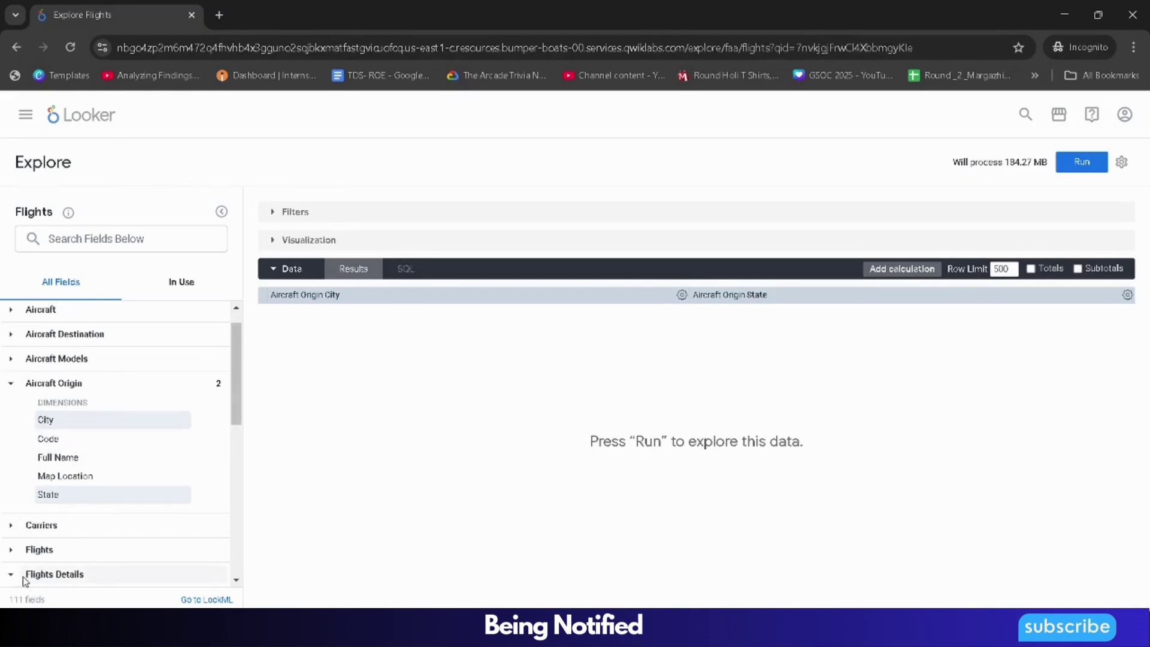
scroll(60, 476, "down", 5)
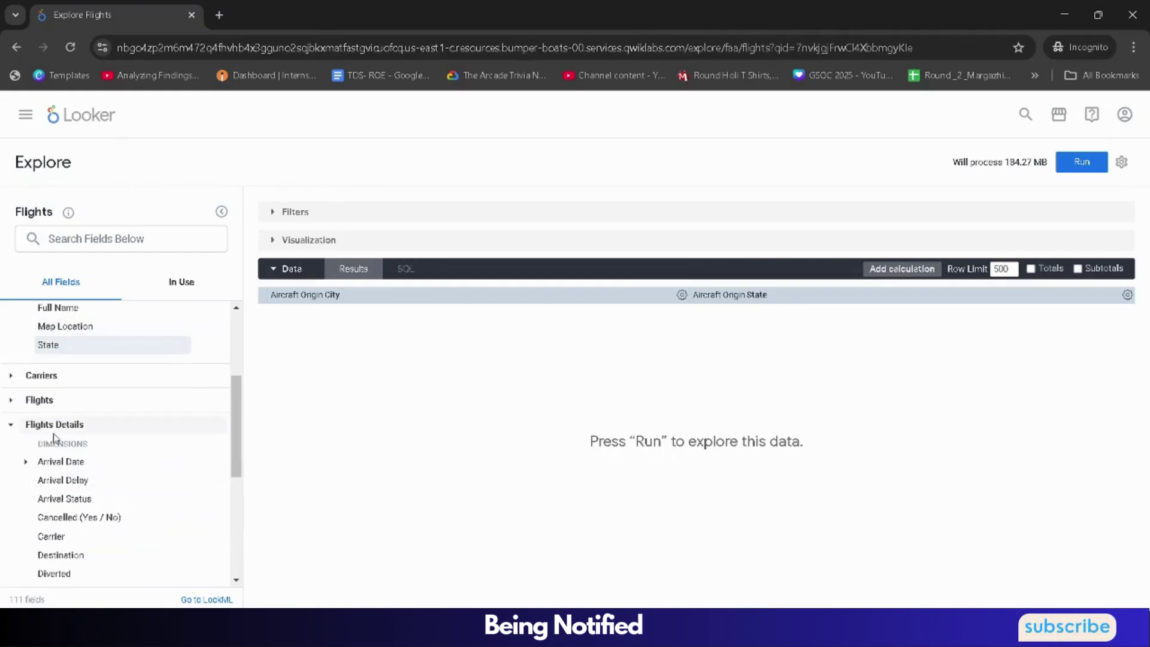
scroll(52, 516, "down", 5)
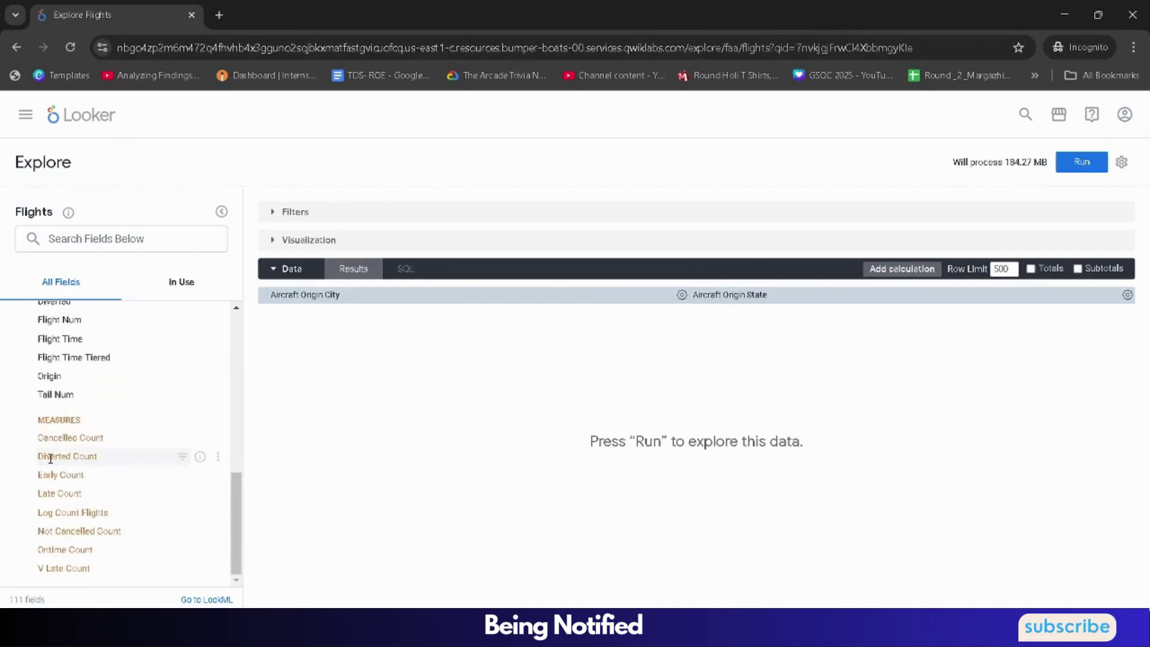
left_click(54, 437)
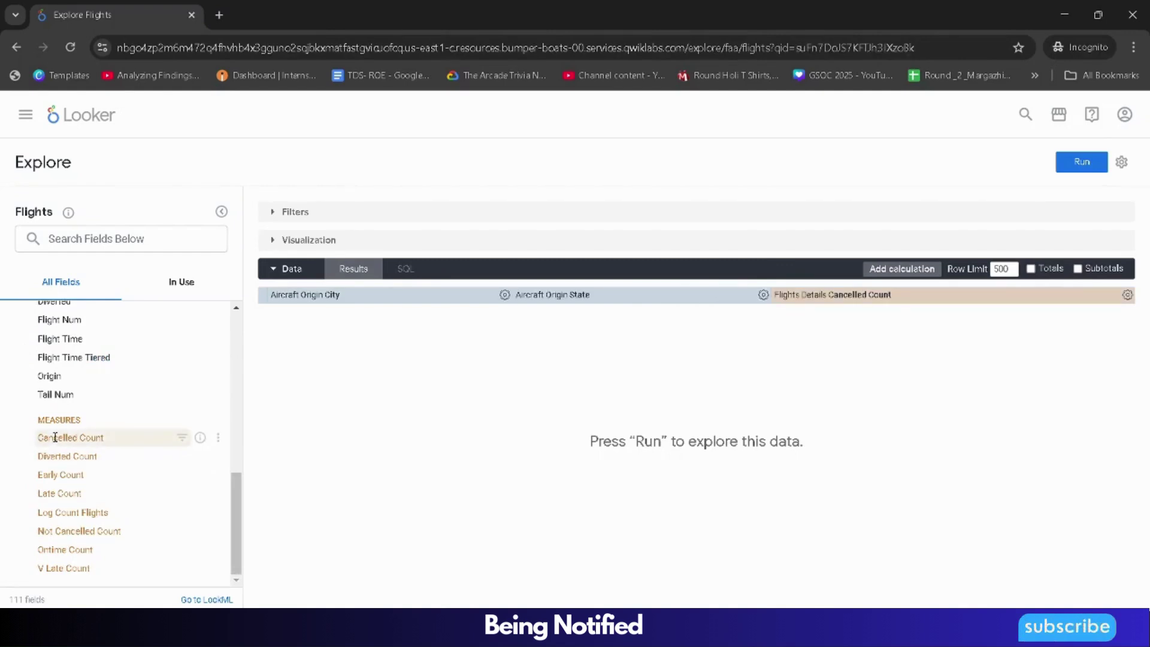
Filter the query by the Flights Count measure with the condition is greater than 10000.
scroll(38, 480, "up", 10)
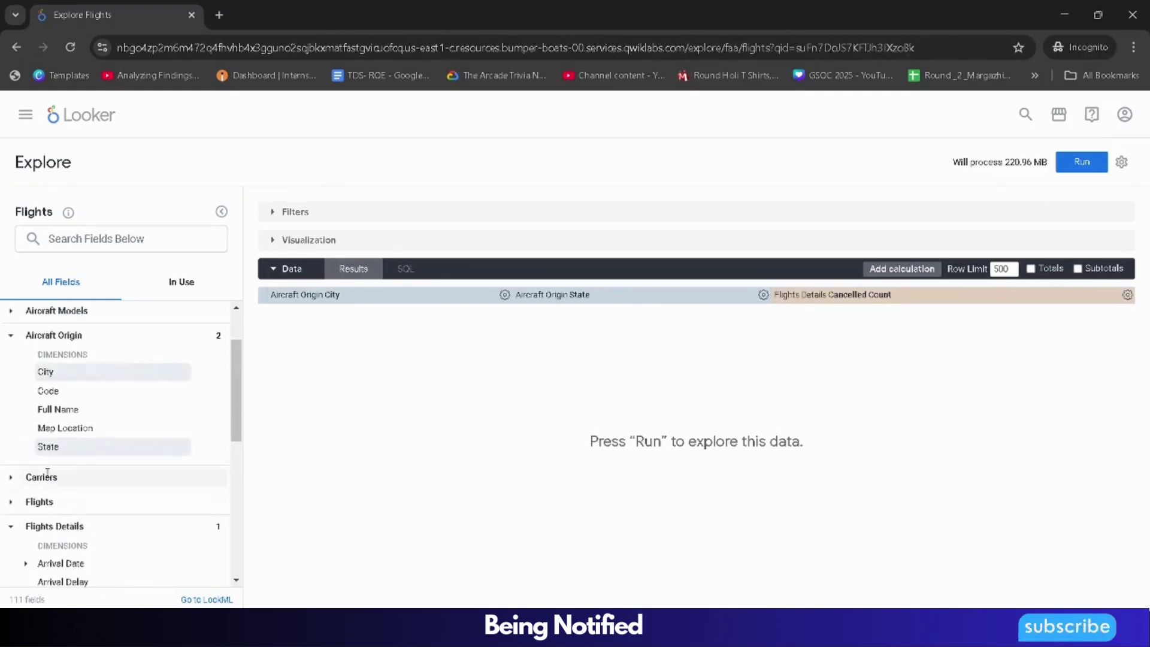
left_click(24, 501)
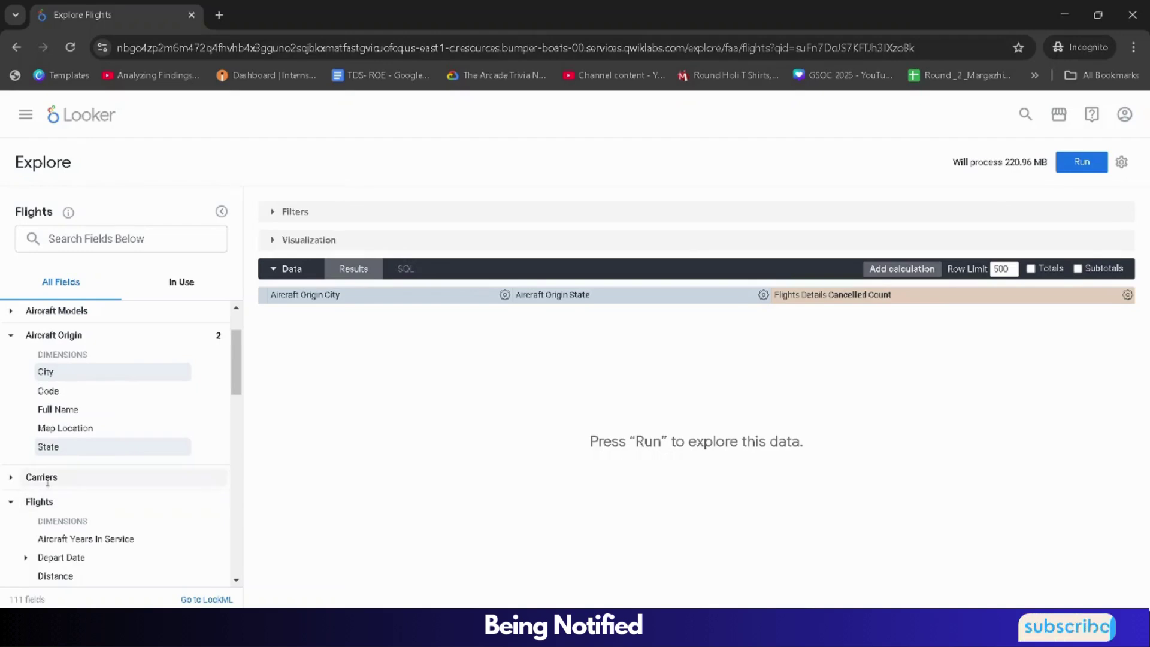
scroll(48, 482, "down", 4)
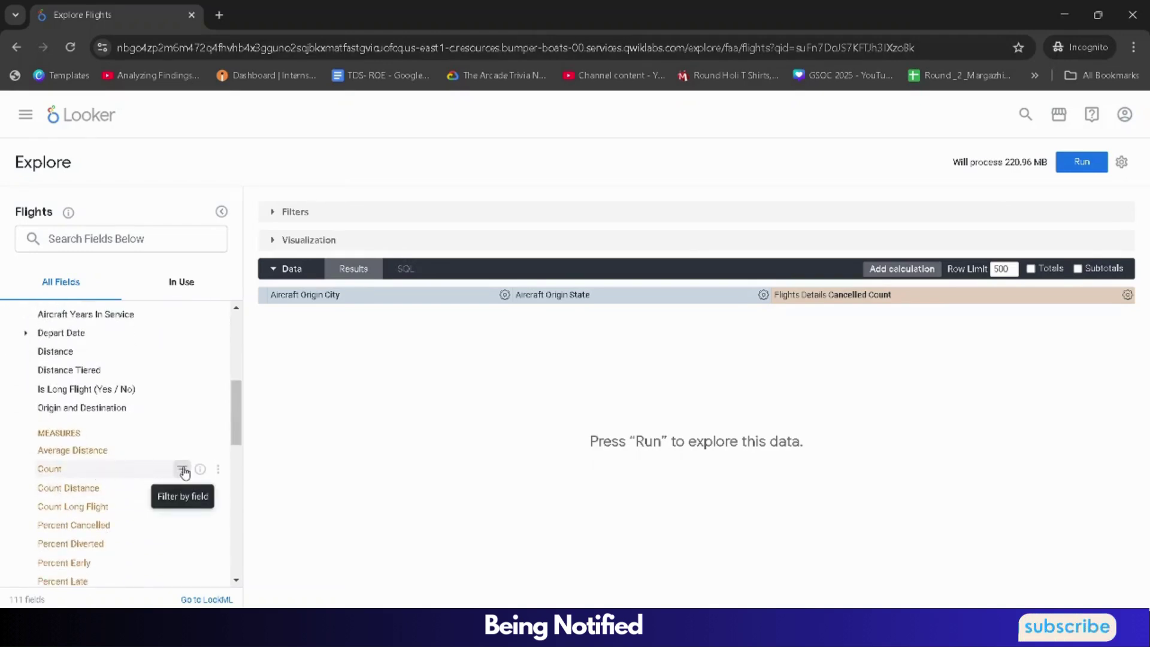
left_click(182, 469)
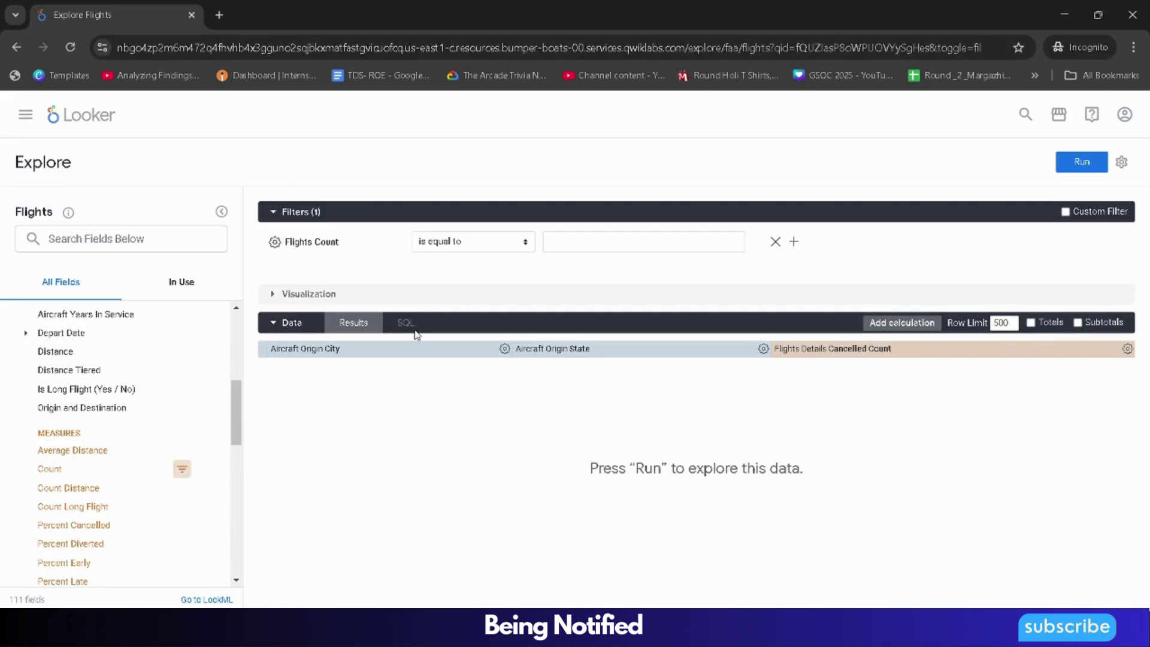
left_click(474, 242)
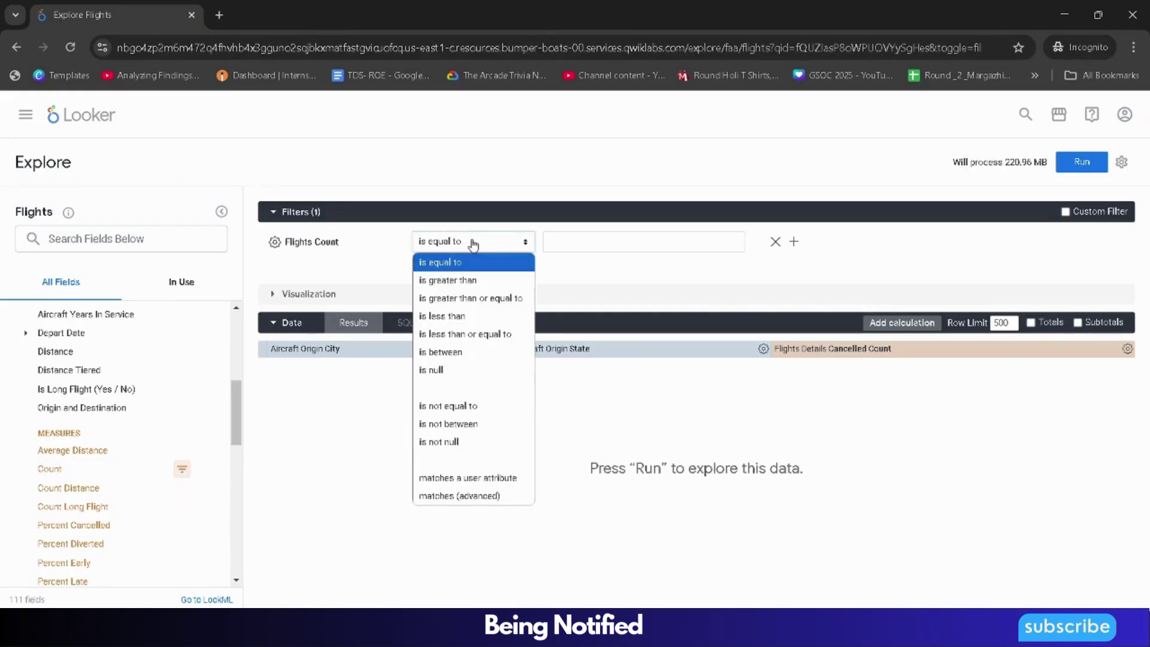
left_click(470, 281)
left_click(621, 249)
type("10000")
left_click(622, 279)
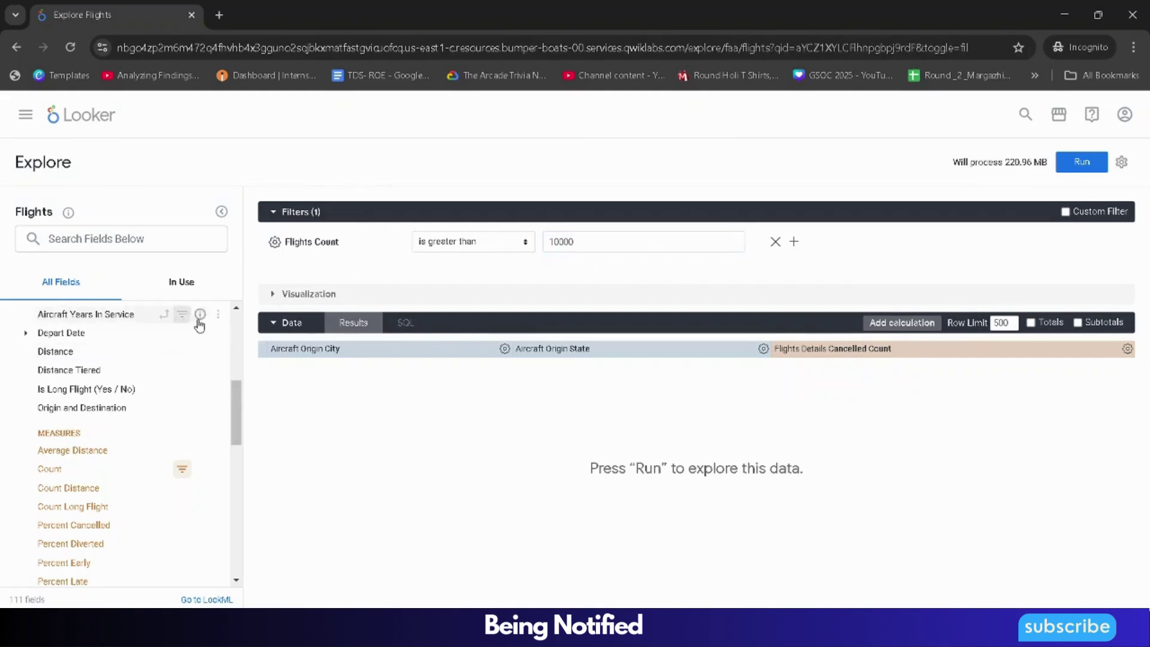
Create a table calculation with the custom expression ${flights.cancelled_count}/${flights.count}, copying the formula from the lab instructions.
scroll(186, 360, "up", 10)
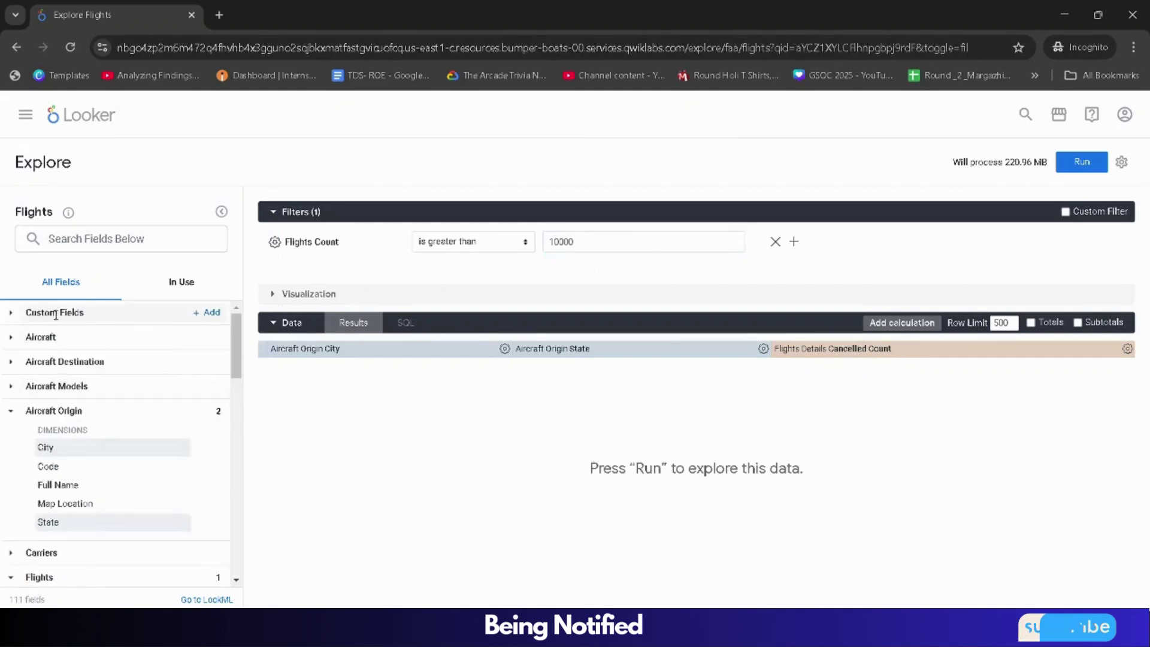
left_click(209, 313)
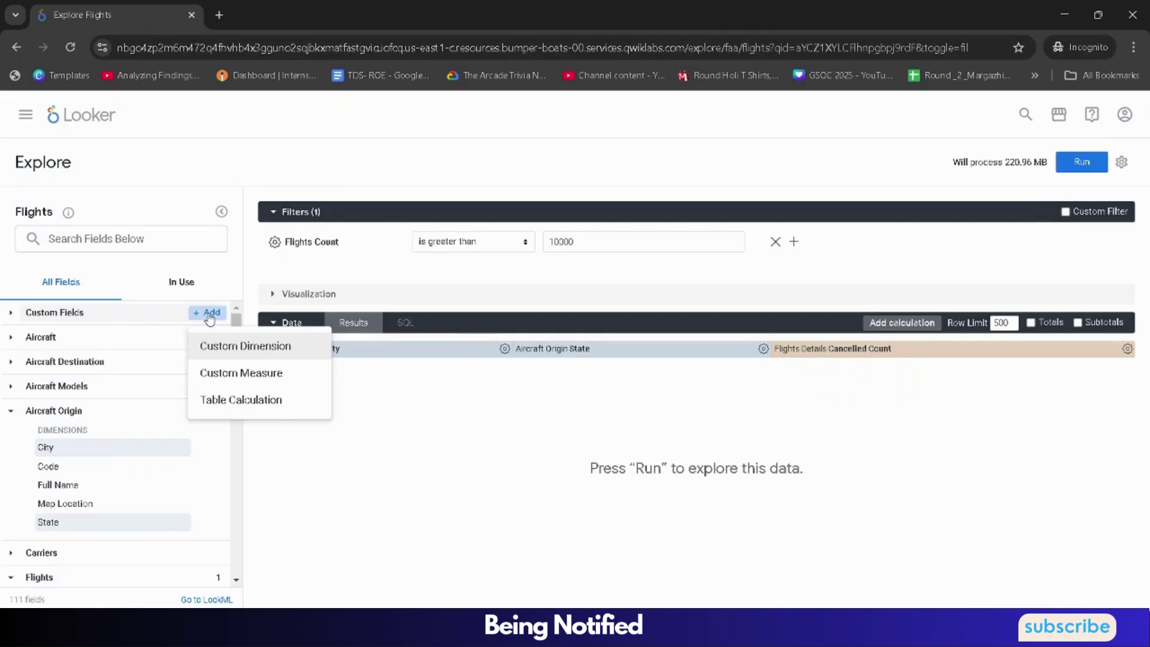
left_click(271, 401)
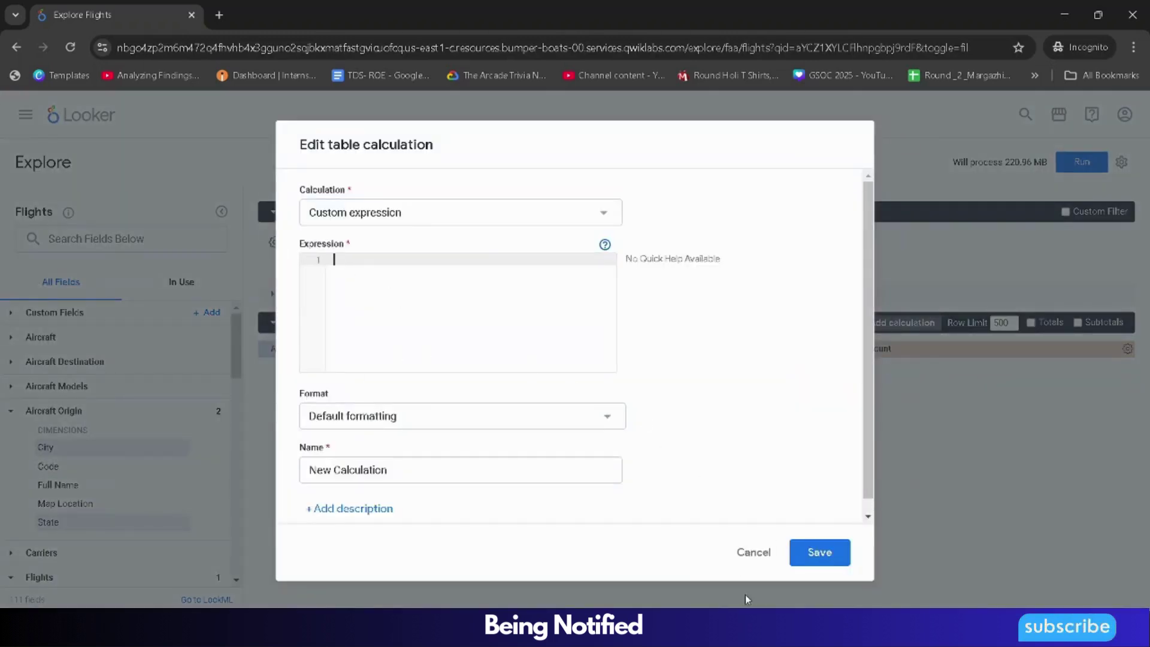
left_click(689, 552)
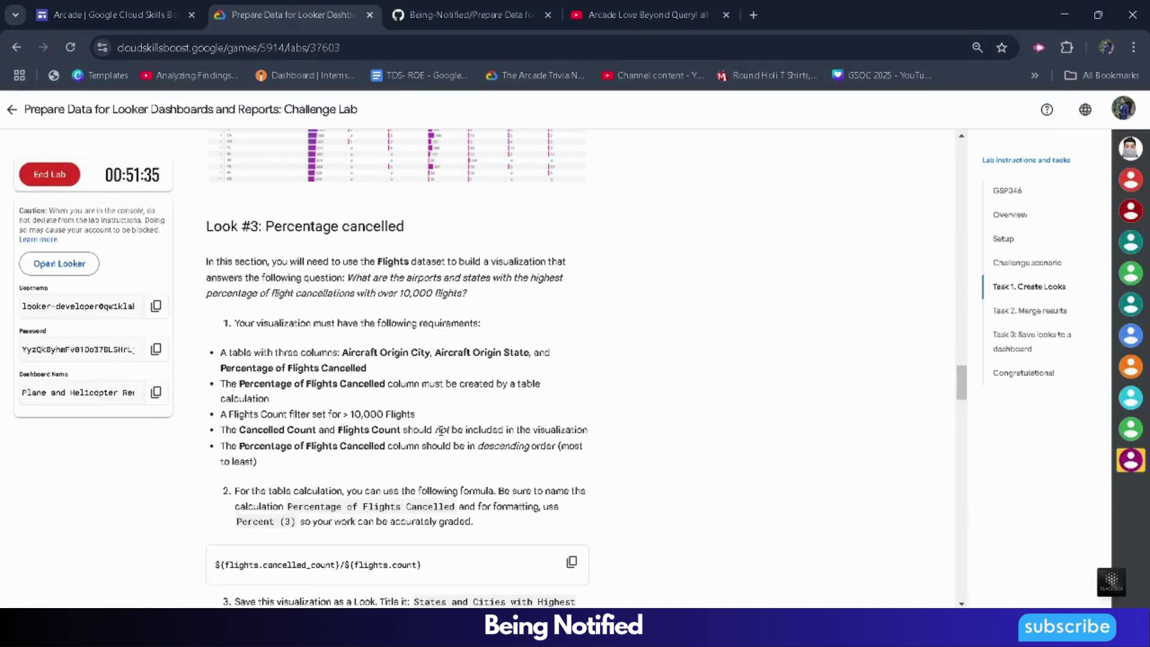
scroll(442, 430, "down", 4)
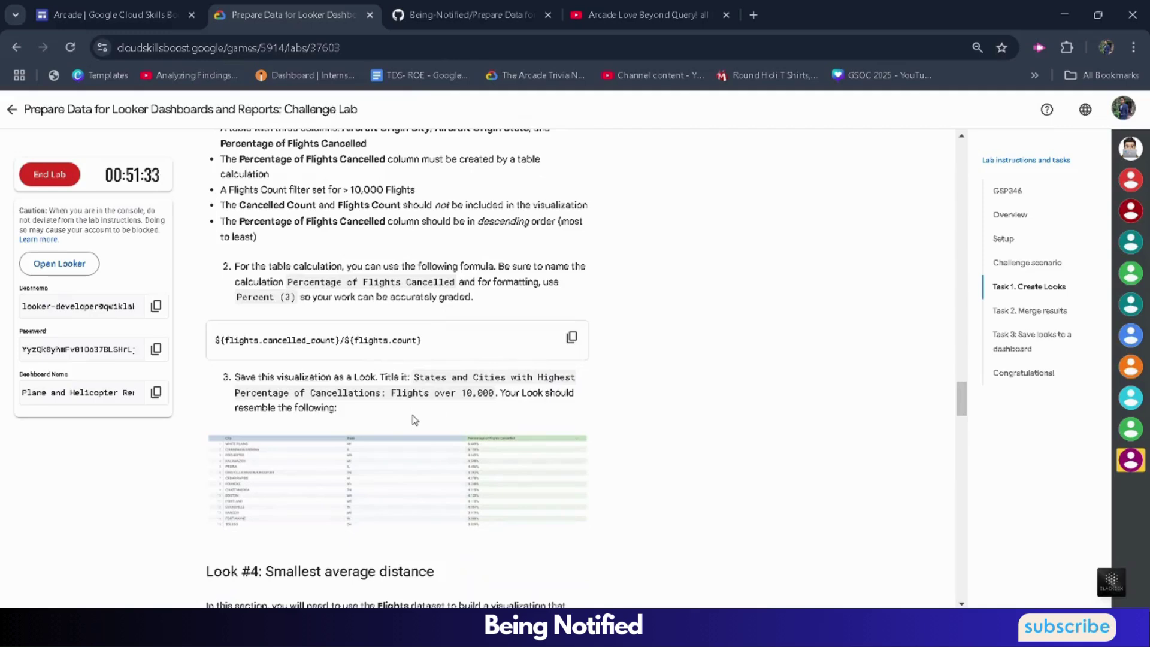
left_click(473, 14)
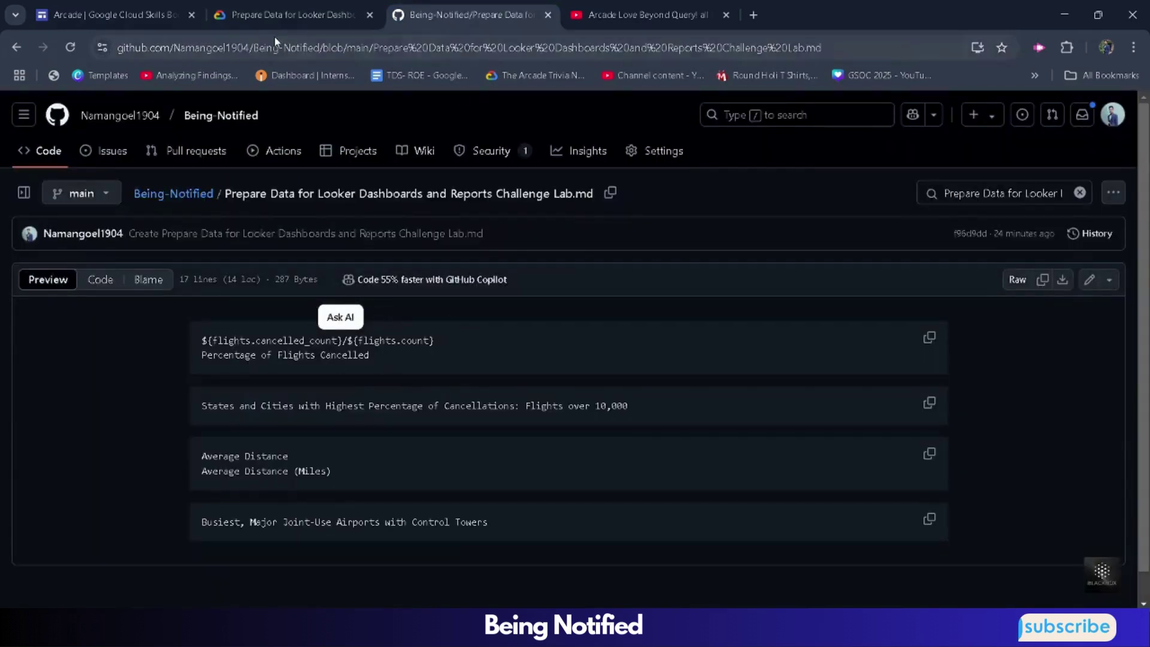
left_click(262, 17)
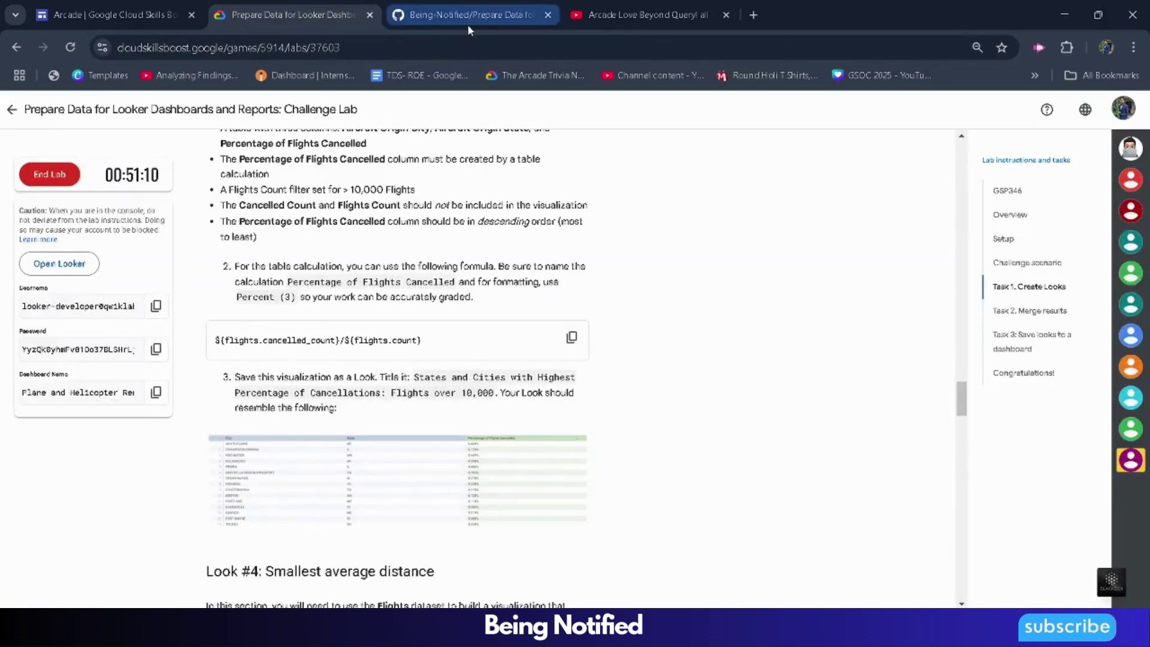
left_click(468, 18)
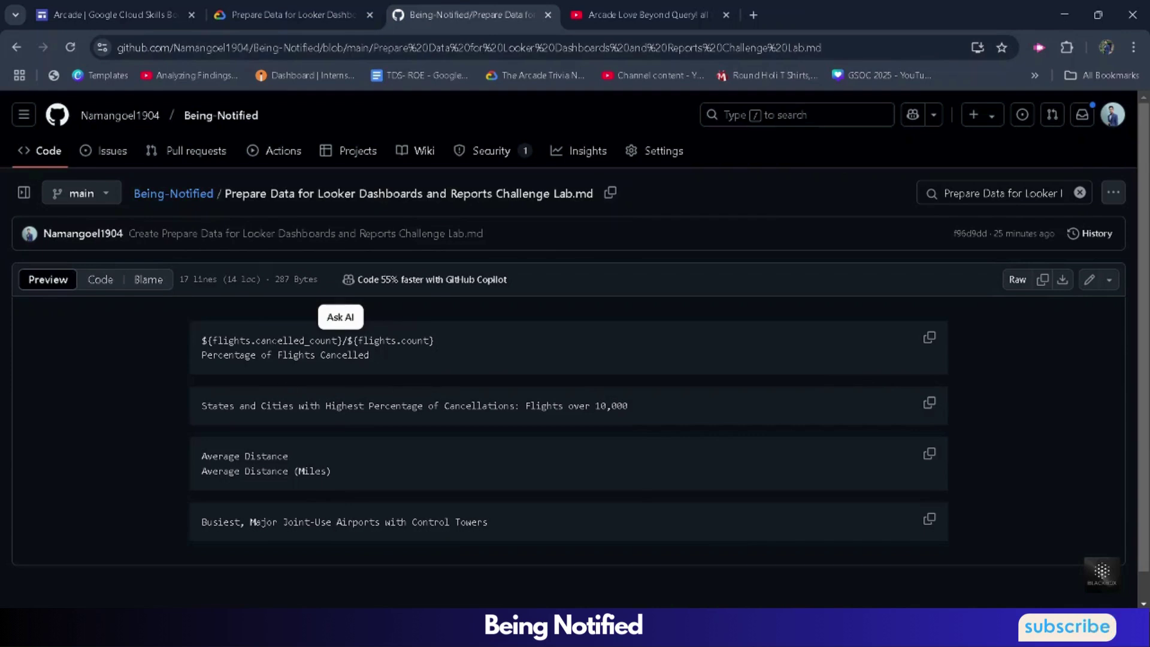
left_click(321, 6)
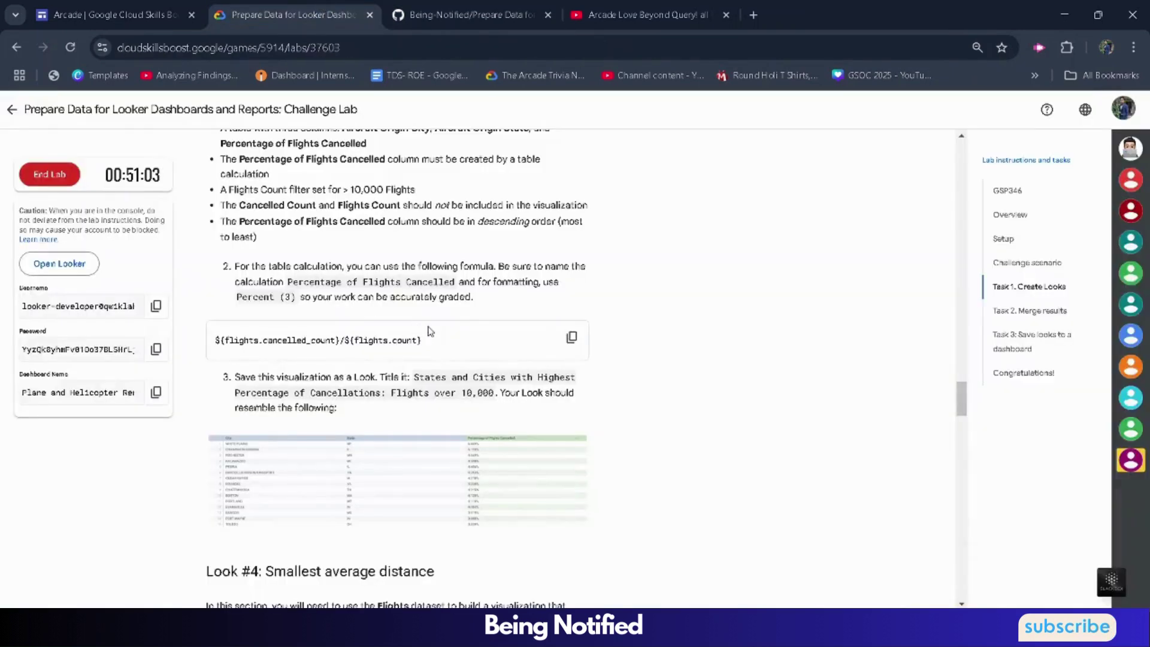
left_click(571, 337)
left_click(857, 545)
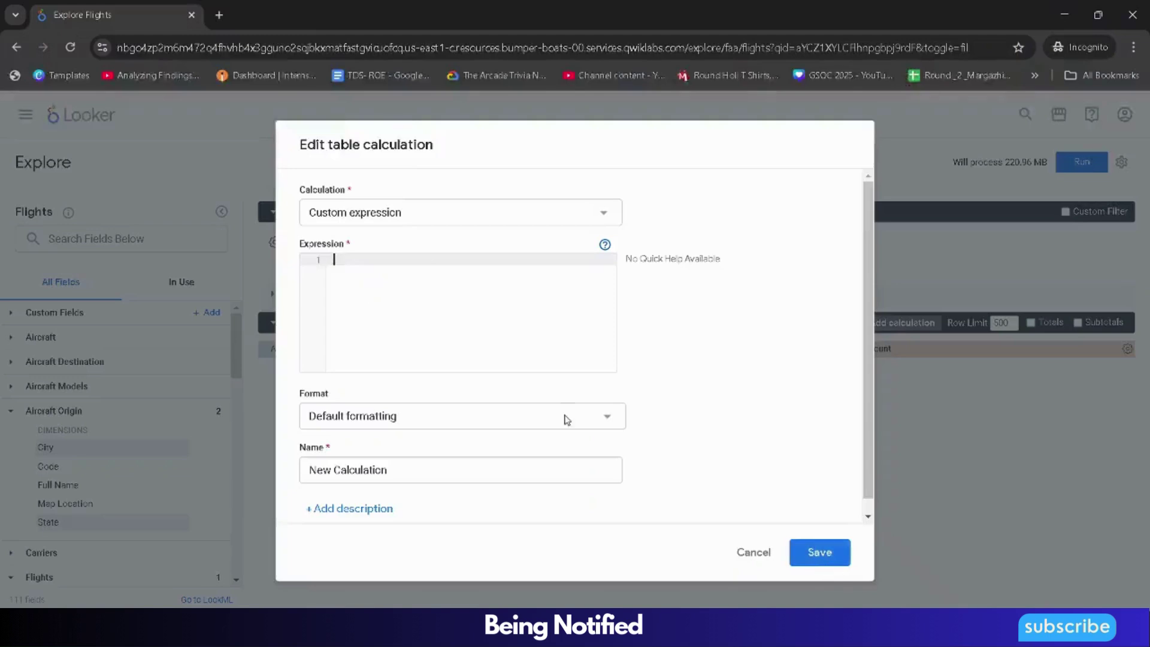
left_click(439, 282)
key("ctrl+v")
Name the table calculation Percentage of Flights Cancelled, copying the name from the GitHub notes page.
left_click(452, 470)
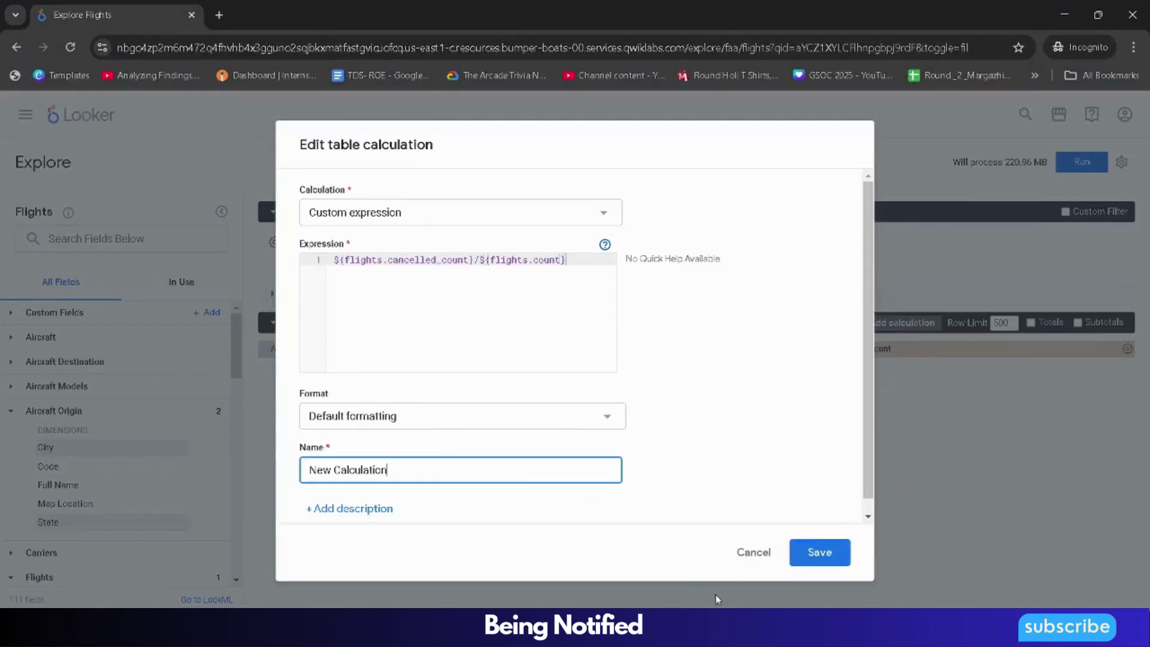
left_click(695, 545)
scroll(450, 462, "down", 2)
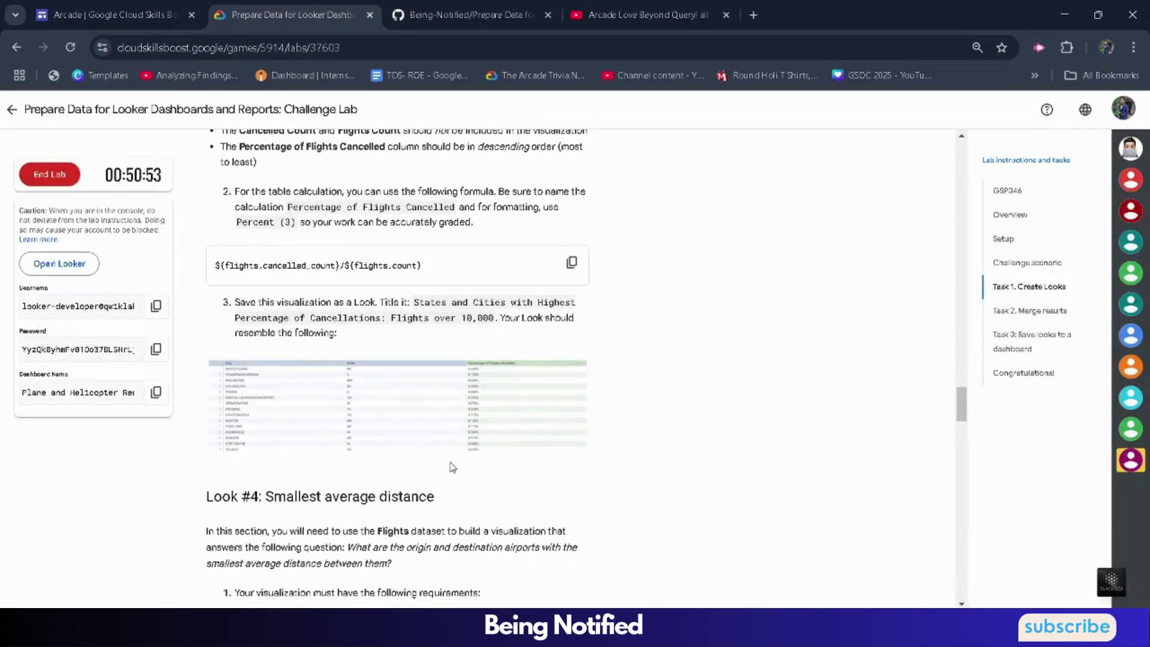
scroll(468, 360, "up", 2)
left_click(470, 14)
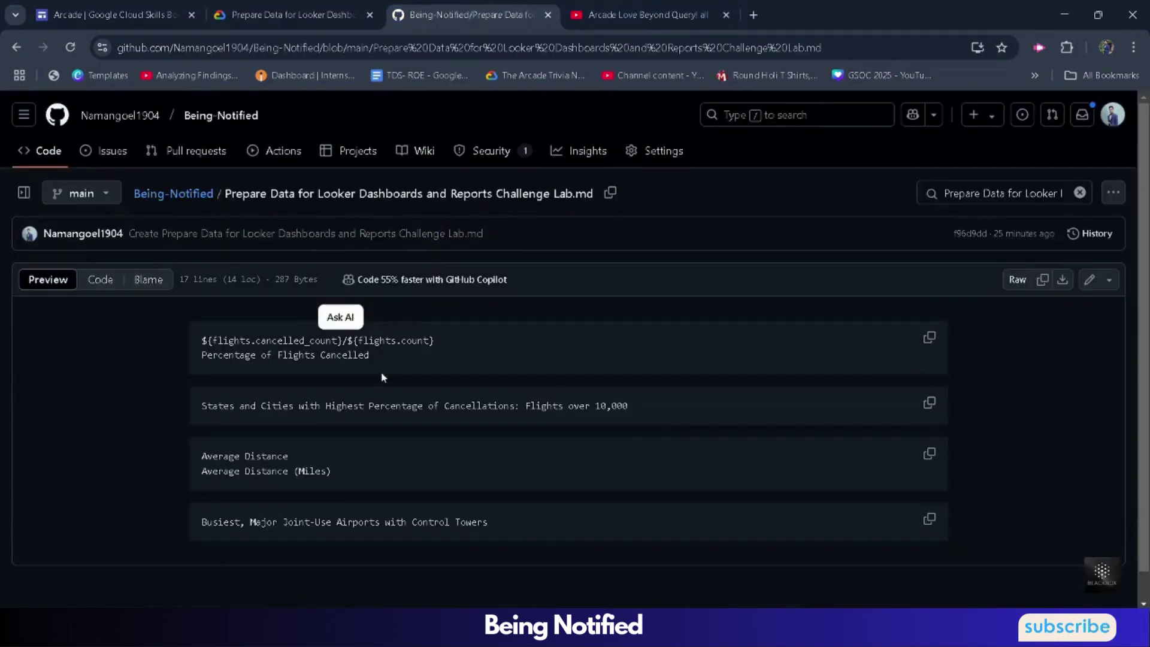
left_click_drag(337, 355, 200, 356)
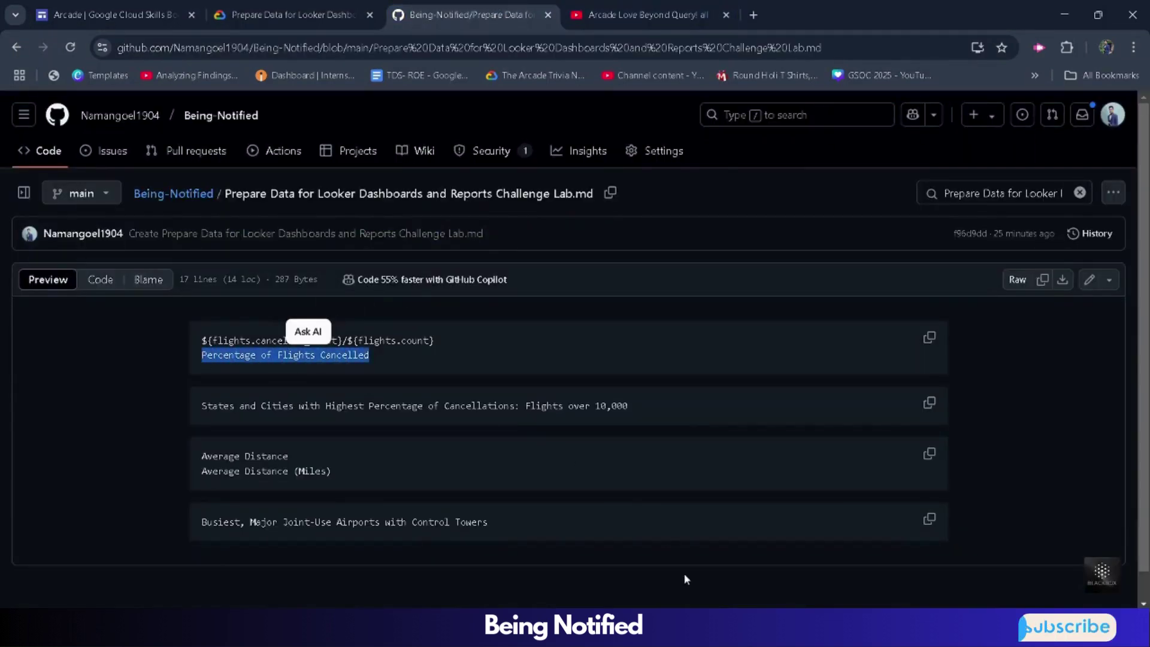
mouse_move(777, 629)
left_click(857, 551)
key("ctrl+a")
key("BackSpace")
key("ctrl+v")
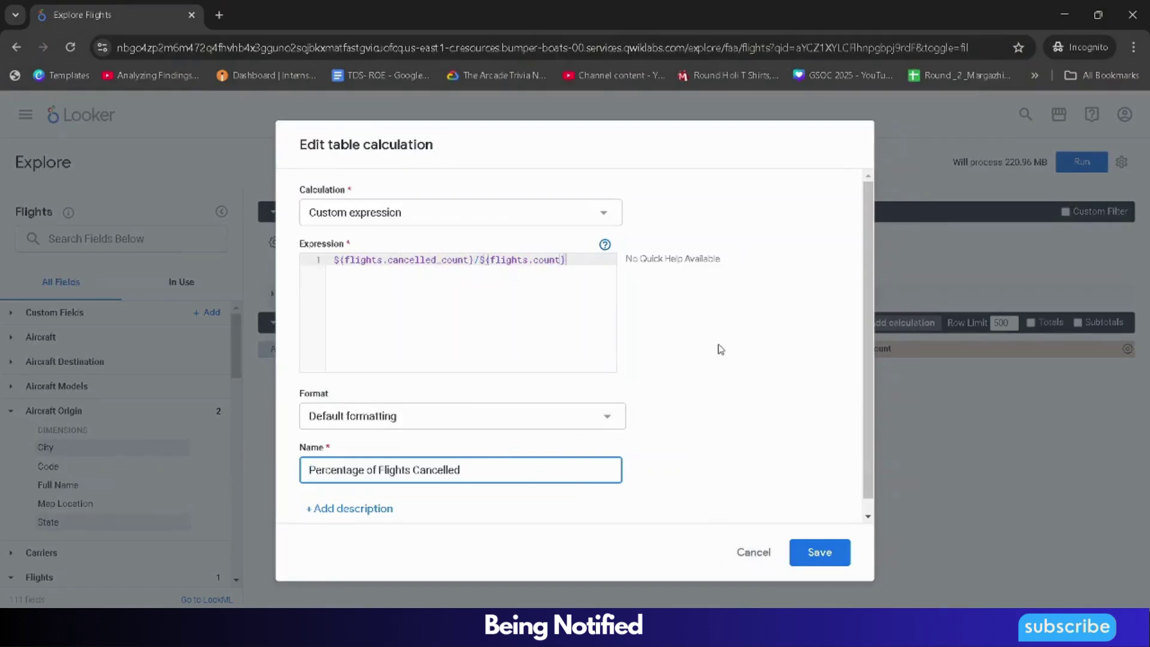
Format the calculation as Percent with 3 decimals, save it and dismiss the Share URLs dialog.
left_click(557, 414)
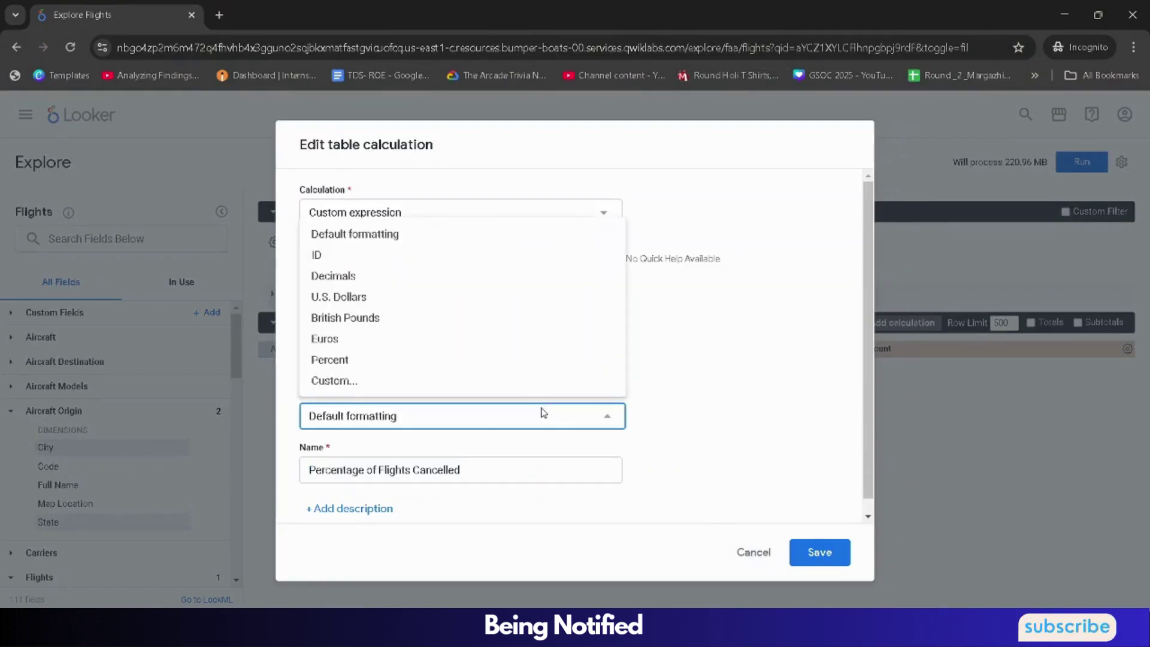
left_click(671, 392)
left_click(609, 419)
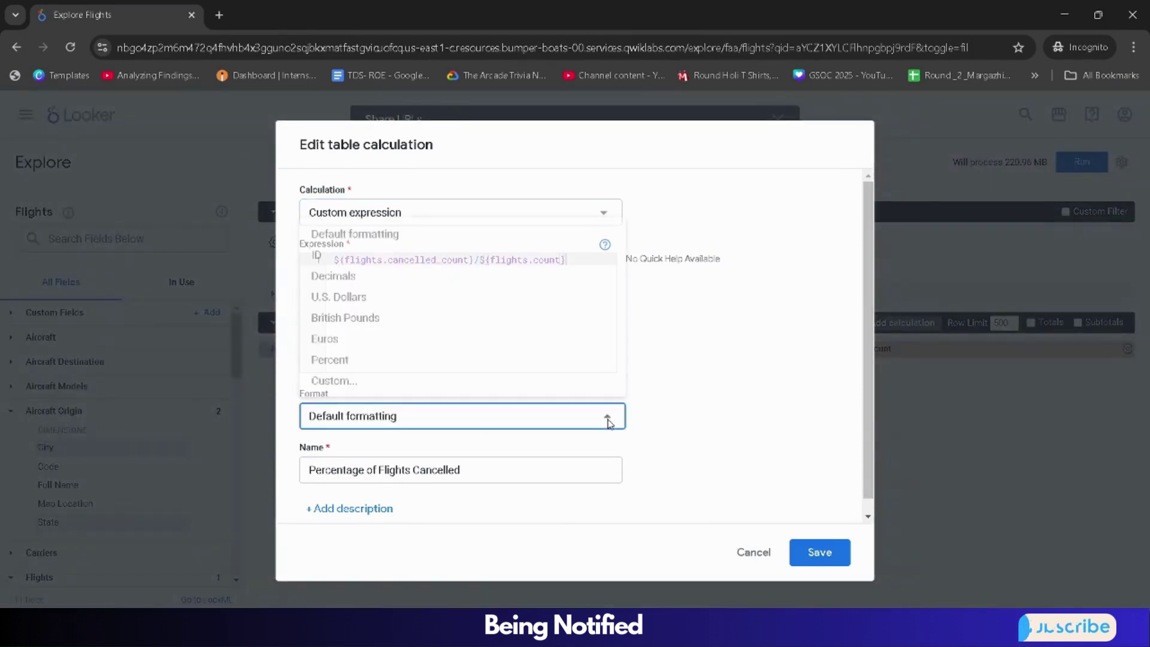
left_click(361, 362)
left_click(662, 416)
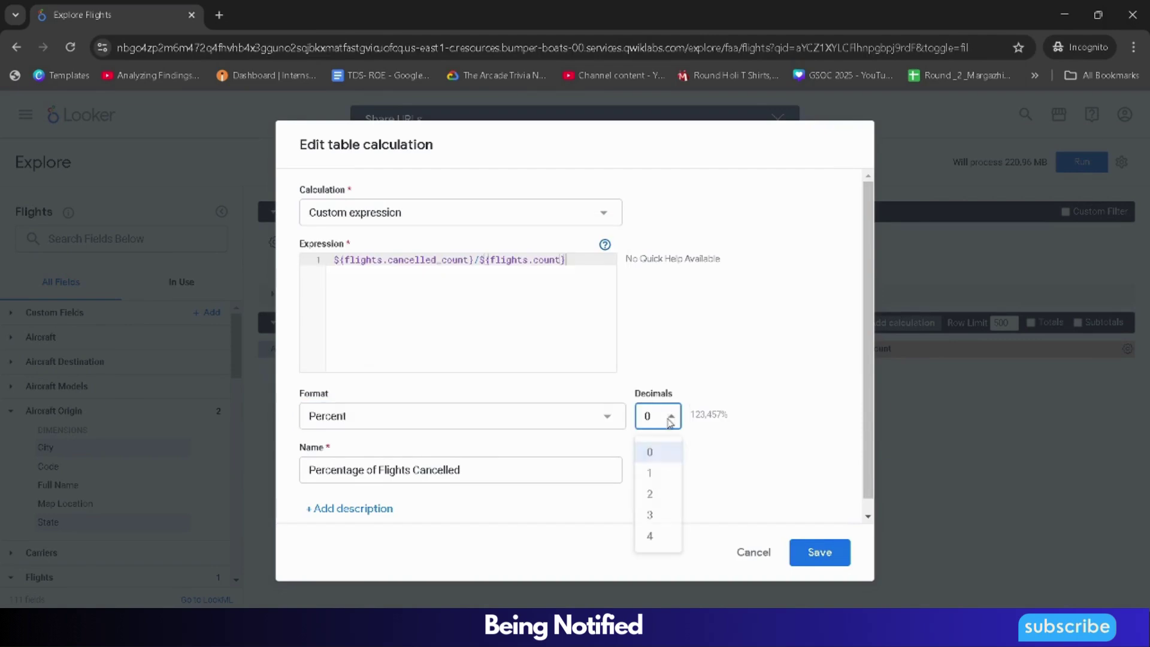
left_click(661, 518)
left_click(830, 562)
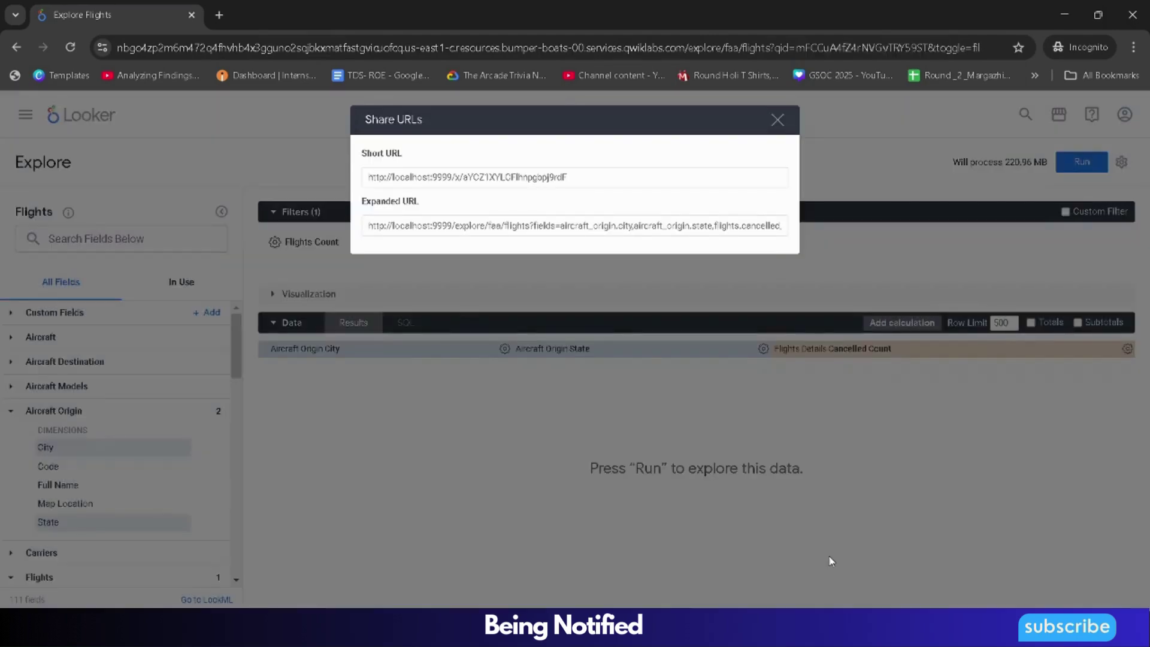
left_click(777, 118)
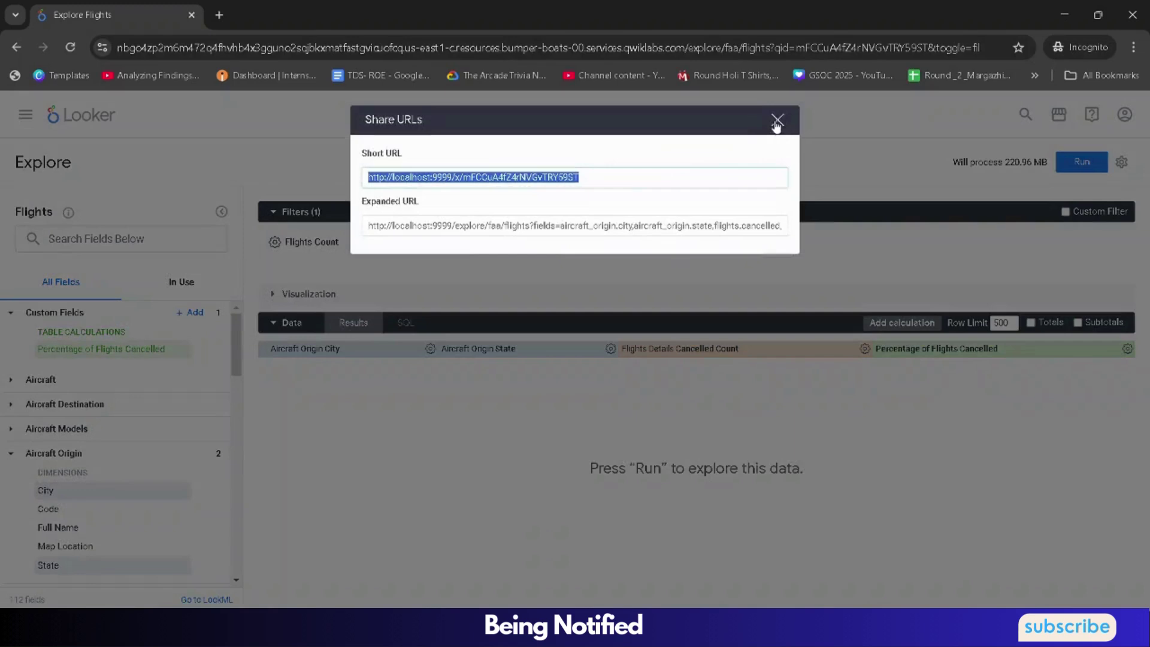
left_click(776, 119)
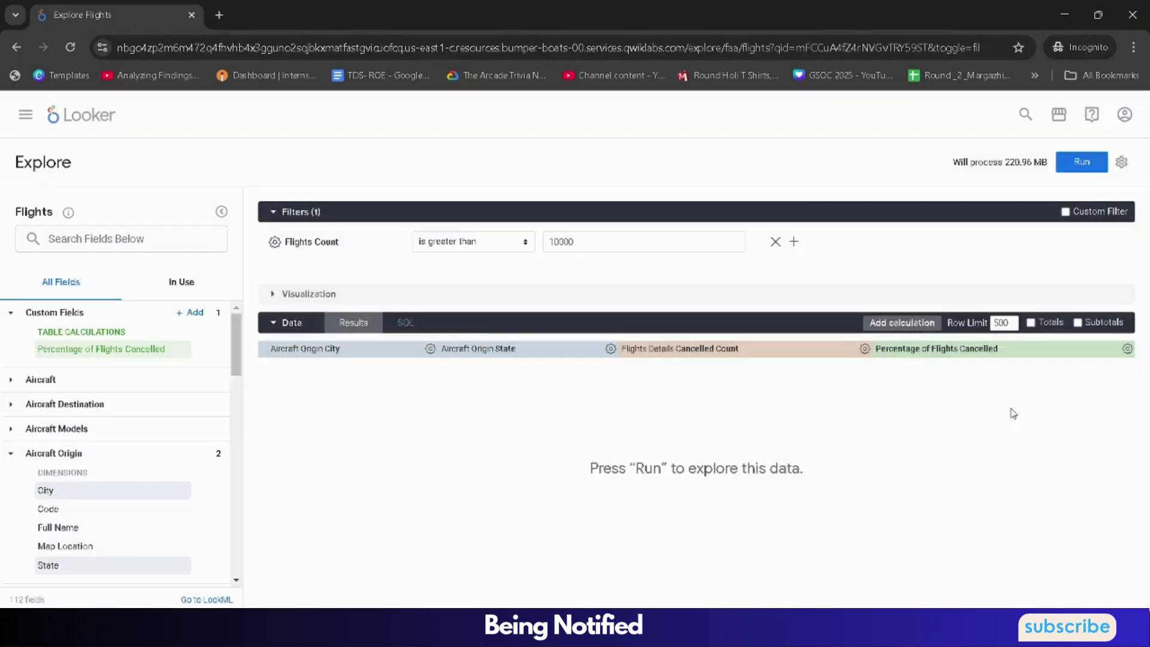
Sort by Percentage of Flights Cancelled in descending order and hide Flights Details Cancelled Count from the visualization.
left_click(1004, 354)
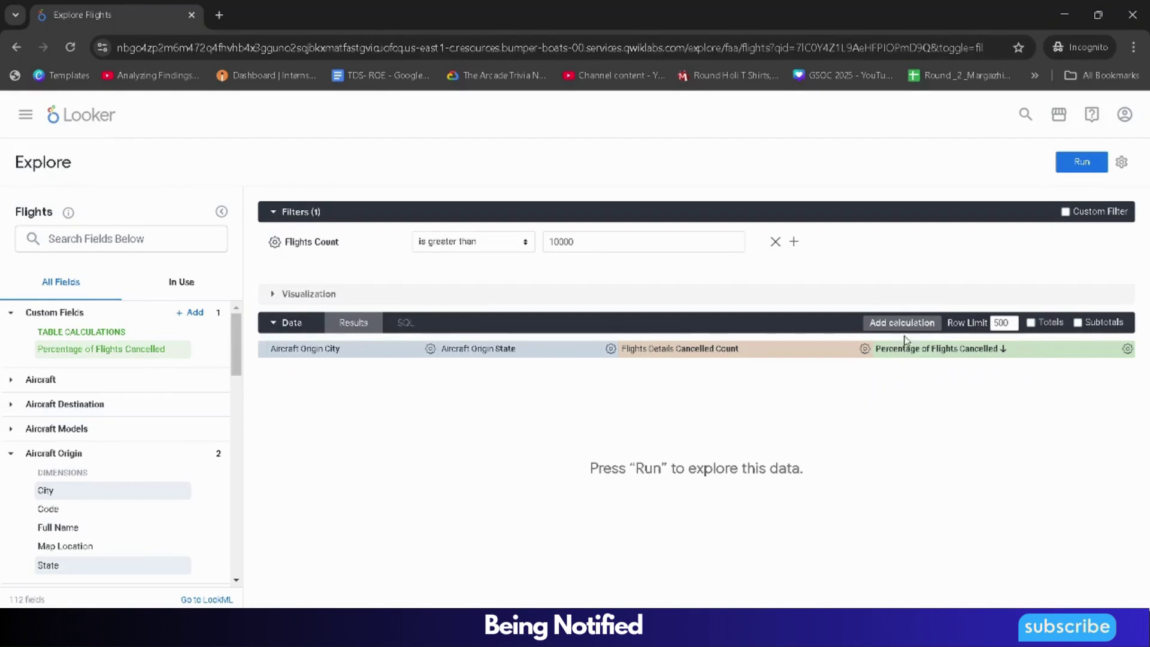
left_click(865, 351)
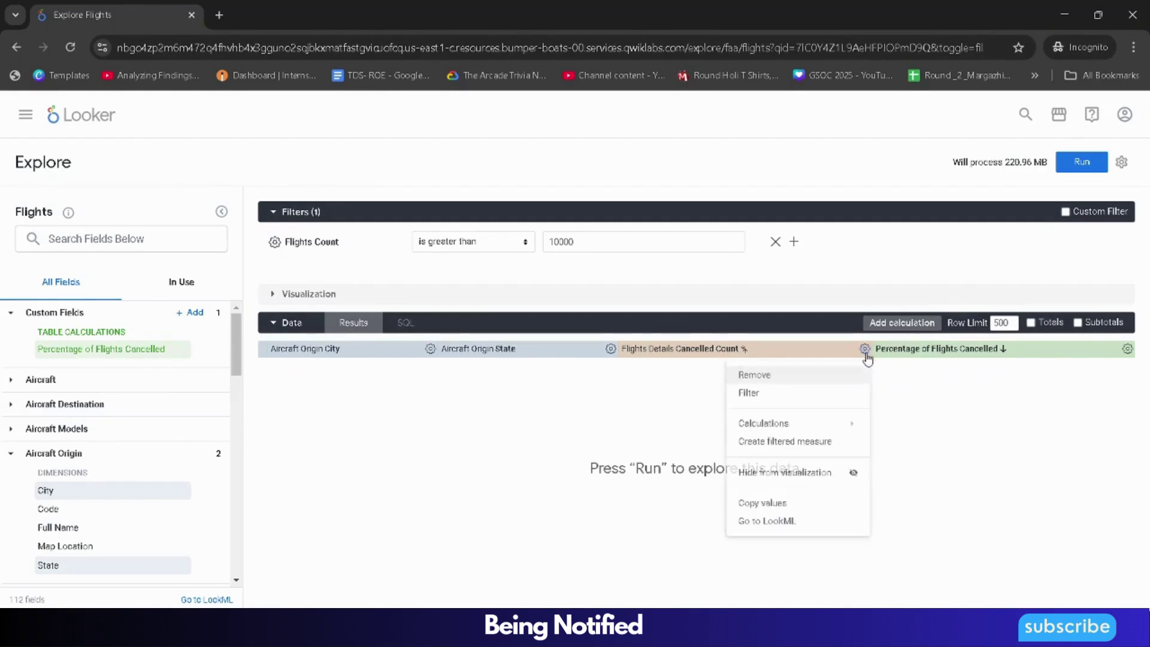
left_click(821, 484)
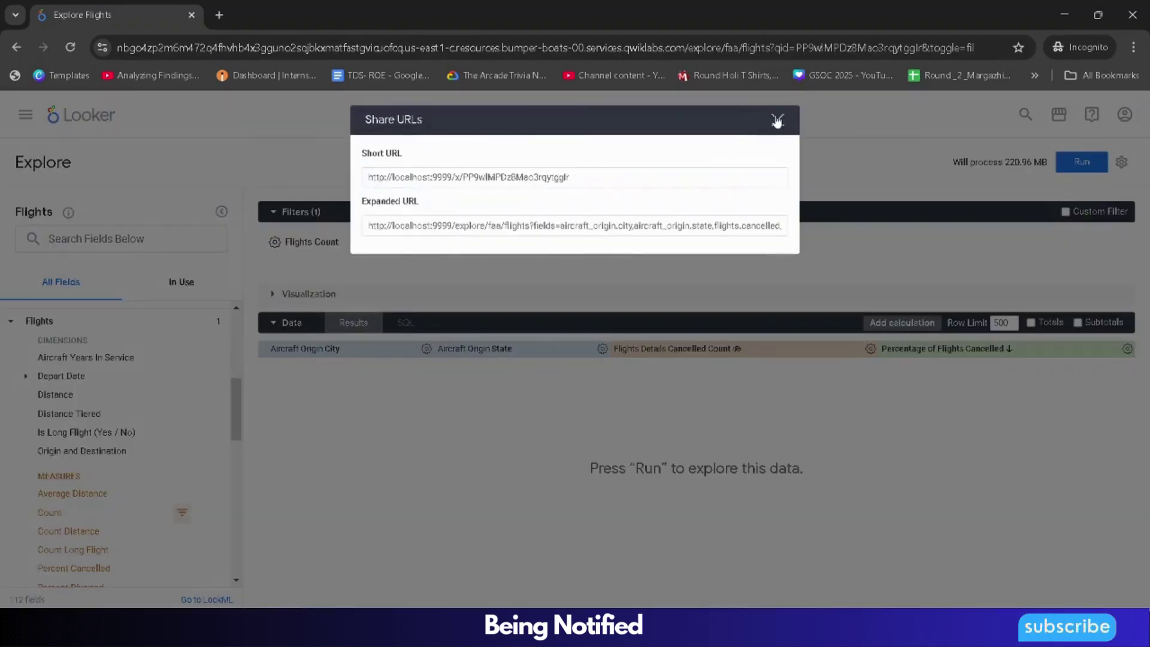
left_click(777, 121)
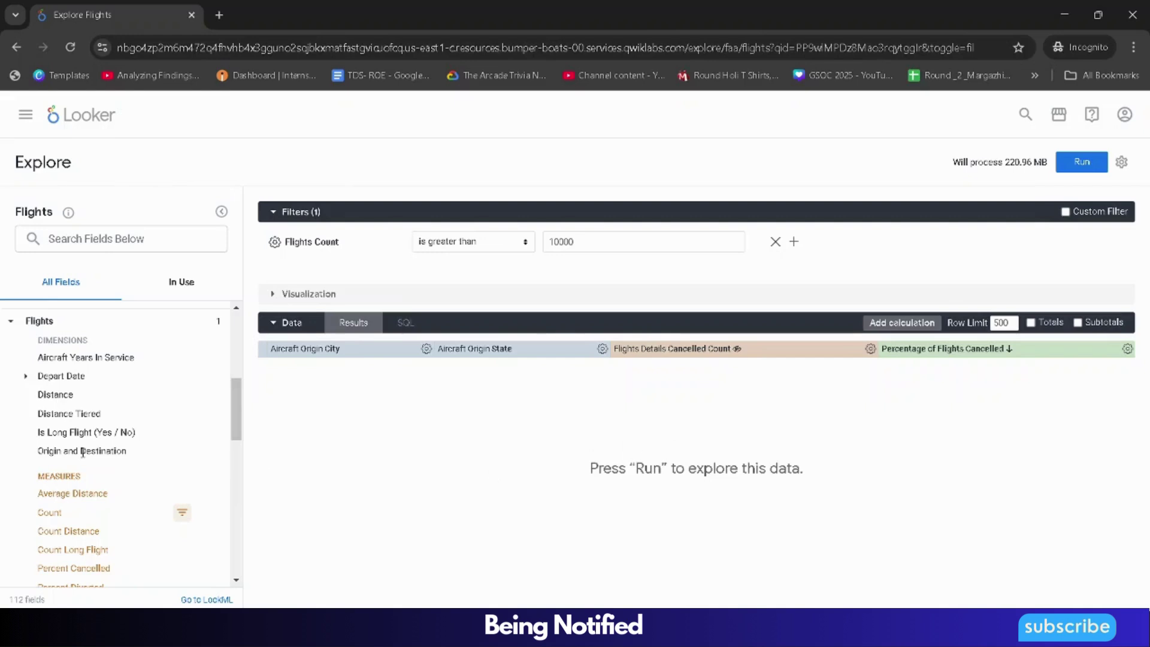
Add the Flights Count measure to the query and hide its column from the visualization.
scroll(27, 419, "up", 2)
left_click(18, 401)
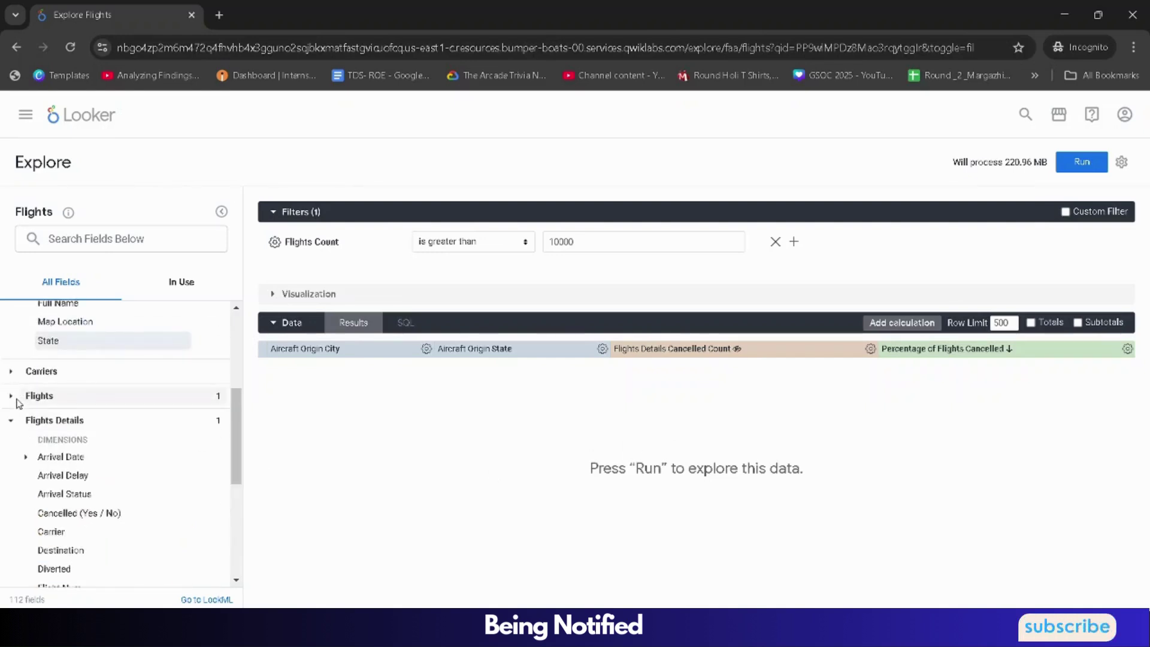
scroll(57, 480, "down", 5)
left_click(60, 441)
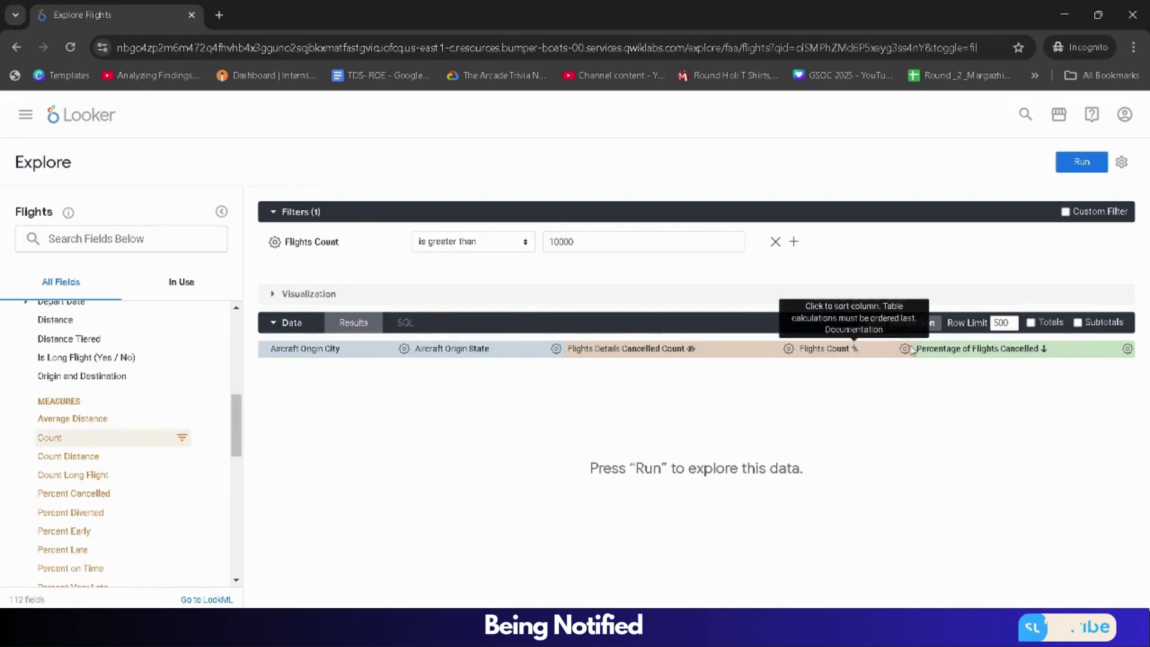
left_click(907, 352)
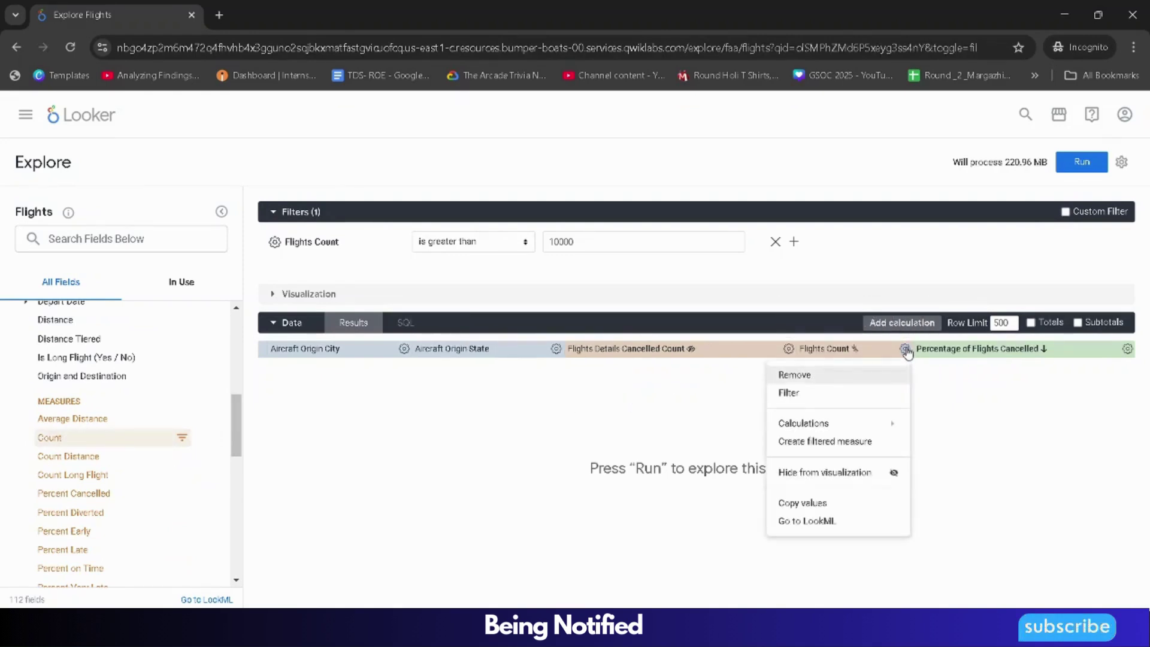
left_click(825, 477)
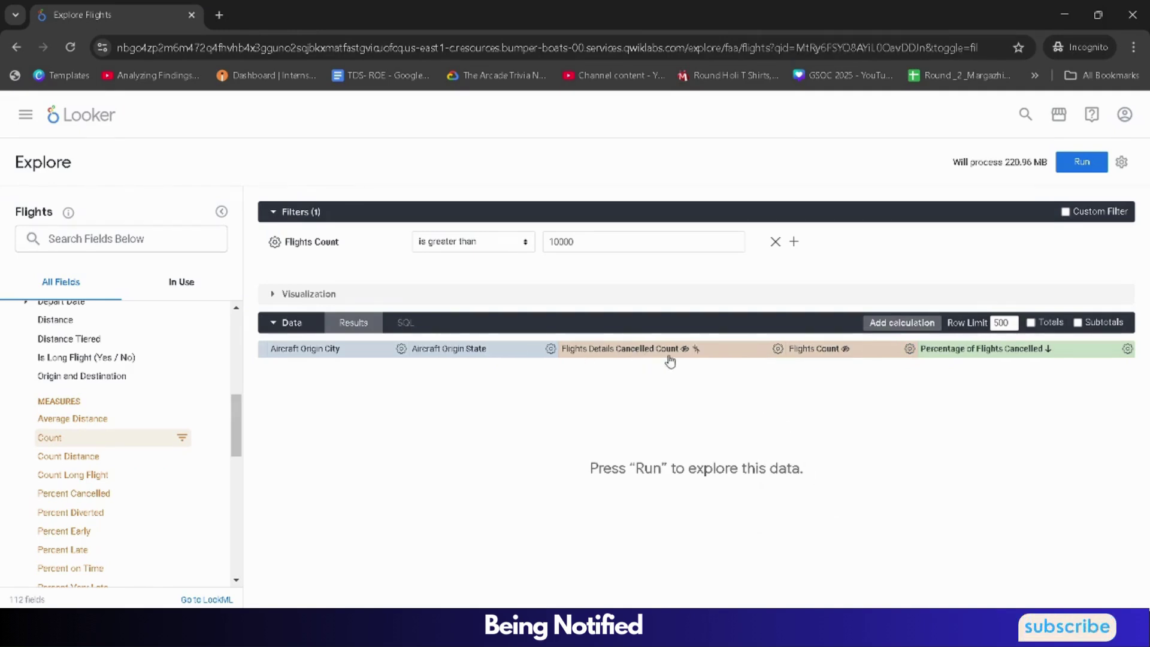
Dismiss the Share URLs dialog, then expand the visualization and run the cancellation percentage query.
left_click(778, 350)
left_click(879, 435)
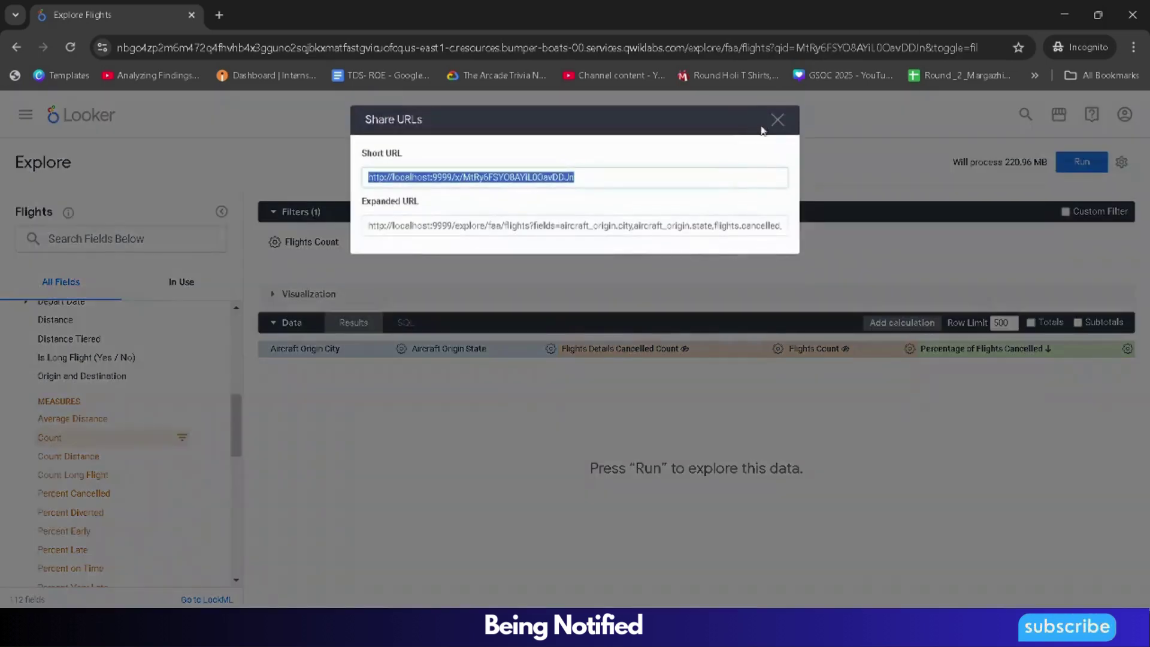
left_click(776, 121)
left_click(330, 294)
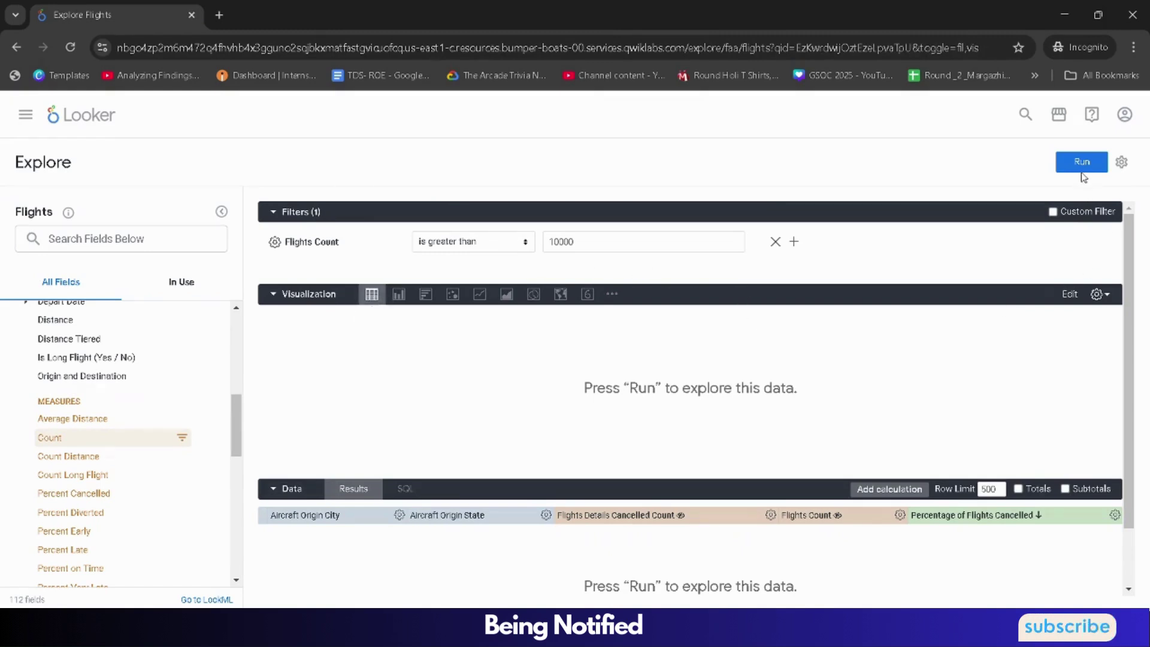
left_click(1082, 162)
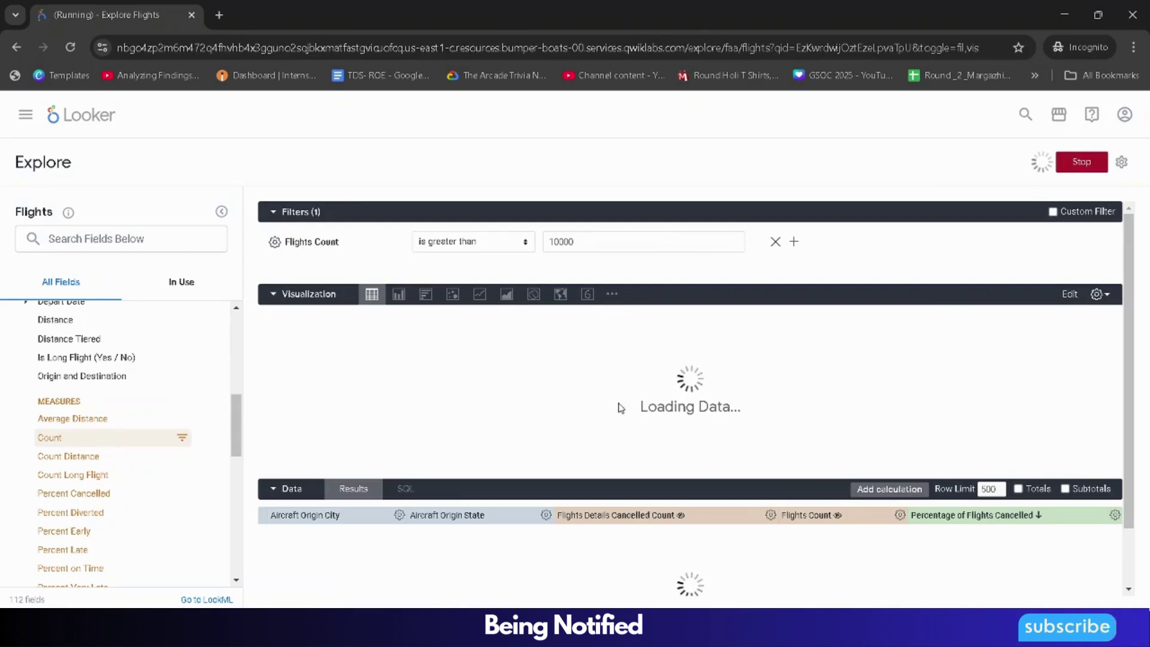
Save the query as a Look titled States and Cities with Highest Percentage of Cancellations: Flights over 10,000, copying the title from the GitHub notes.
left_click(1120, 163)
left_click(835, 272)
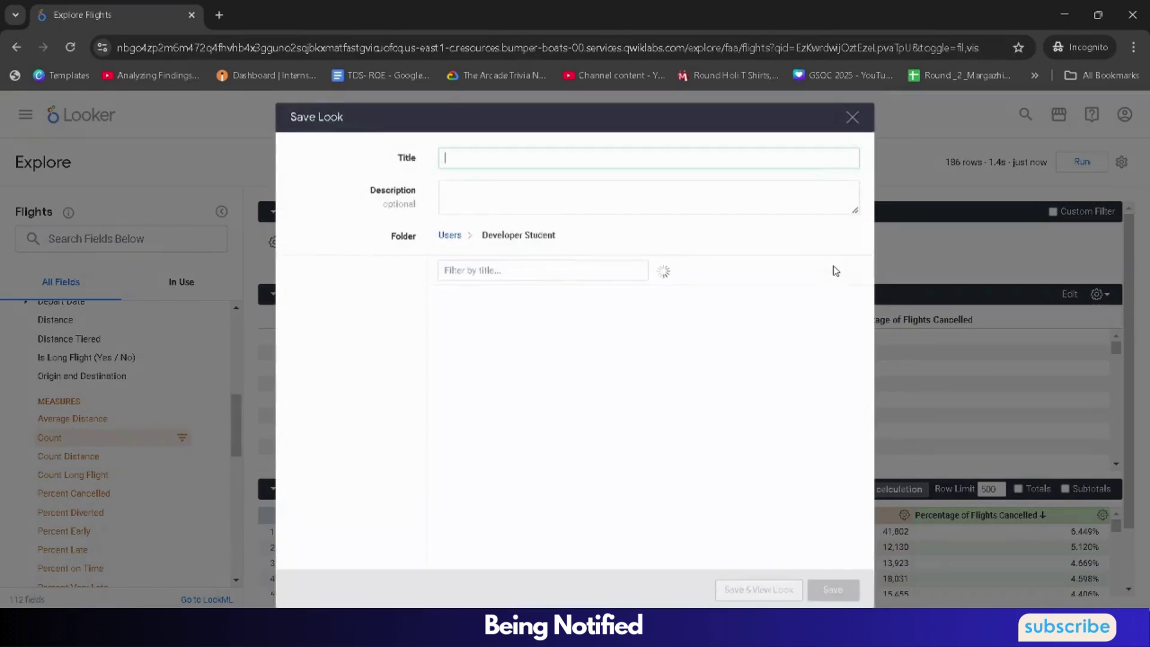
left_click(721, 568)
left_click(624, 317)
left_click_drag(640, 400, 203, 411)
key("ctrl+c")
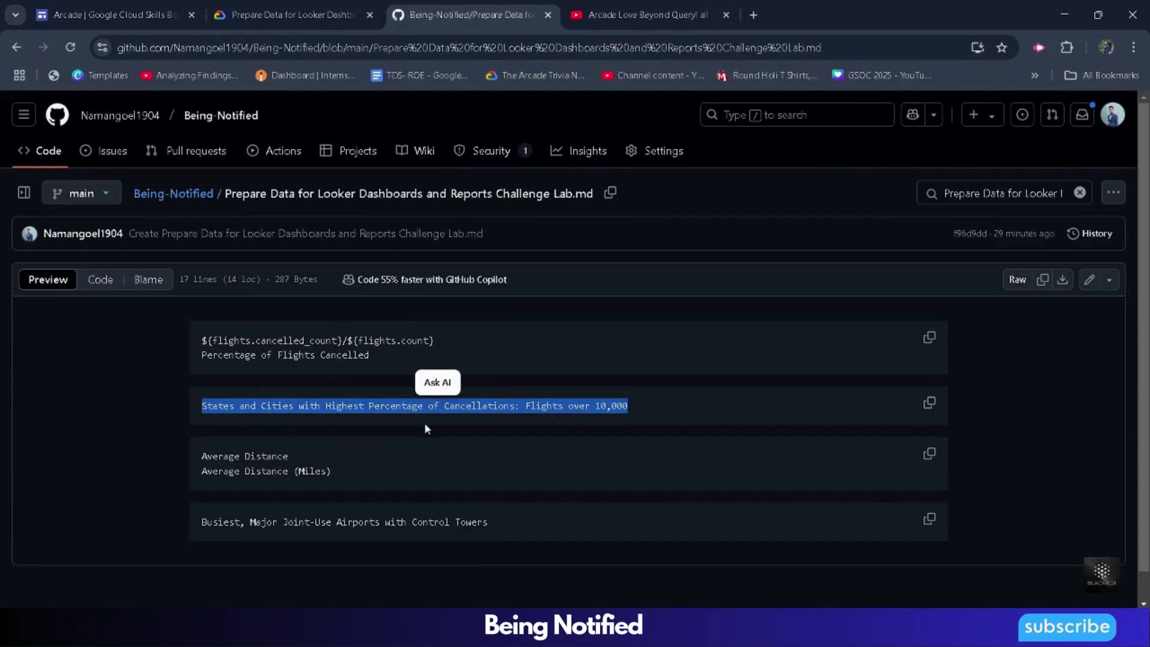
left_click(772, 527)
key("ctrl+v")
left_click(826, 590)
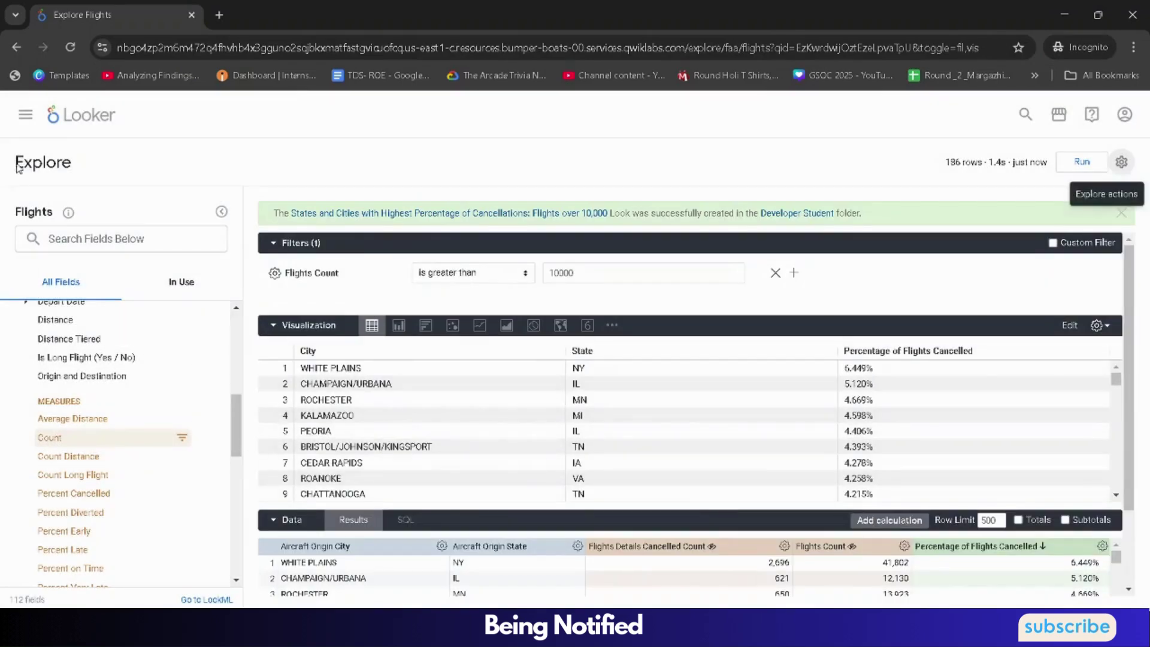
Start a fresh Flights Explore, dismiss the Share URLs dialog and add the Origin and Destination dimension.
left_click(25, 115)
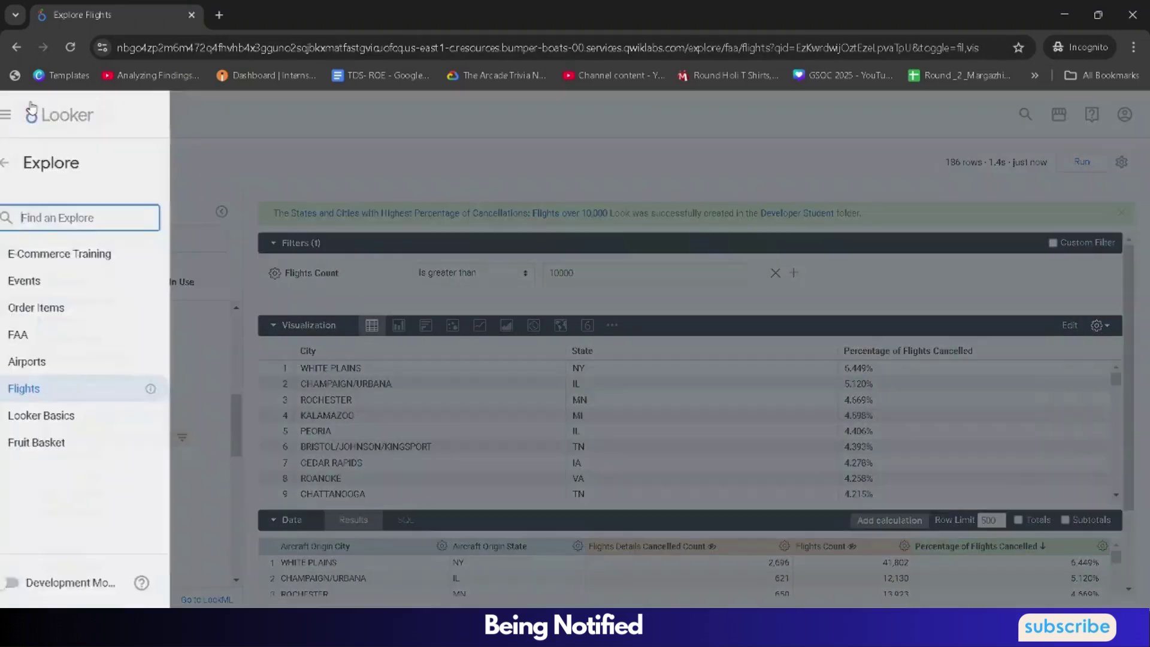
left_click(113, 386)
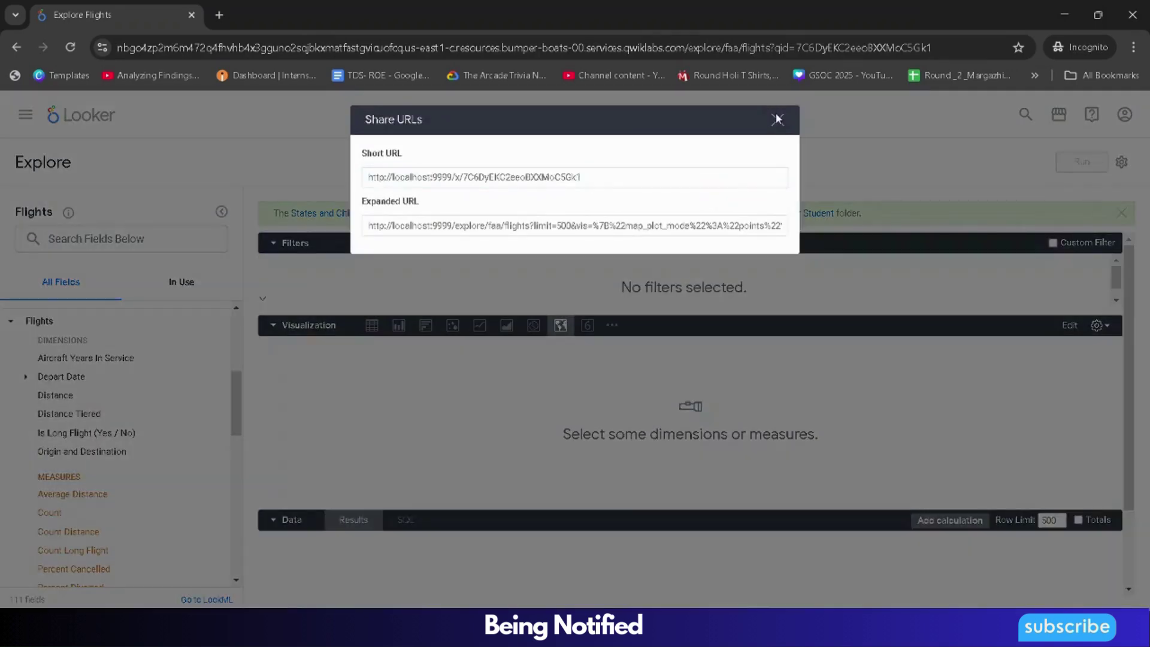
left_click(777, 121)
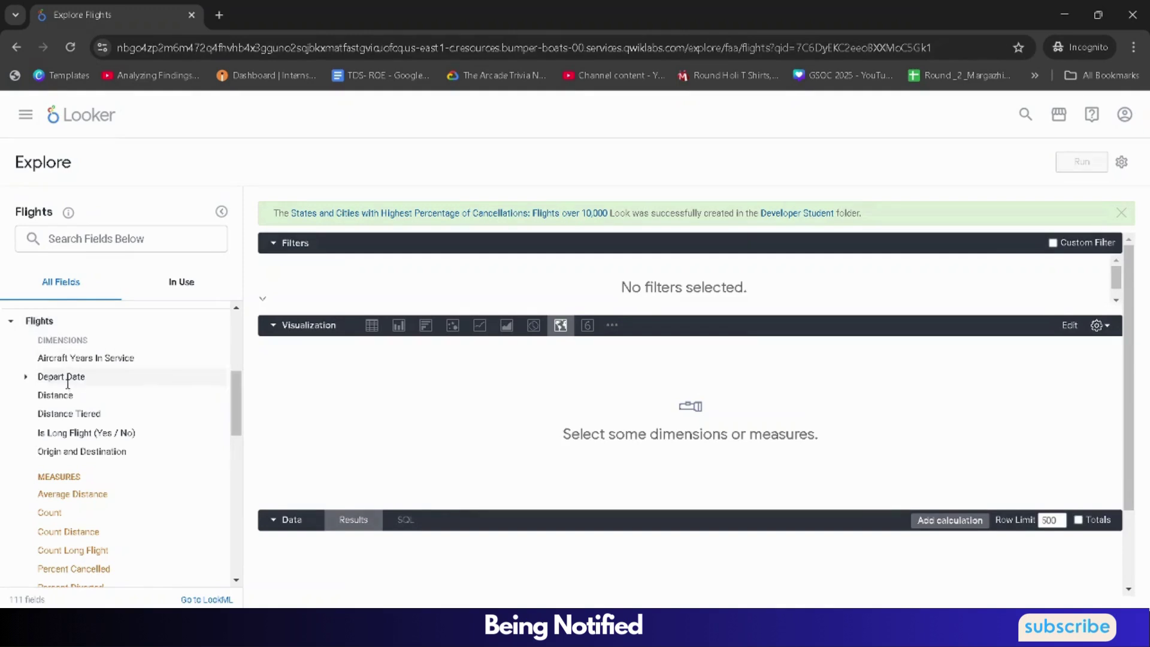
left_click(82, 453)
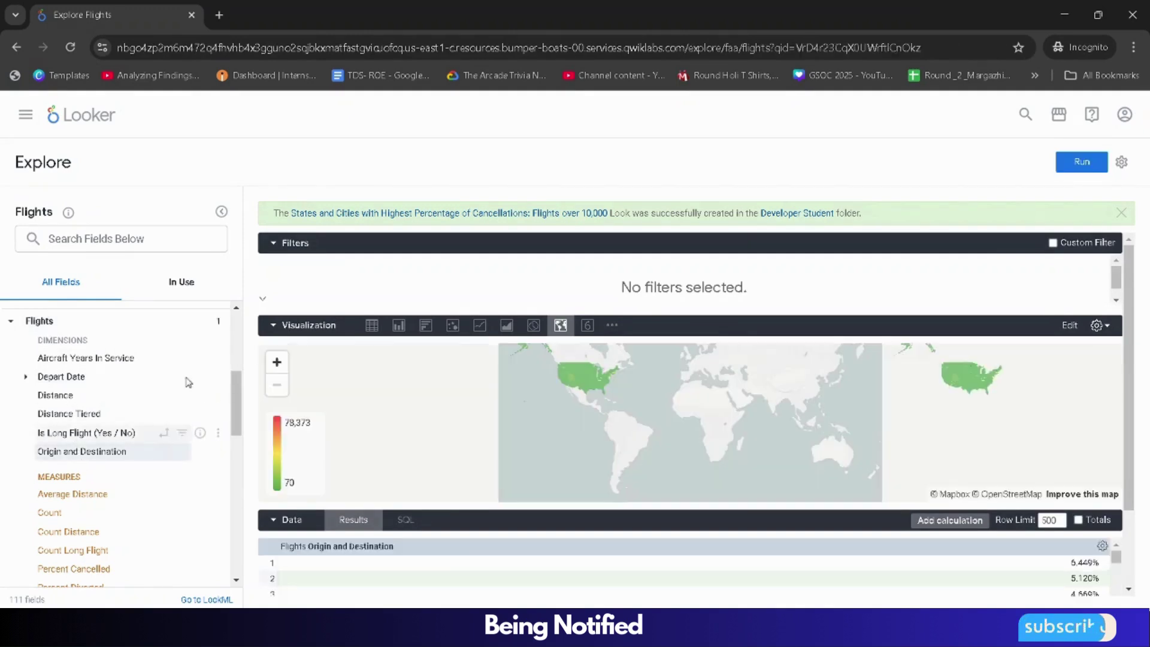
Create a custom measure on the Flights Average Distance field, copying the field name from the GitHub notes page.
scroll(31, 407, "up", 5)
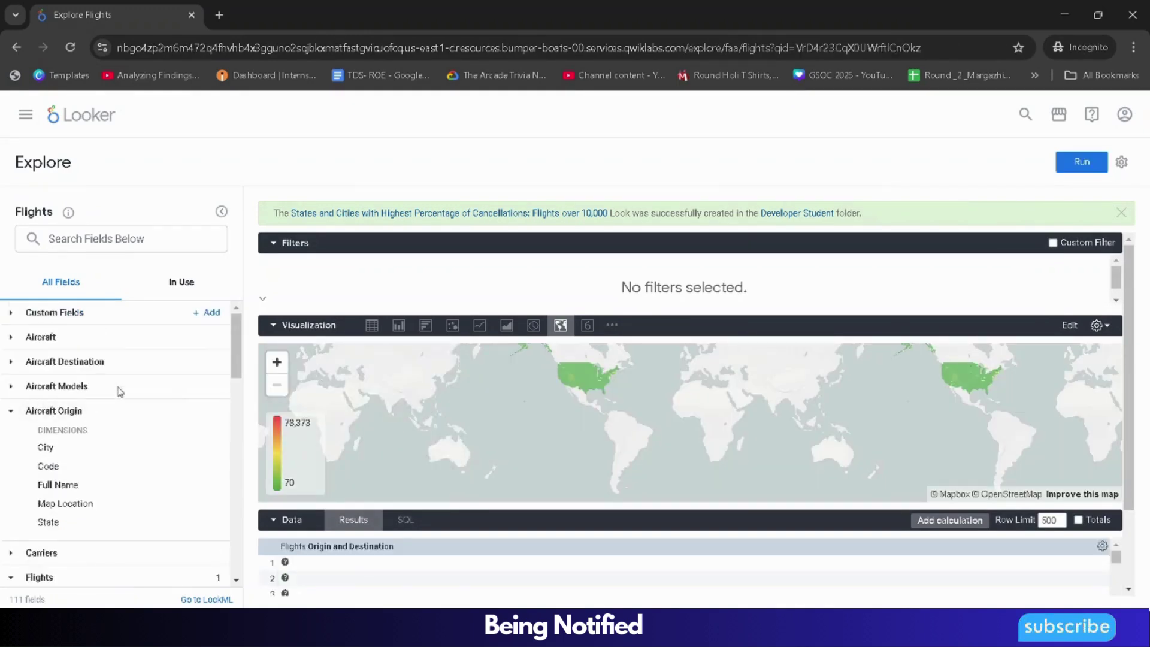
left_click(207, 312)
left_click(258, 377)
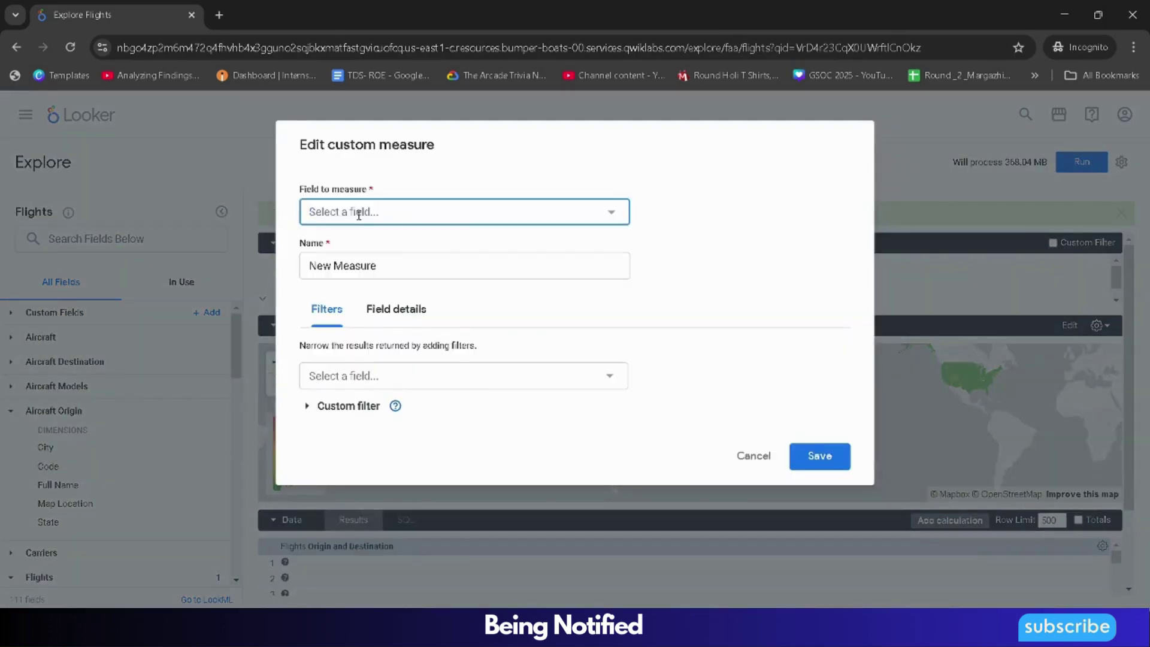
triple_click(310, 193)
mouse_move(701, 635)
left_click(731, 572)
left_click_drag(384, 465, 289, 456)
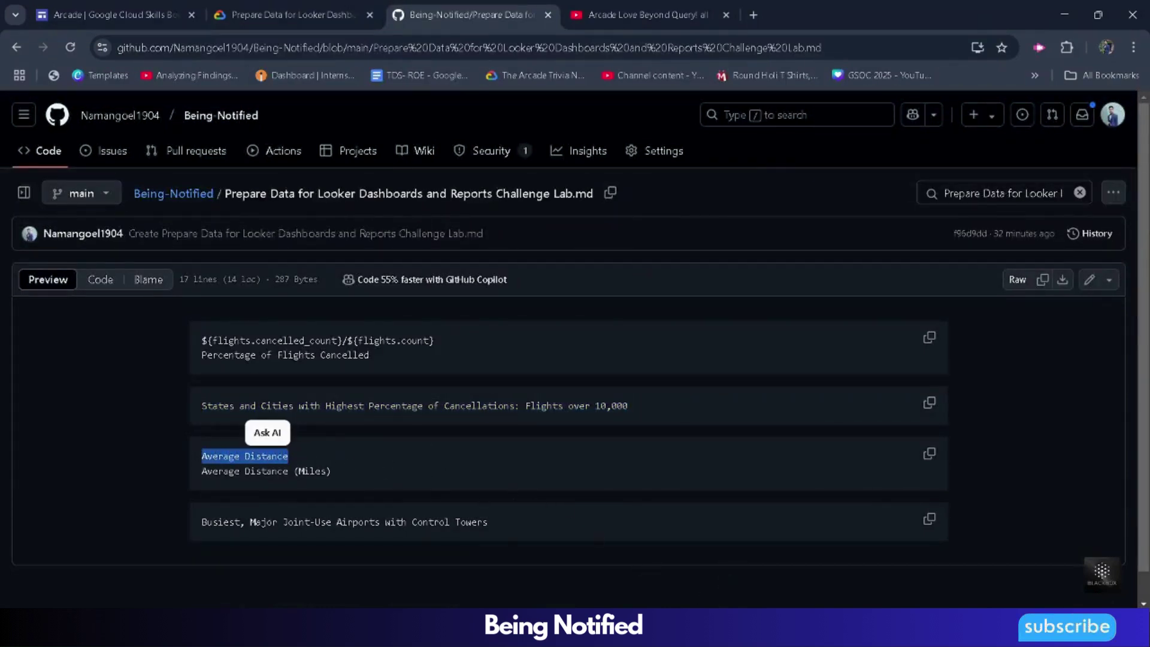
key("ctrl+c")
key("alt+Tab")
left_click(368, 213)
key("ctrl+v")
left_click(380, 277)
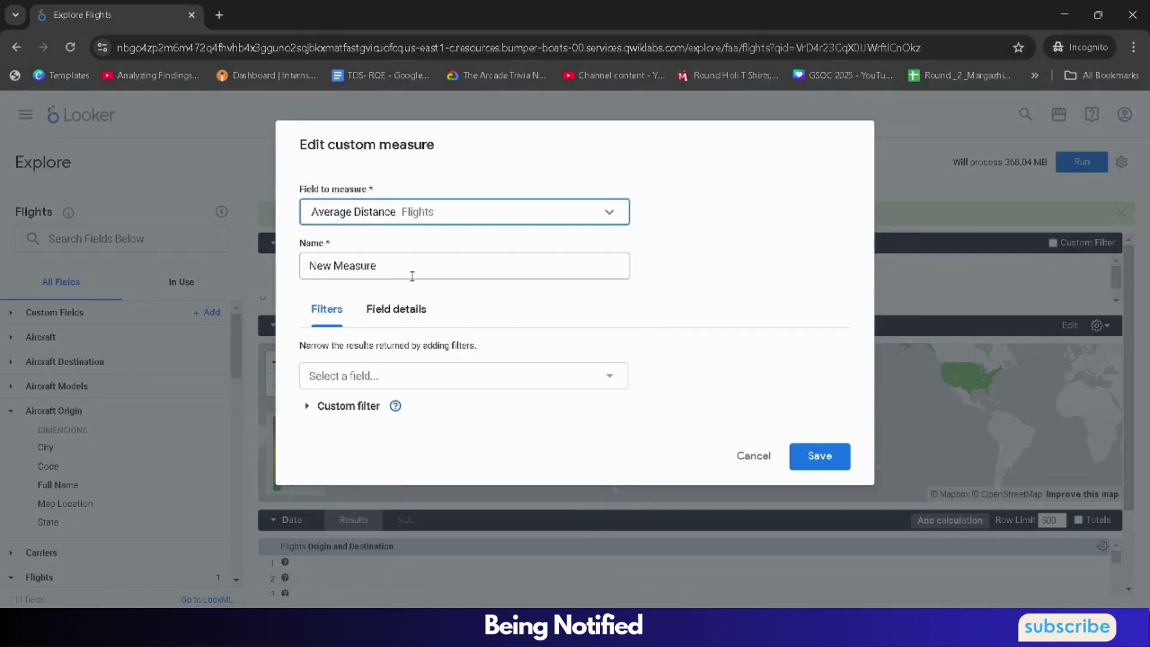
Name the custom measure Average Distance (Miles), copying the name from the GitHub notes page.
left_click(694, 539)
left_click_drag(331, 472, 194, 478)
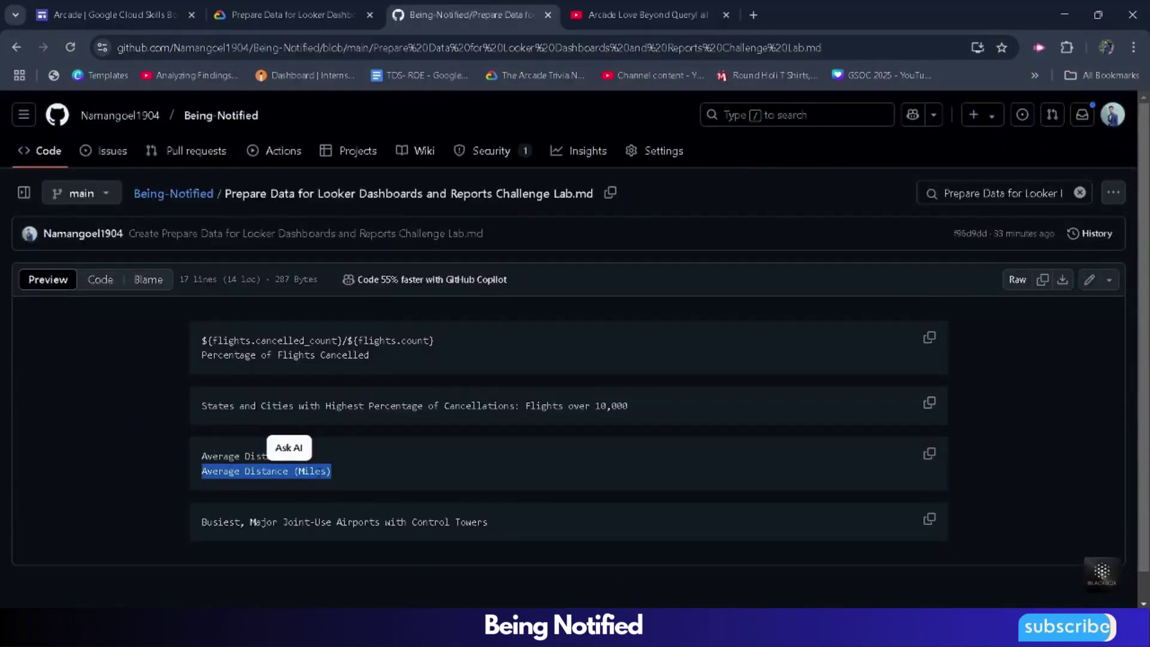
left_click(857, 540)
left_click(411, 266)
key("ctrl+a")
key("BackSpace")
key("ctrl+v")
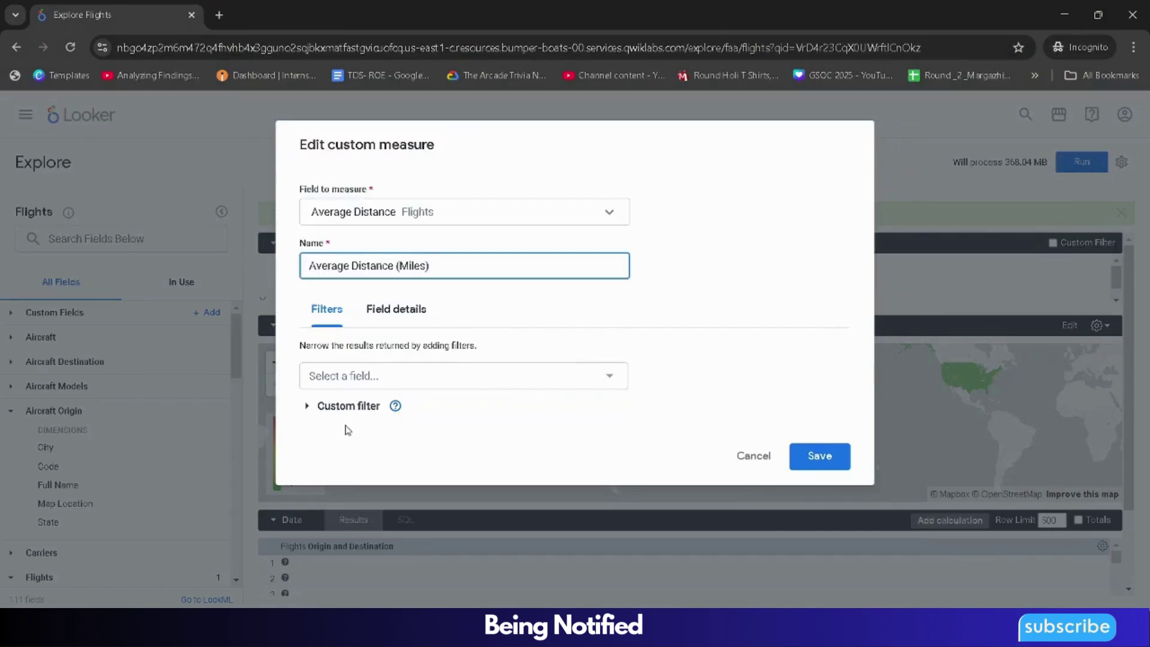
Check the GitHub notes for filter details and save the custom measure without adding any filter.
left_click(385, 376)
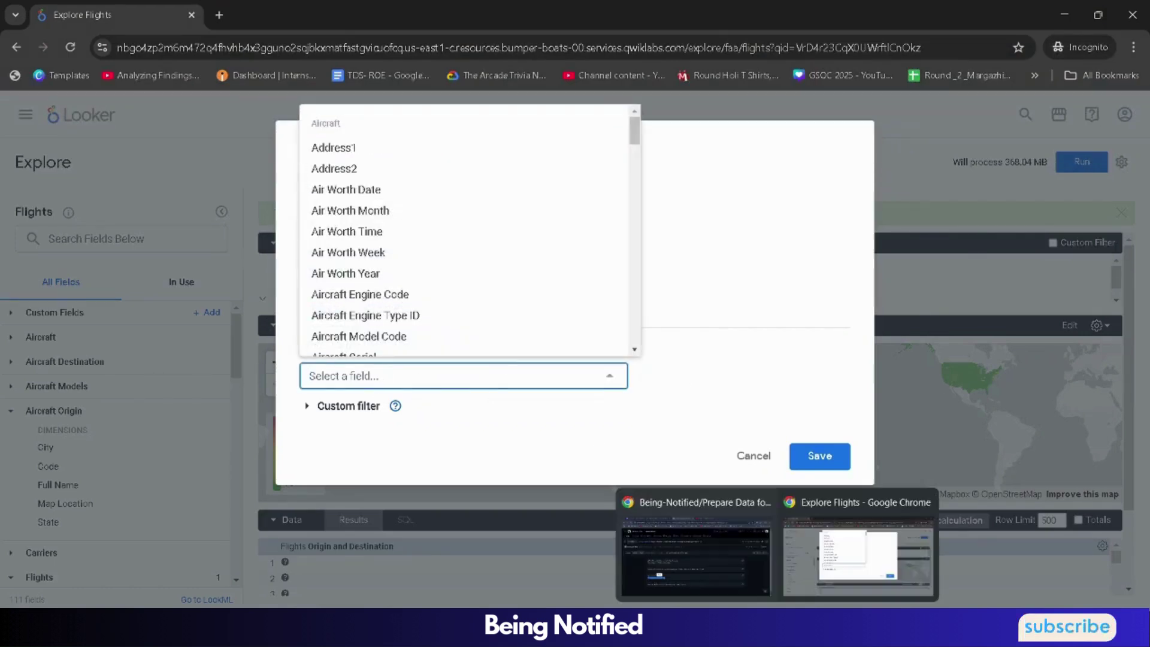
left_click(726, 574)
mouse_move(810, 629)
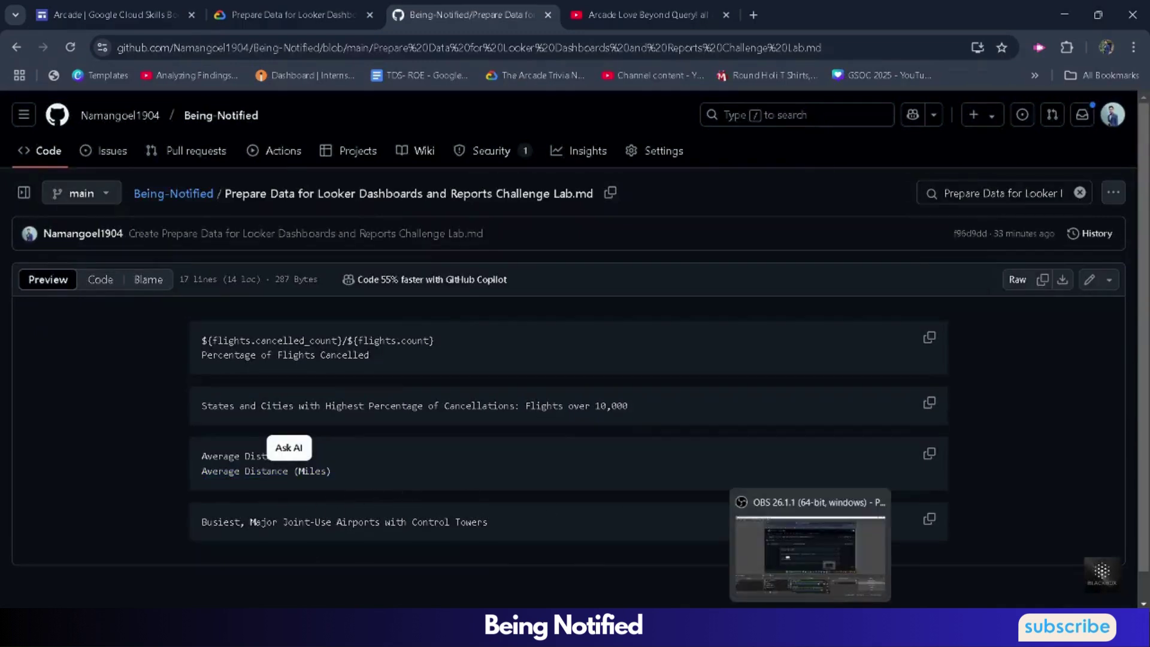
left_click(788, 588)
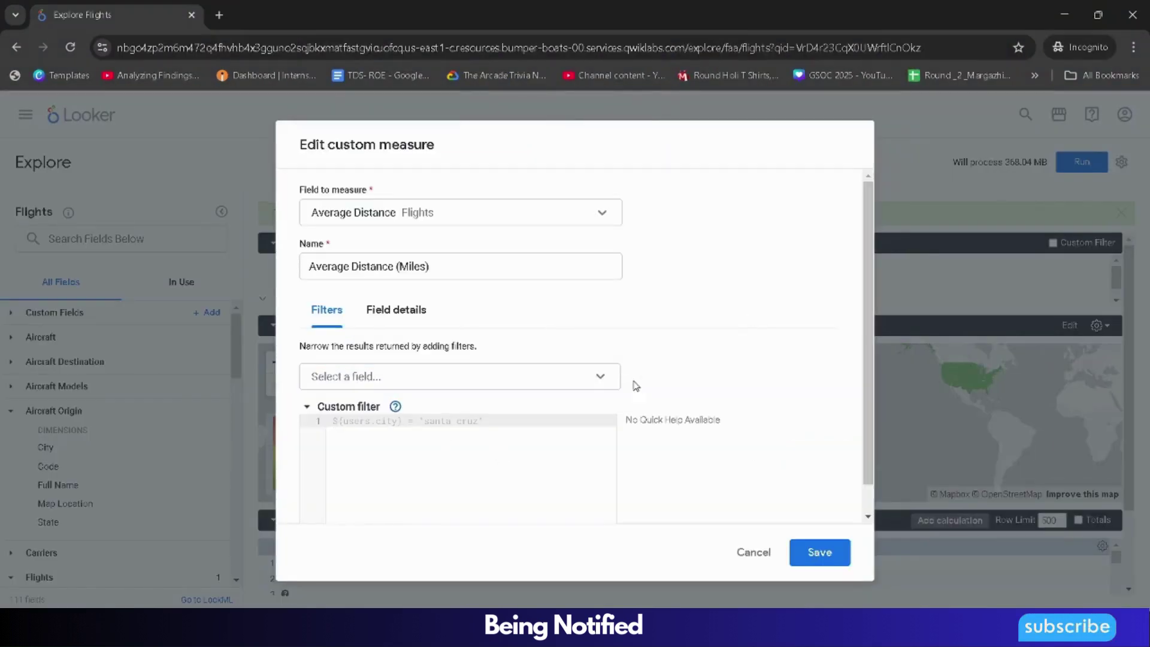
left_click(829, 550)
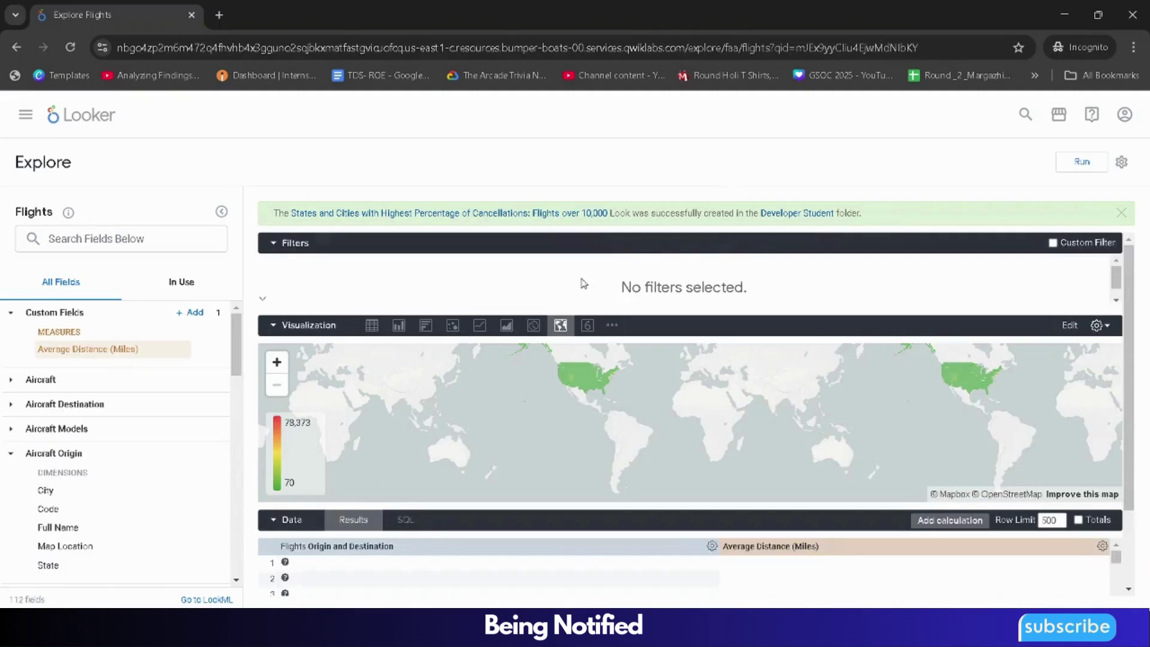
Filter Average Distance (Miles) to values greater than 0 and sort that column in ascending order.
left_click(810, 630)
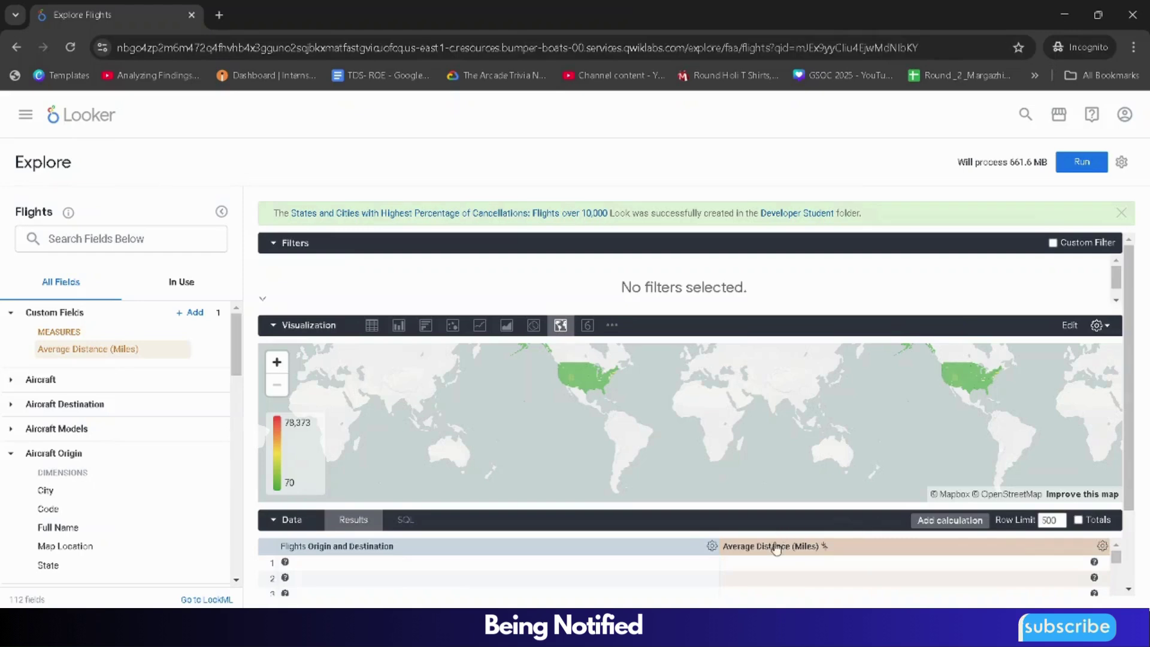
scroll(963, 550, "down", 2)
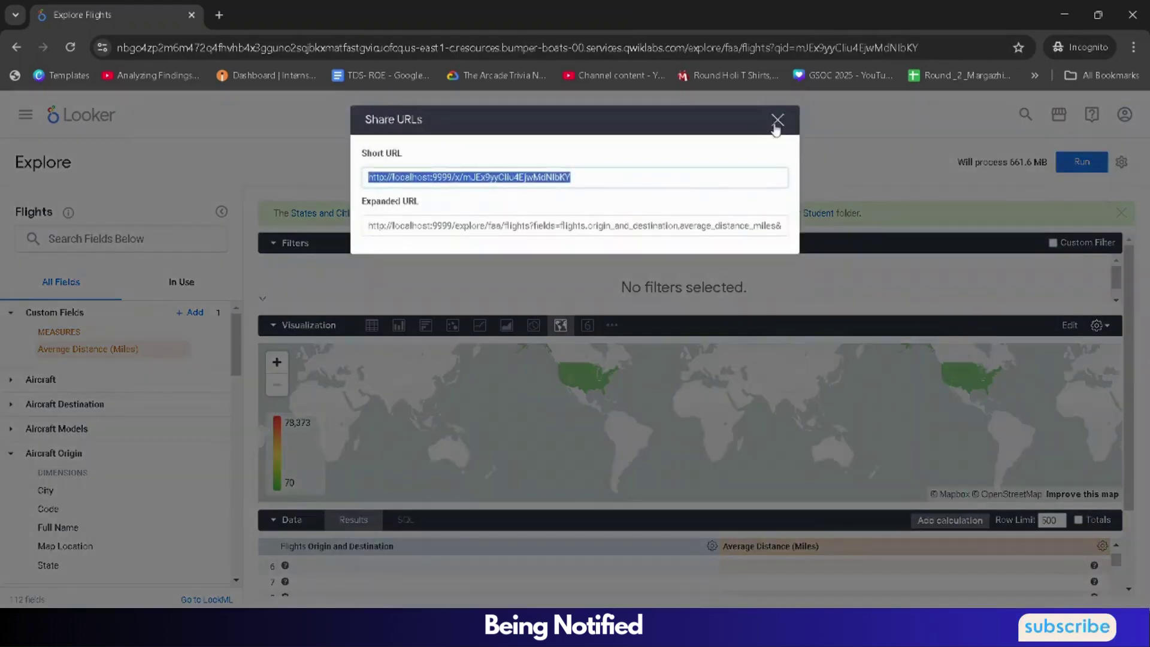
left_click(985, 448)
left_click(1102, 546)
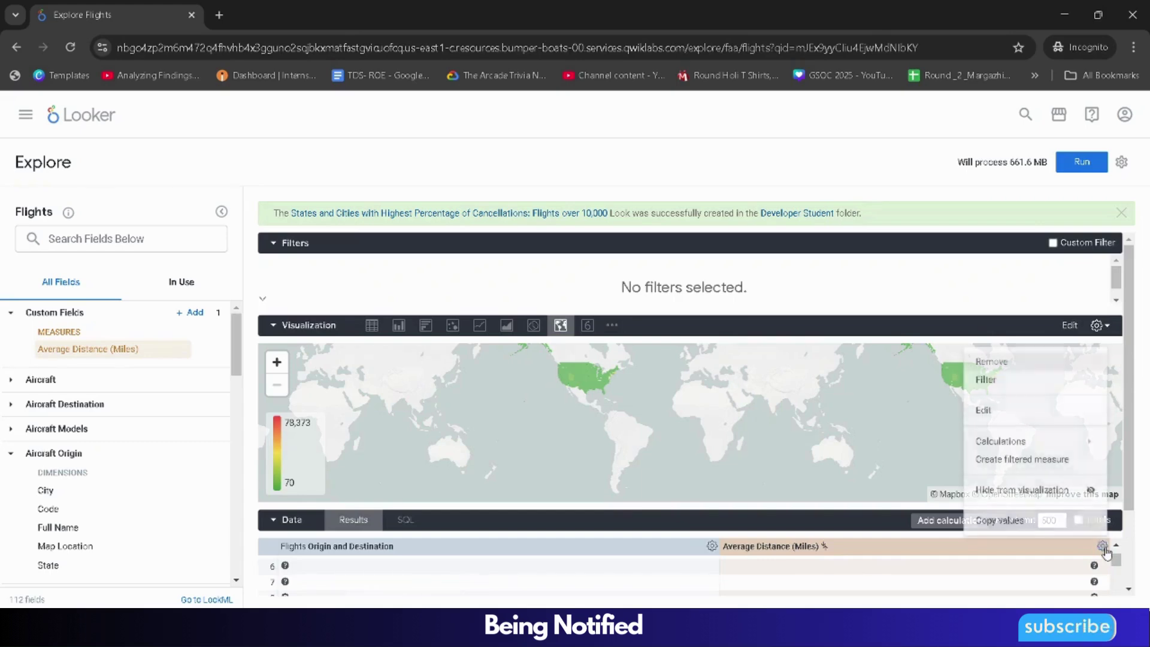
left_click(1004, 378)
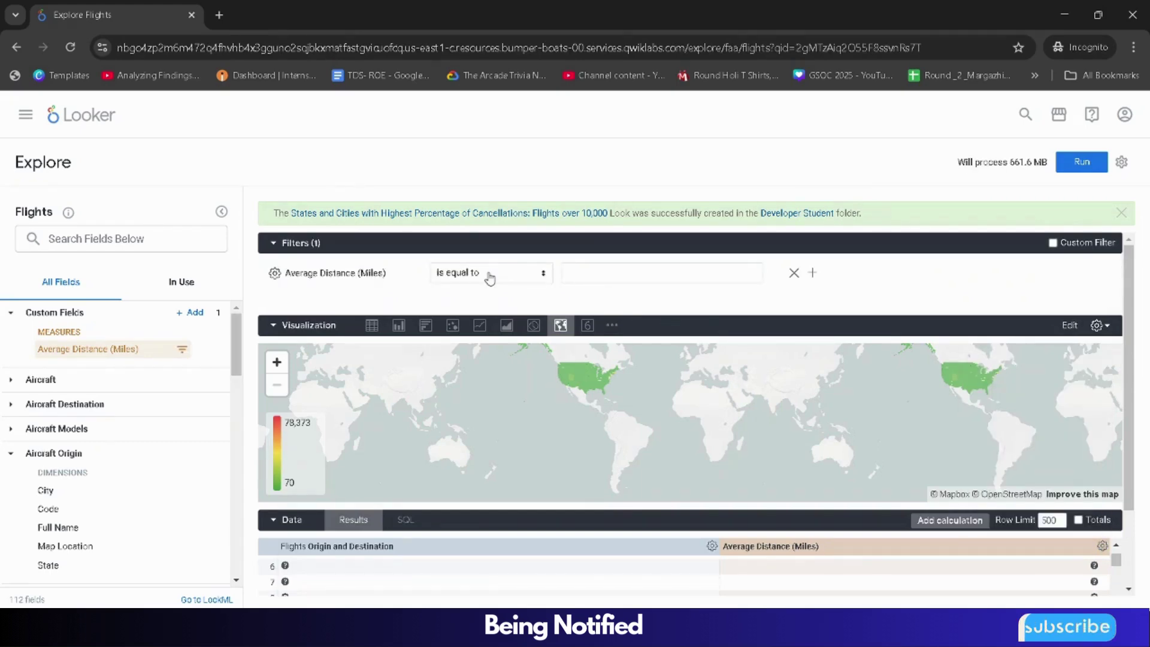
left_click(489, 274)
left_click(467, 290)
left_click(623, 275)
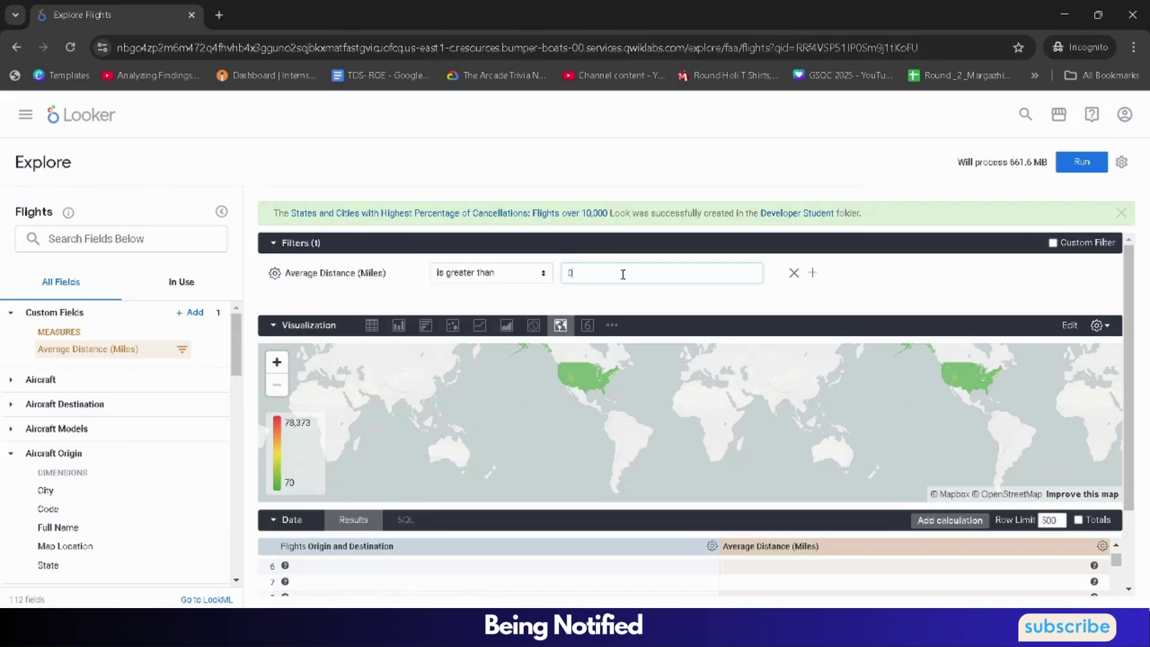
left_click(825, 550)
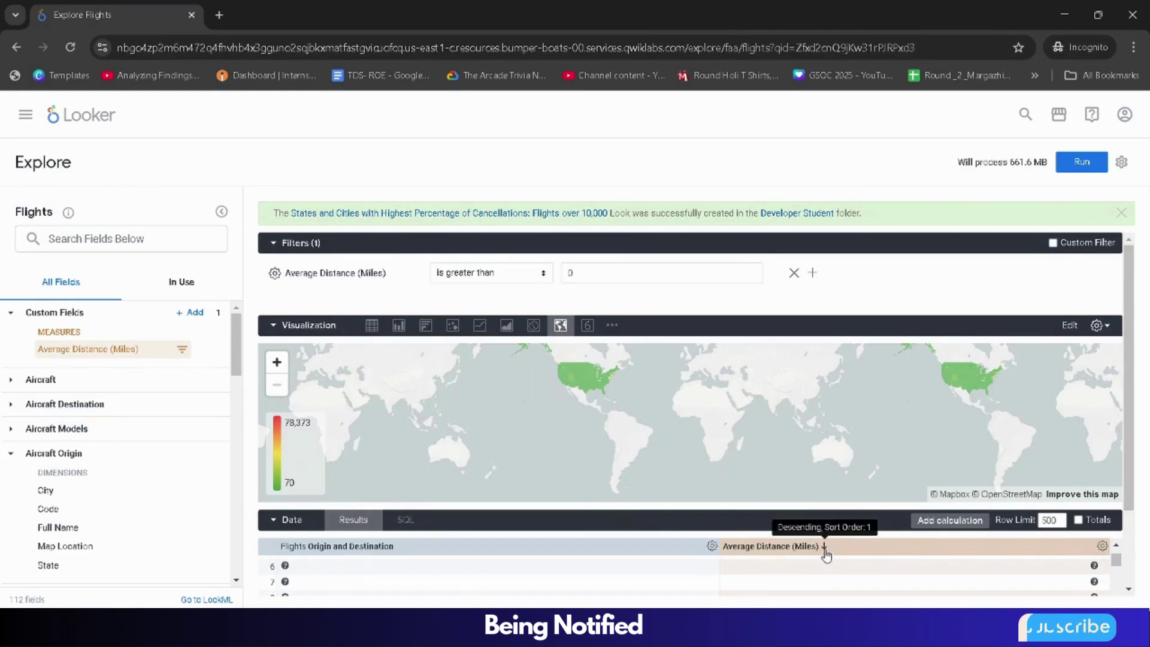
left_click(825, 549)
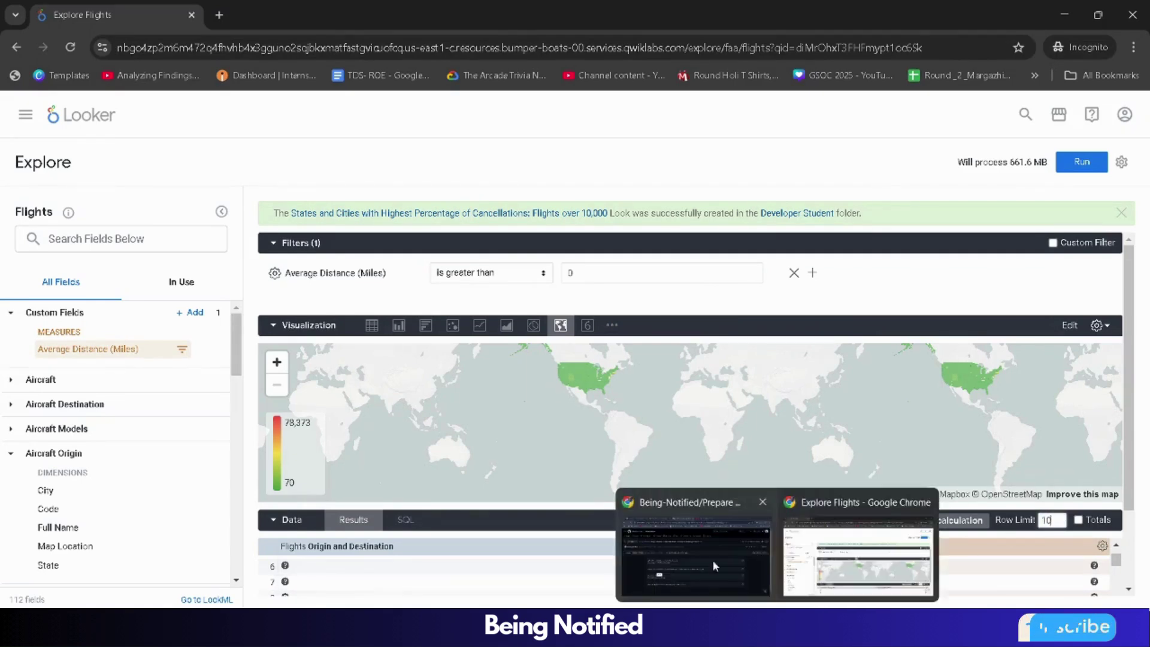
Look up the required row count for Look #4 in the lab instructions and set the row limit to 7.
left_click(695, 548)
key("ctrl+shift+Tab")
scroll(422, 466, "down", 2)
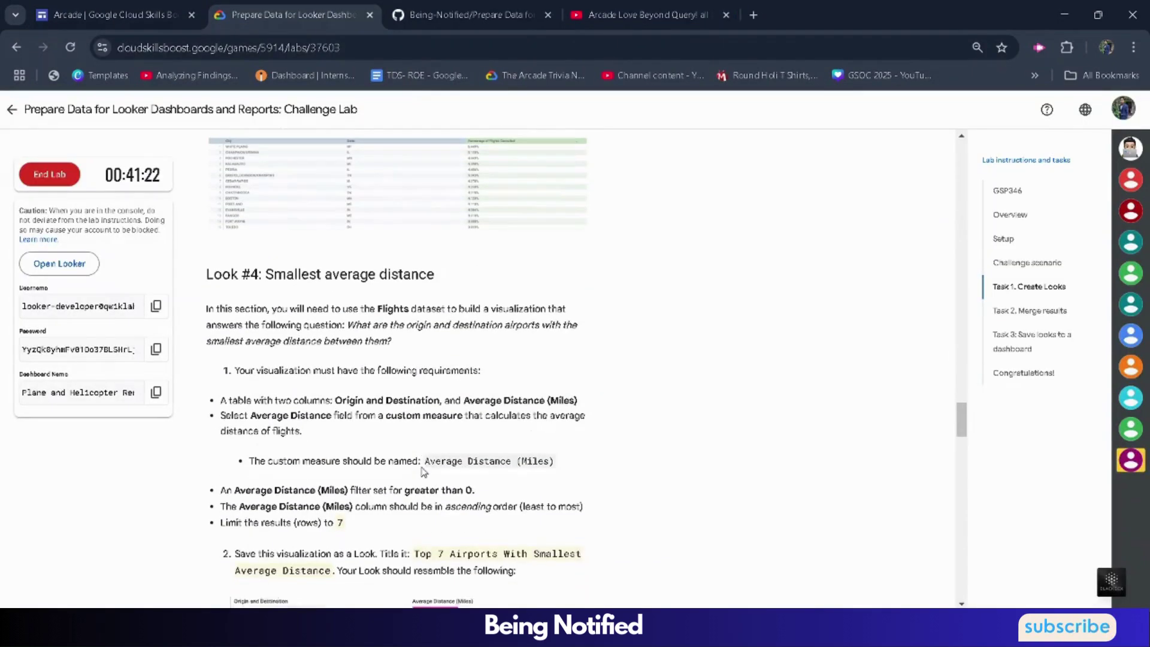
scroll(491, 472, "down", 1)
scroll(490, 471, "down", 1)
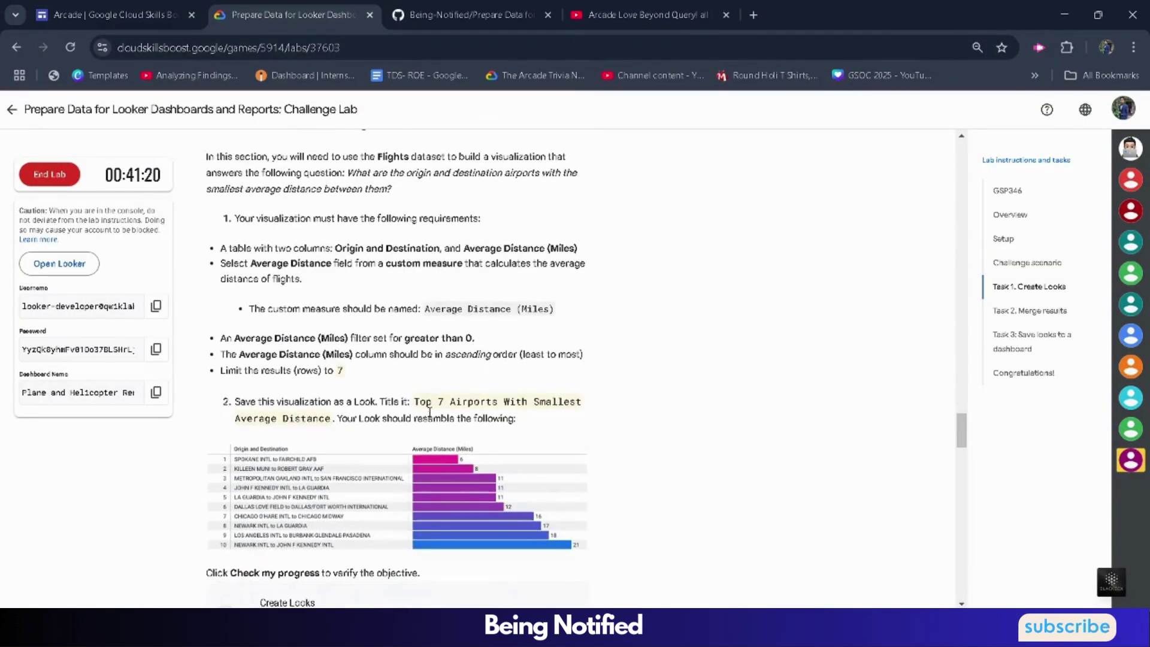
double_click(342, 372)
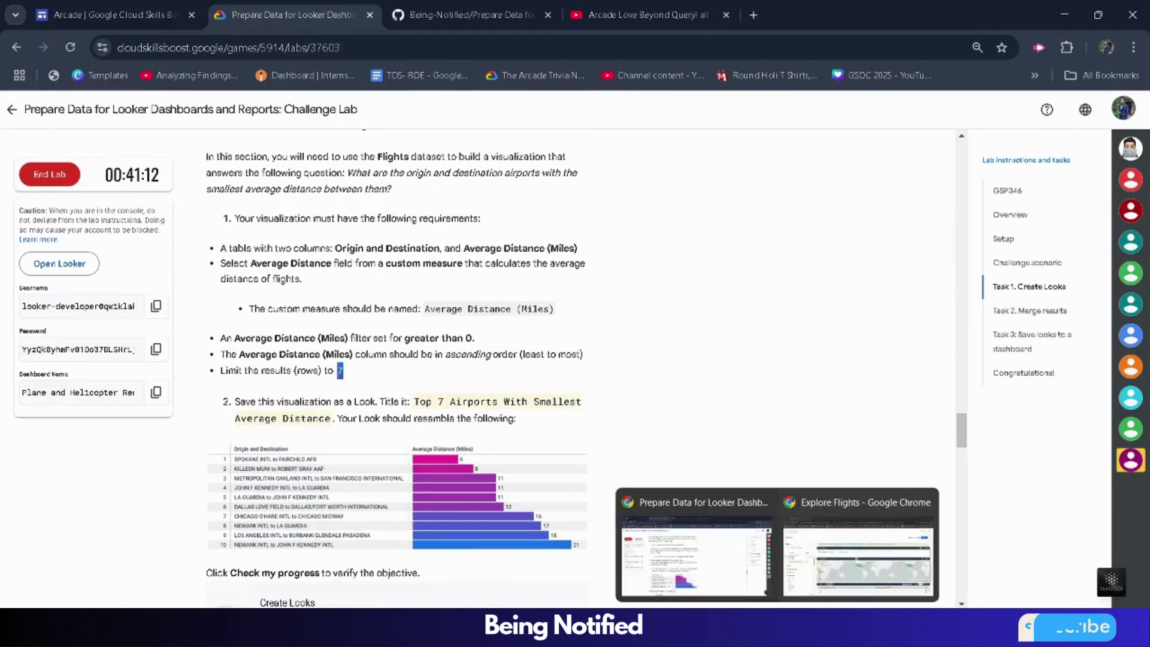
left_click(791, 521)
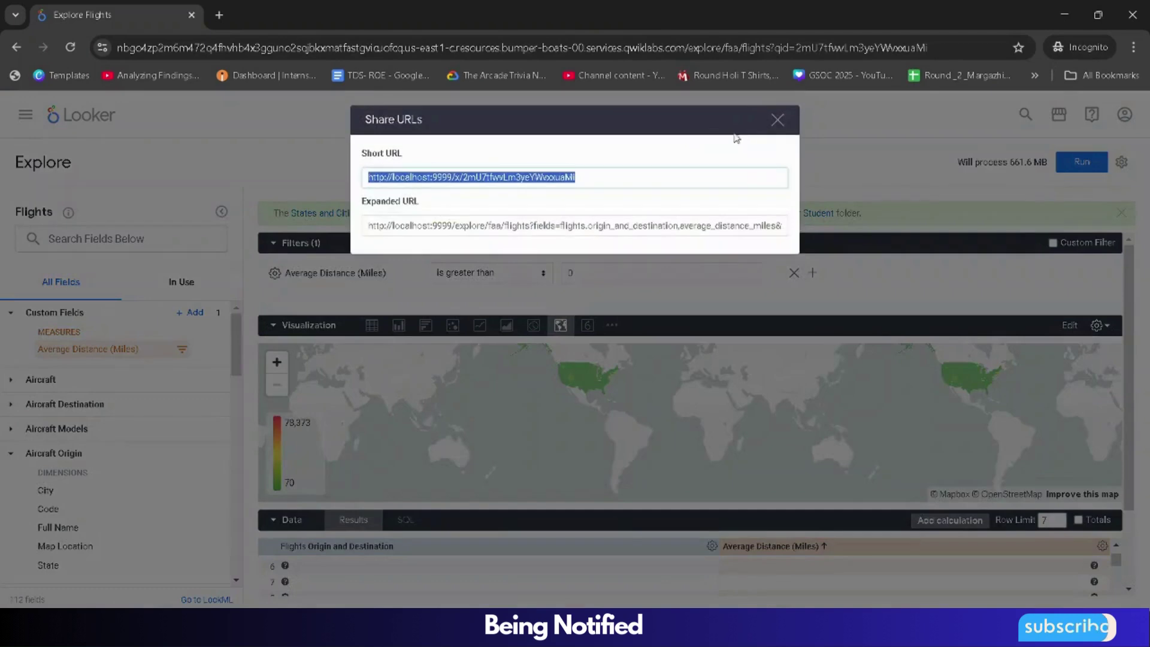
Dismiss the Share URLs dialog, run the query and display its results as a table.
left_click(776, 118)
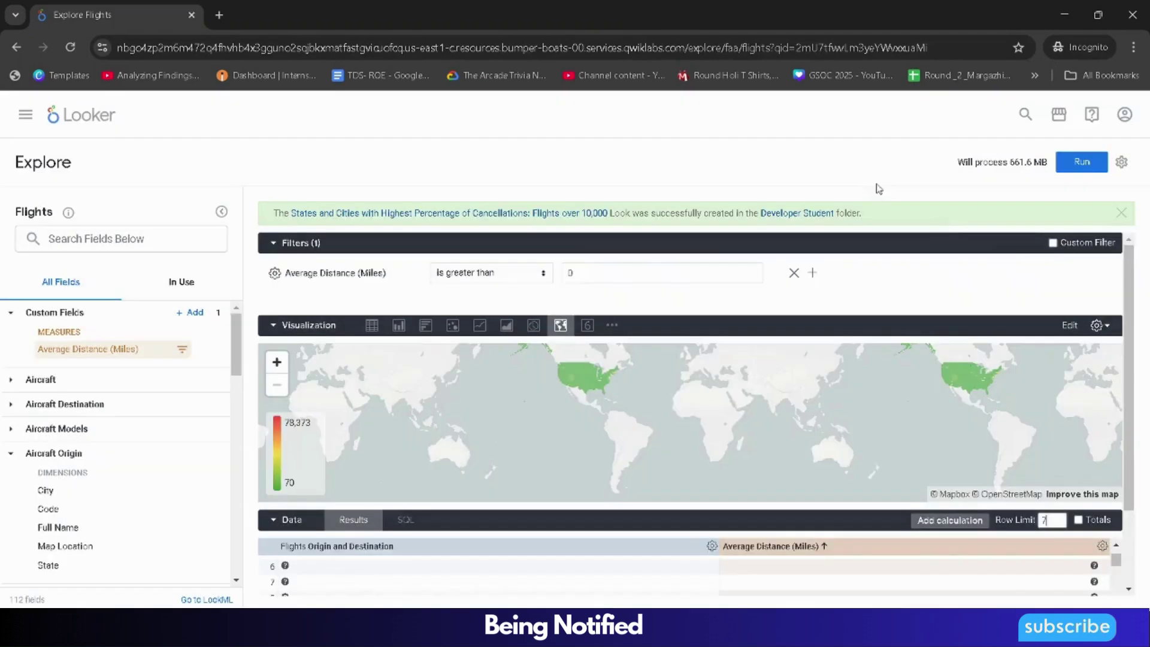
left_click(1079, 163)
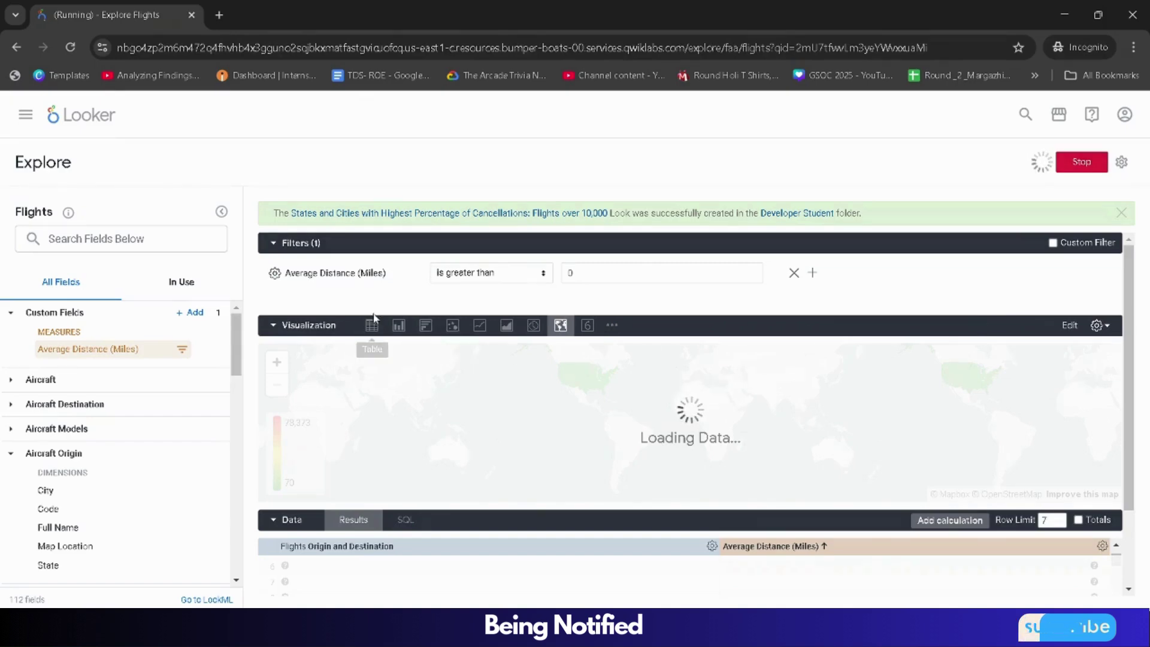
left_click(381, 329)
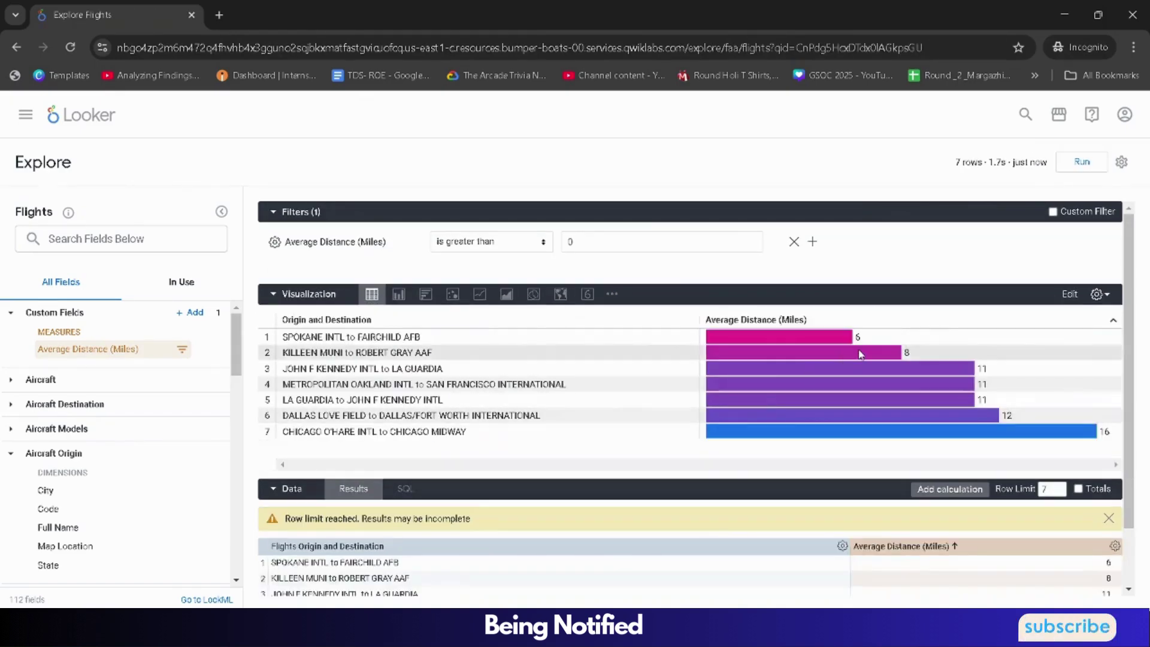
Save the visualization as a Look titled "Top 7 Airports With Smallest Average Distance", copying the title from the lab instructions.
left_click(1121, 163)
mouse_move(983, 200)
left_click(770, 260)
key("alt+Tab")
left_click_drag(416, 405, 336, 430)
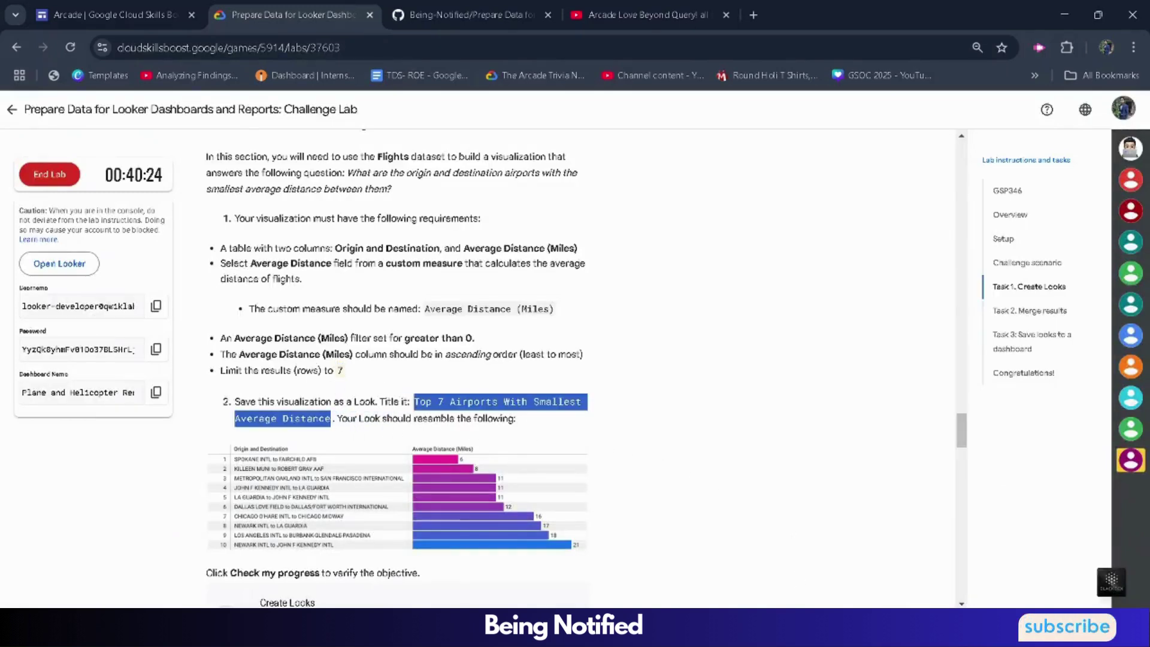
key("ctrl+c")
key("alt+Tab")
key("ctrl+v")
left_click(831, 593)
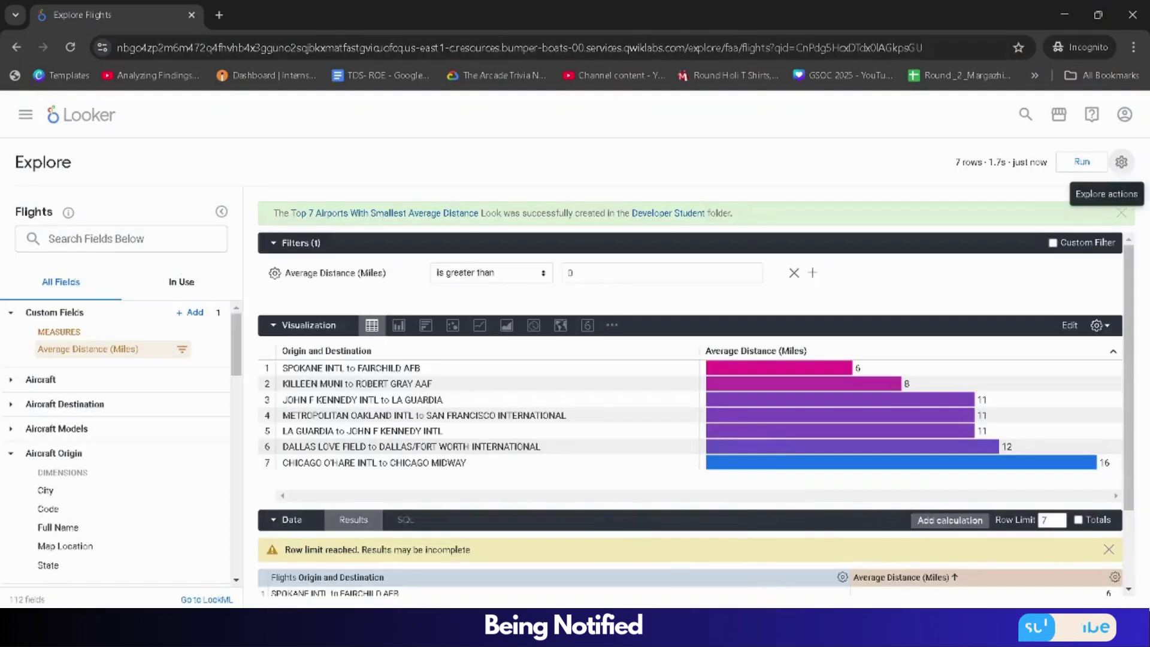
Check the lab progress for the Create Looks objective and read the Task 2 Merge results requirements.
key("alt+Tab")
scroll(460, 389, "down", 5)
left_click(324, 331)
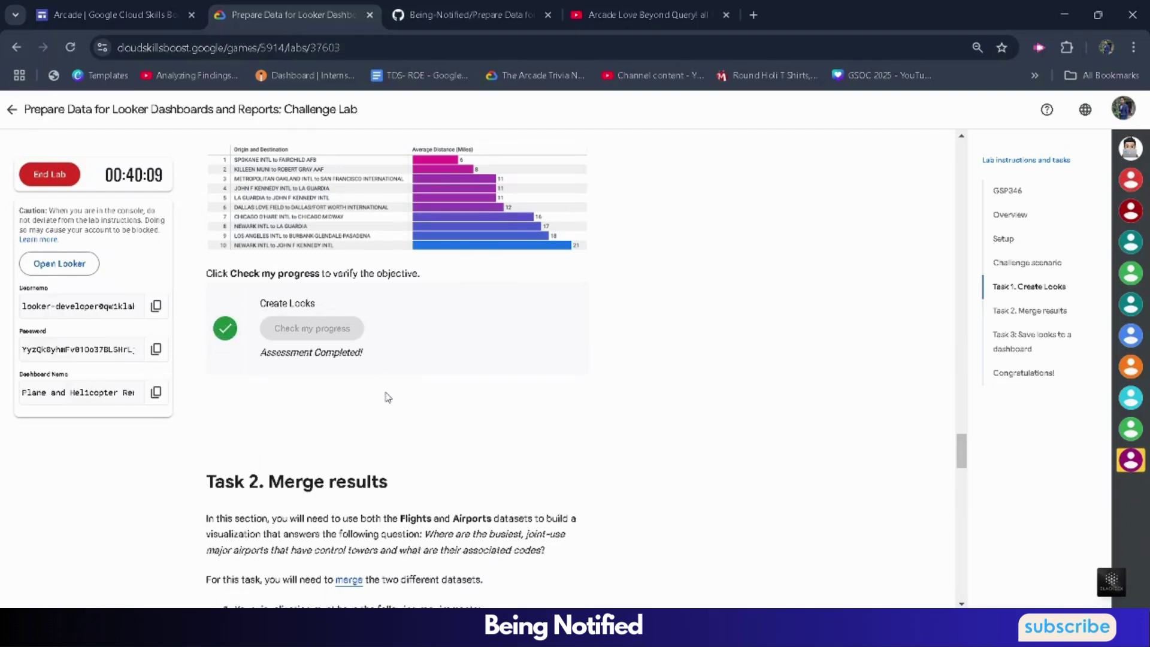
scroll(388, 396, "down", 5)
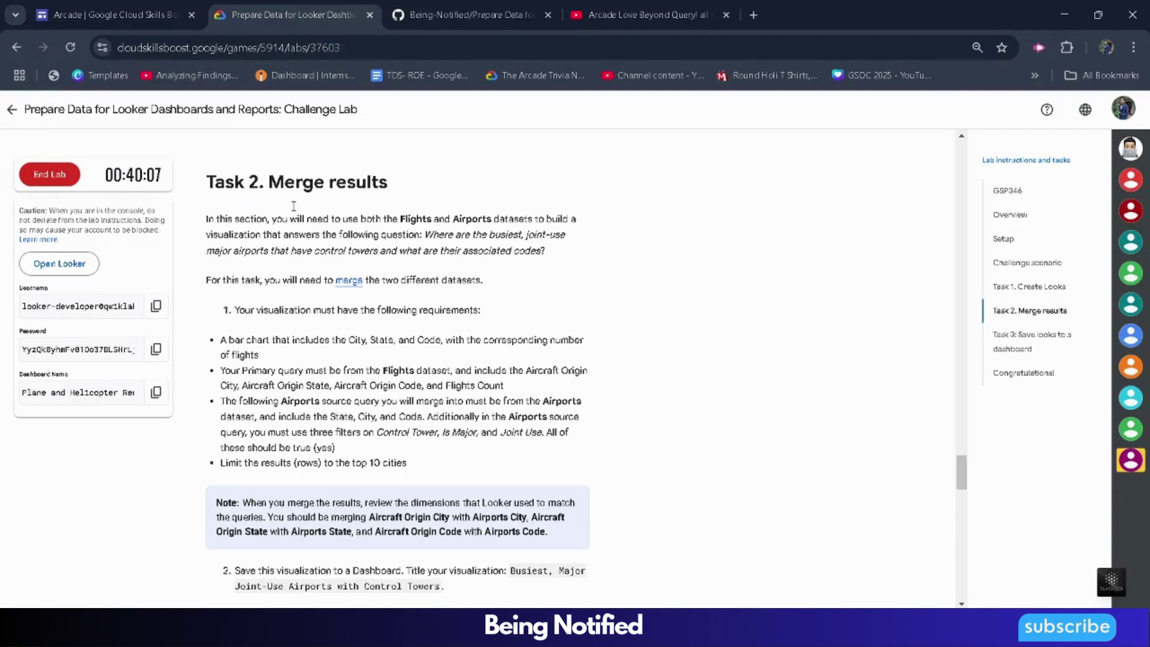
Return to Looker and open a fresh Flights Explore from the FAA model.
mouse_move(776, 629)
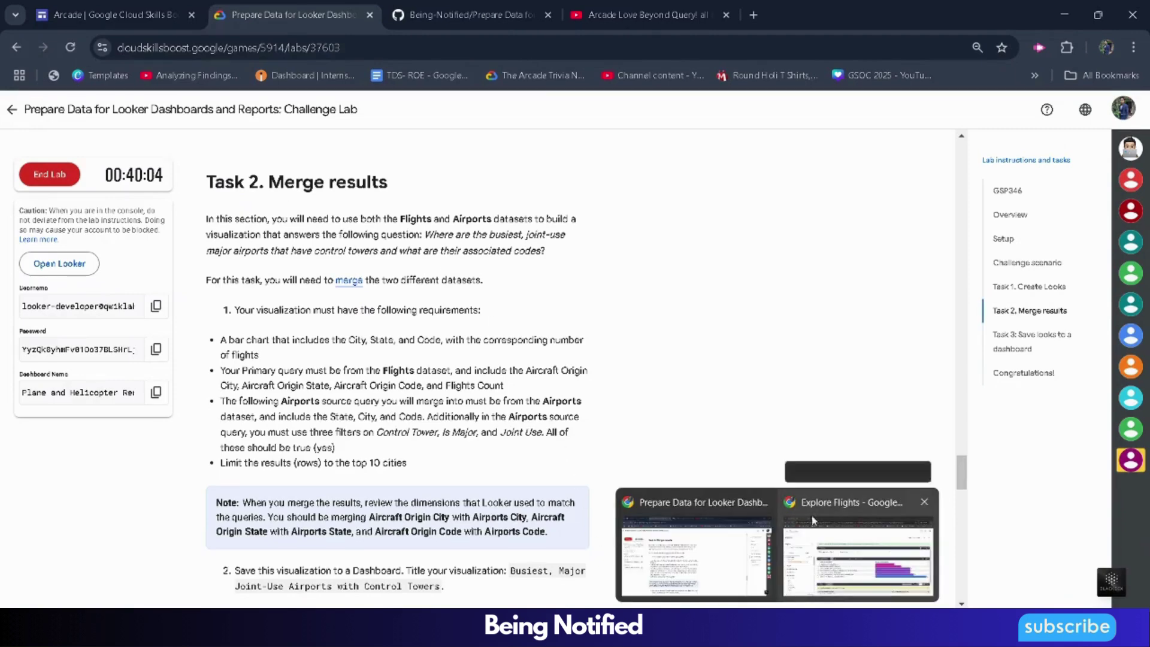
left_click(857, 554)
left_click(781, 122)
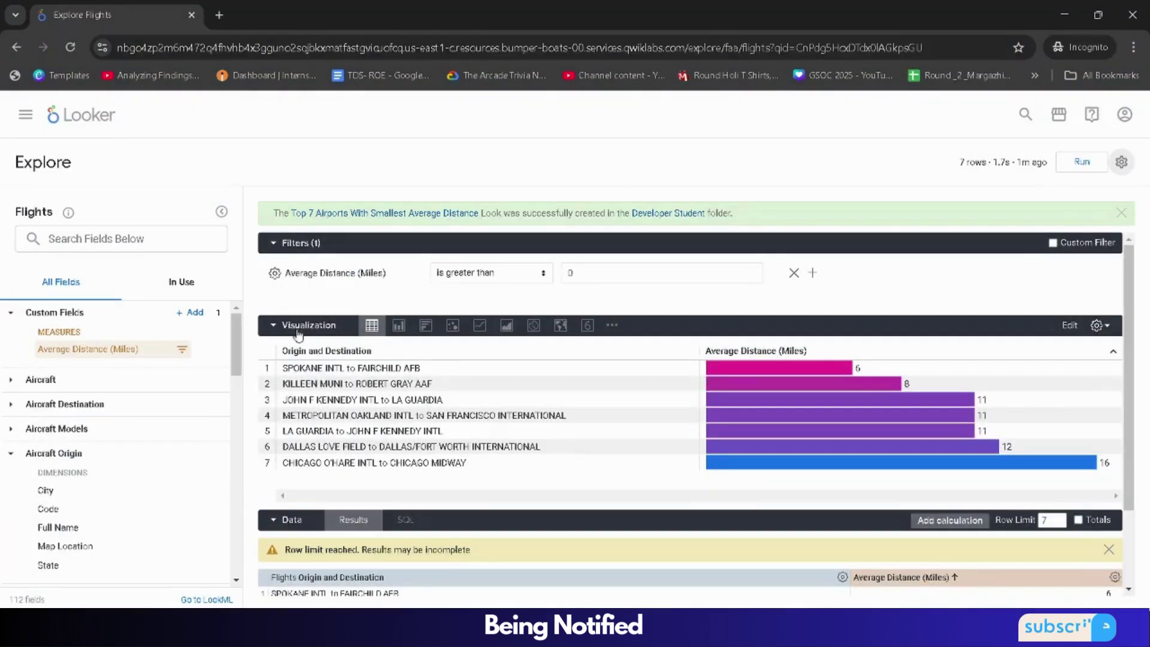
left_click(25, 113)
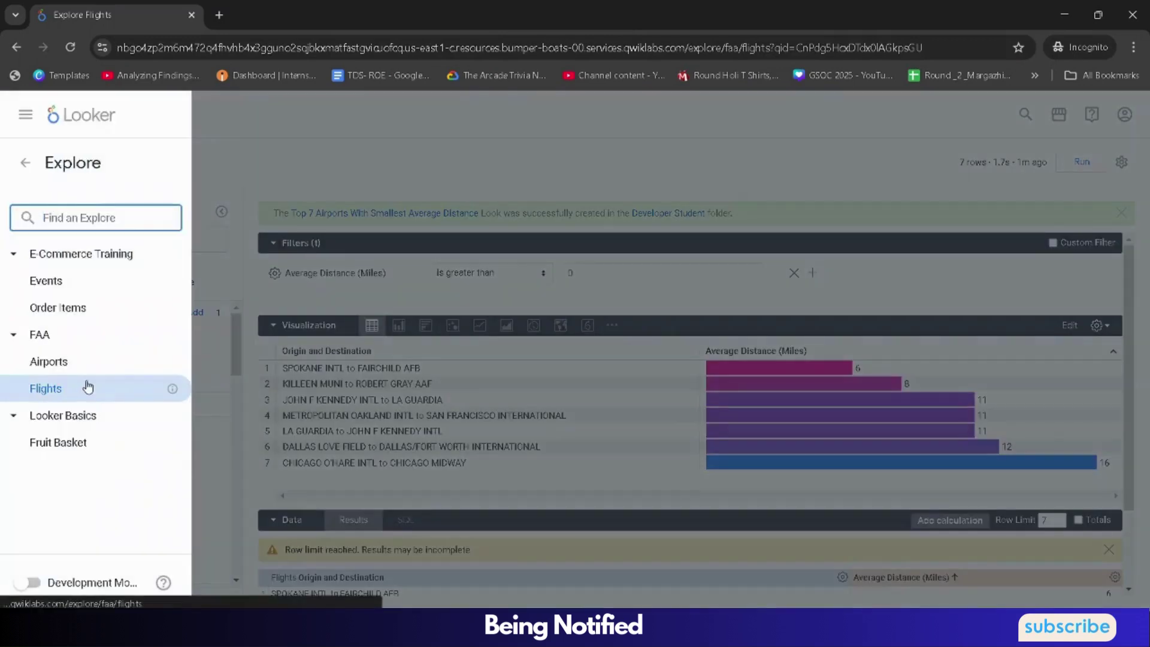
left_click(88, 384)
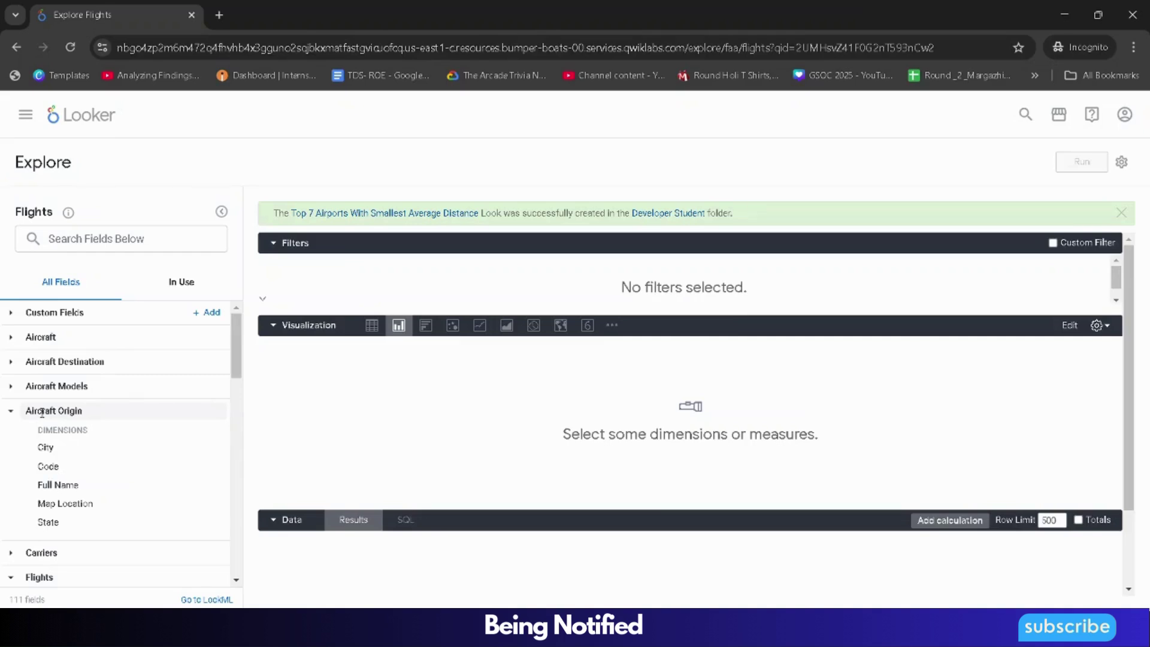
Add Aircraft Origin City, State and Code plus the Flights Count measure to the query.
left_click(45, 447)
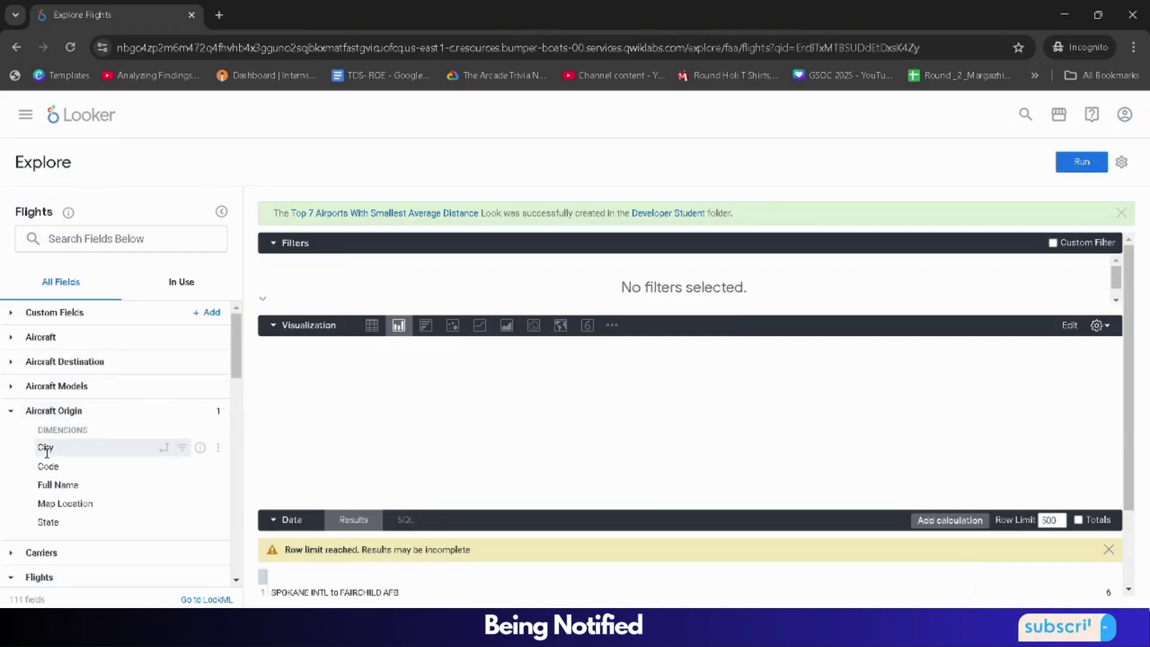
left_click(54, 520)
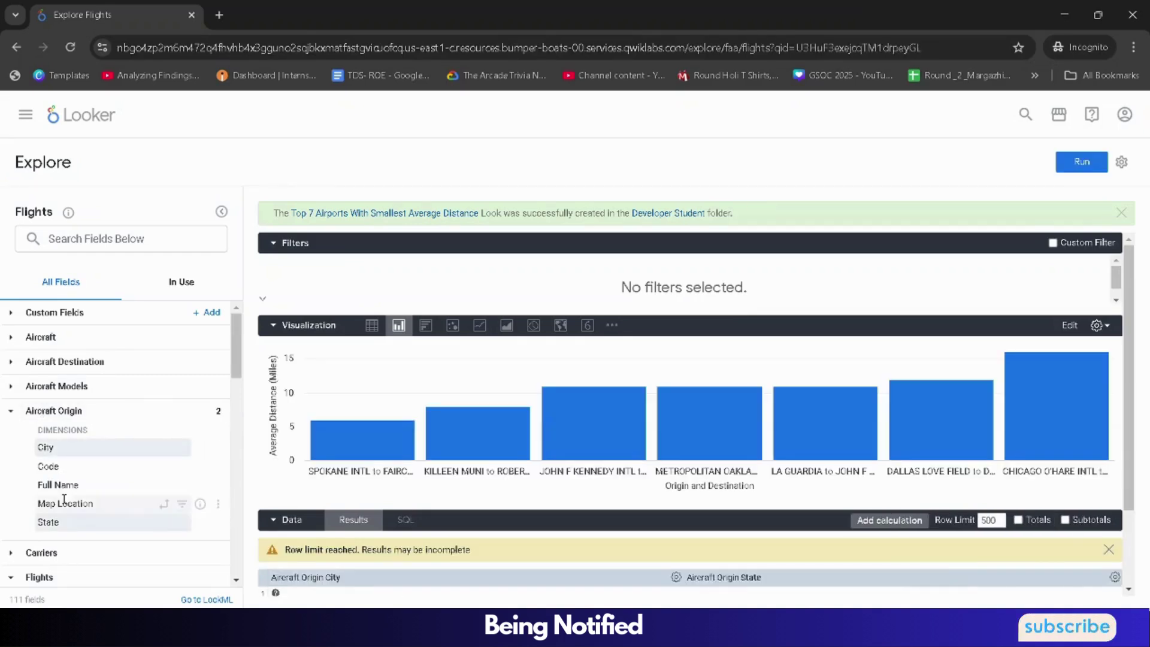
left_click(69, 467)
scroll(70, 471, "down", 4)
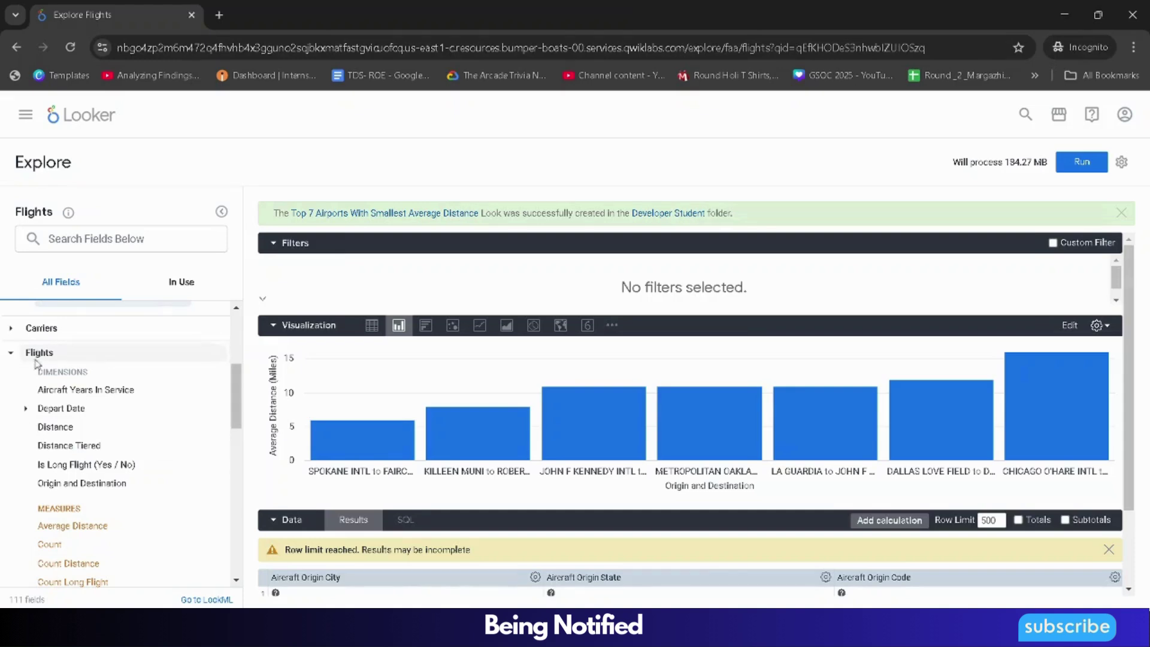
left_click(72, 546)
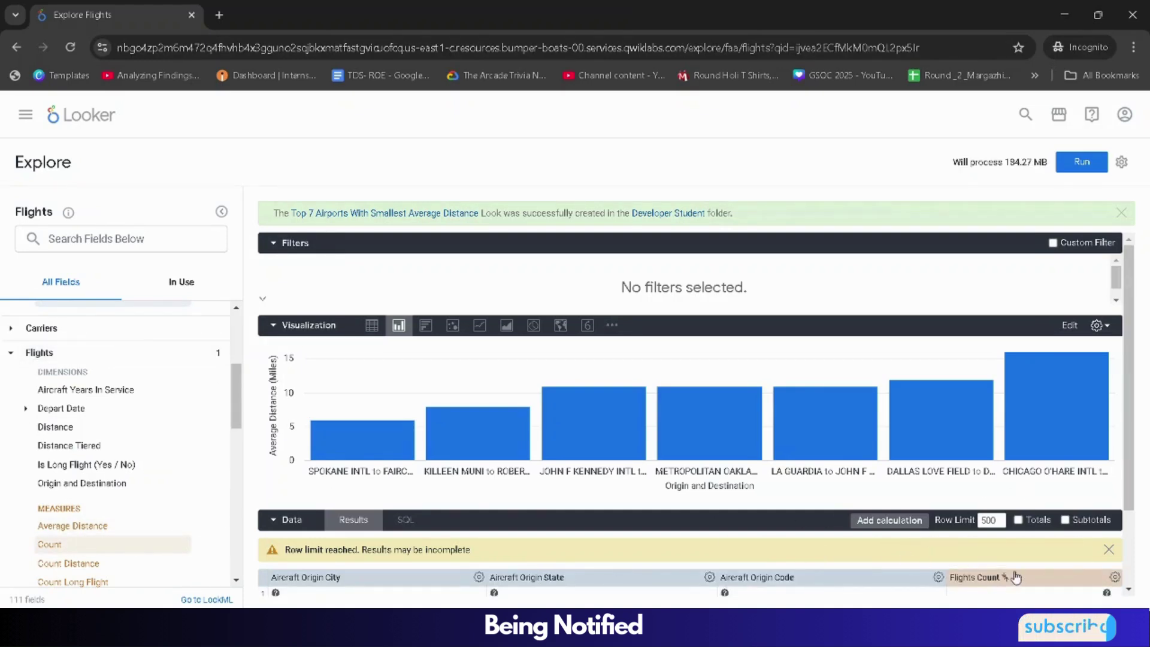
Set the row limit to 10, run the Flights query and dismiss the Share URLs dialog.
double_click(981, 520)
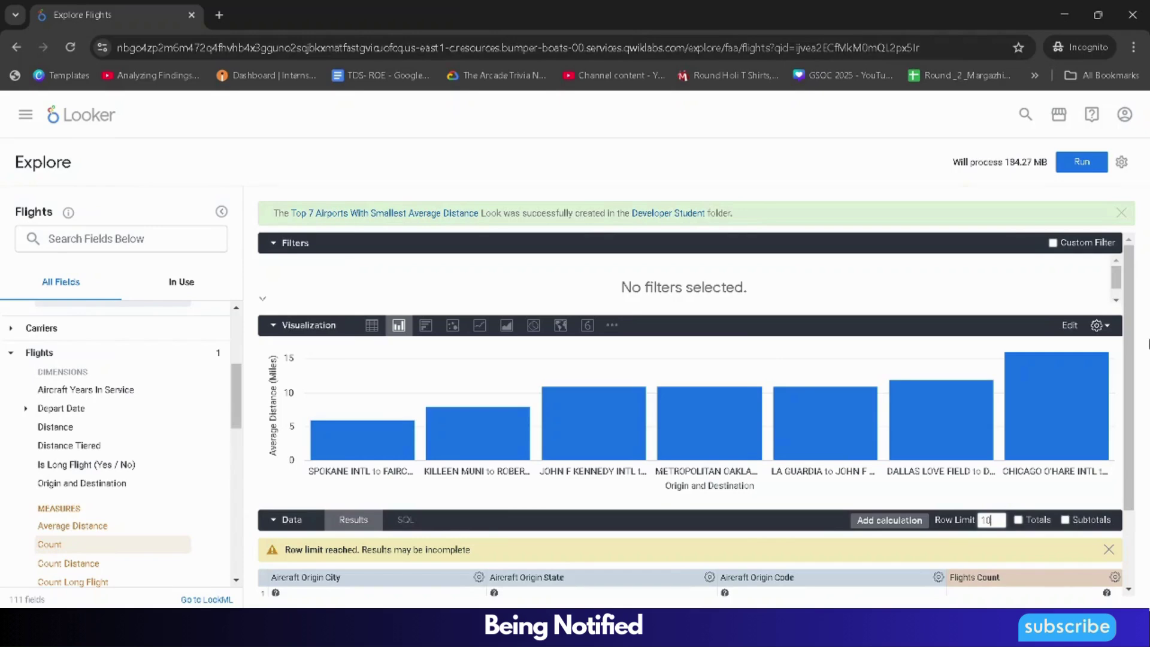
left_click(1082, 162)
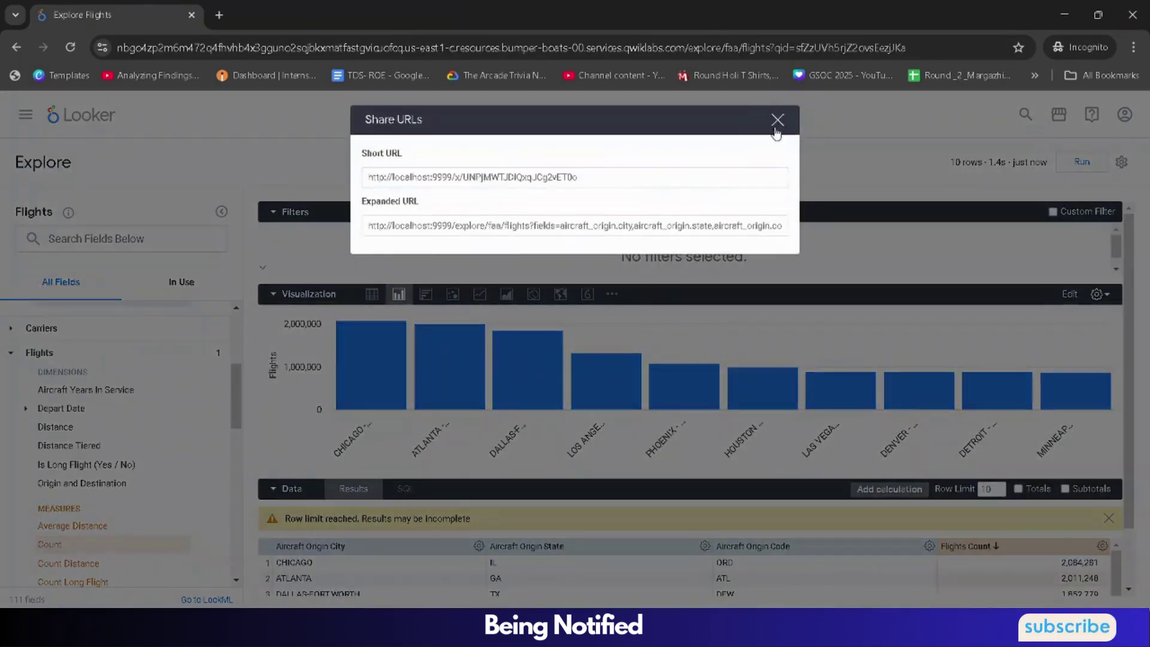
left_click(777, 120)
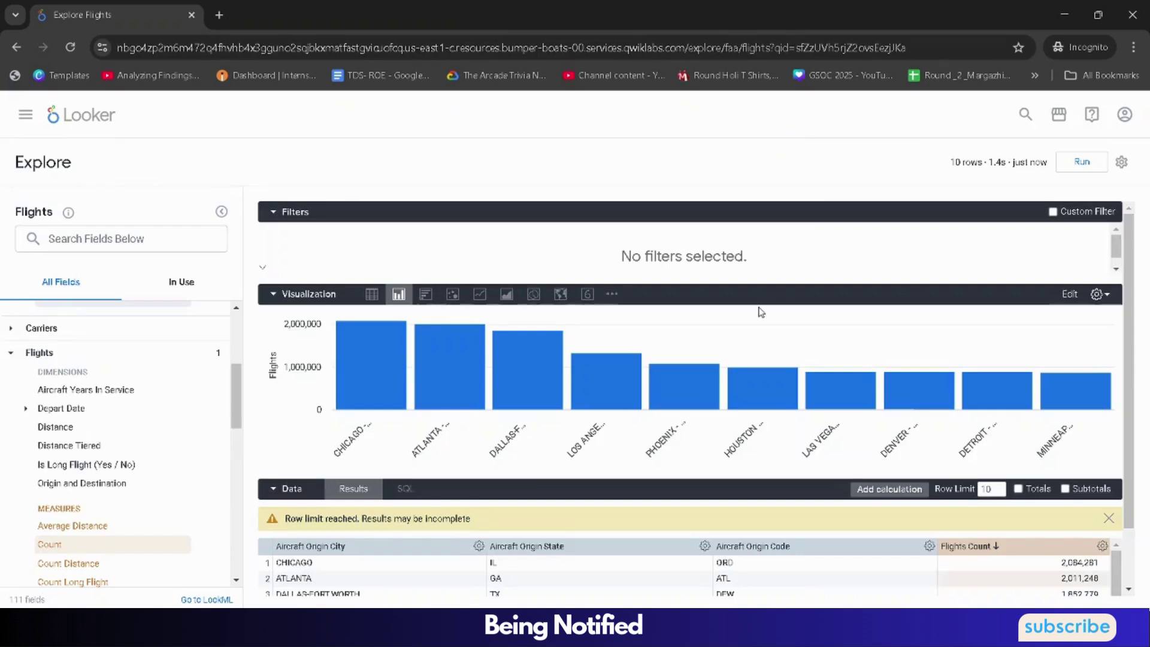
Merge in an Airports source query with City, State and Code, filtering Control Tower and Is Major to Yes.
left_click(1122, 162)
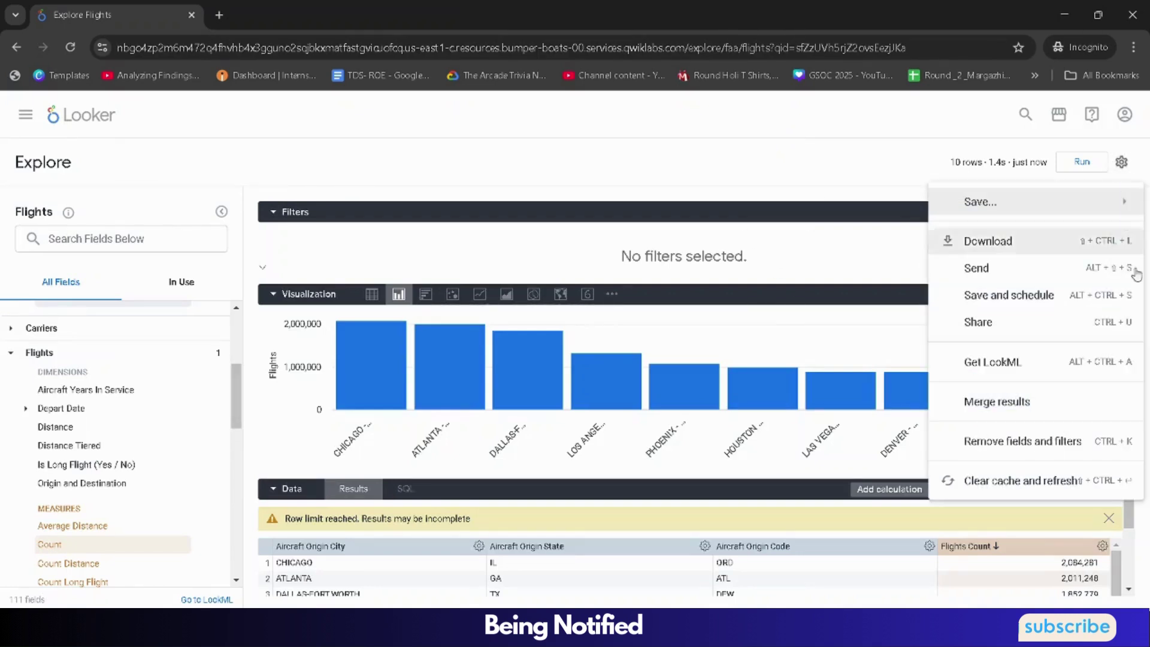
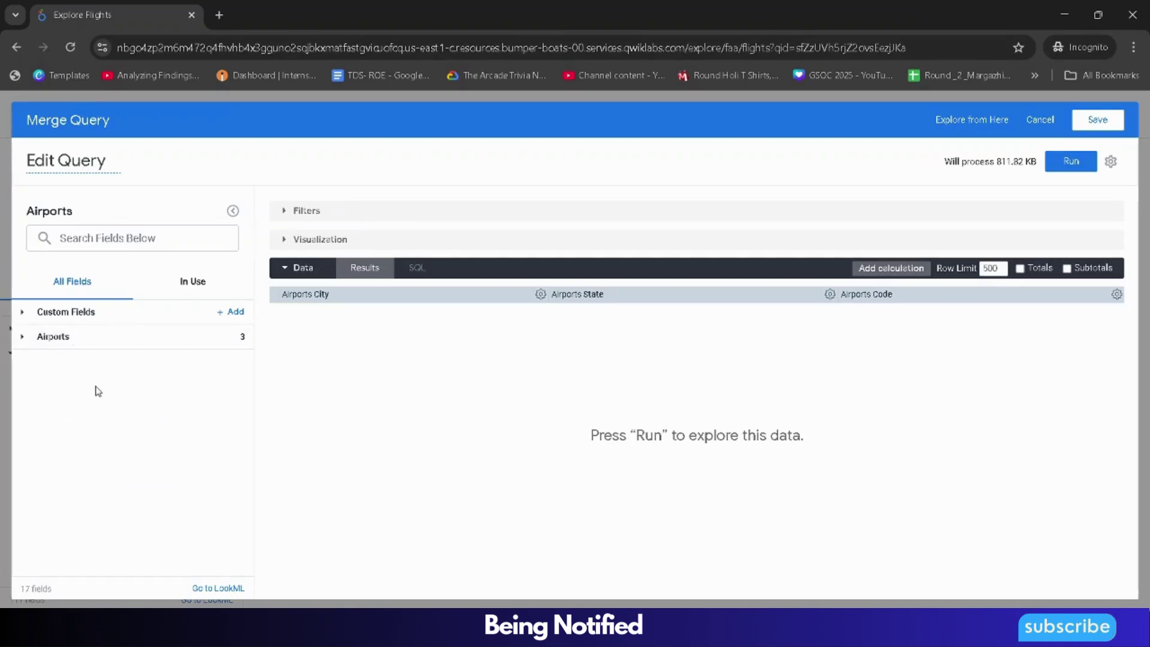
left_click(20, 342)
scroll(84, 447, "down", 3)
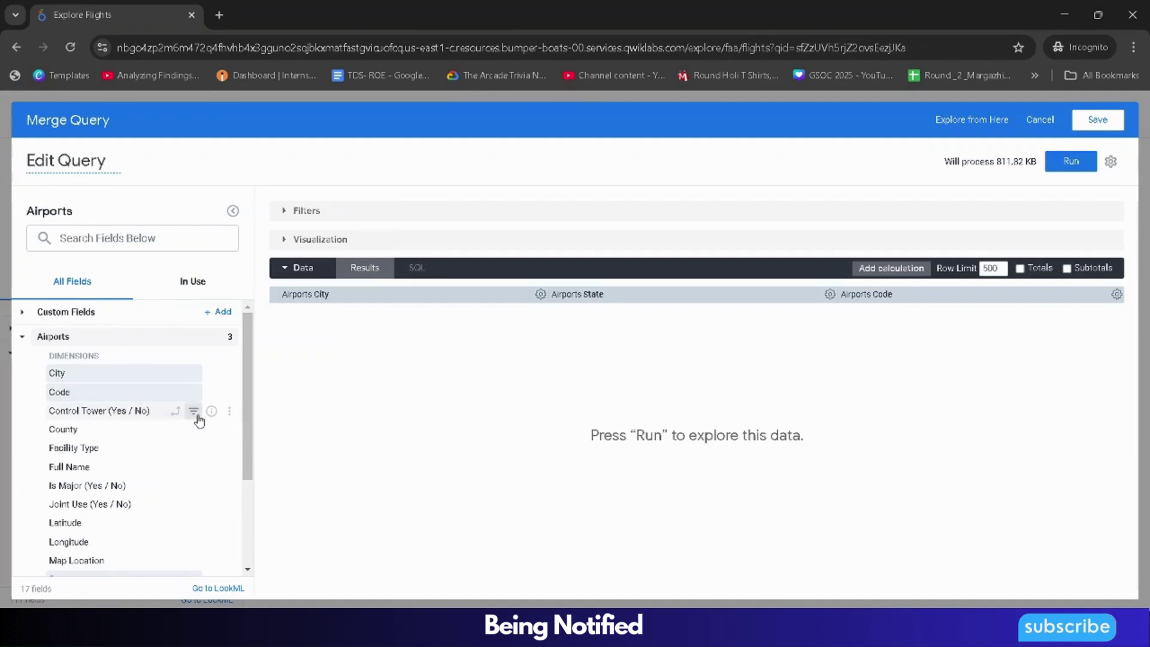
left_click(194, 412)
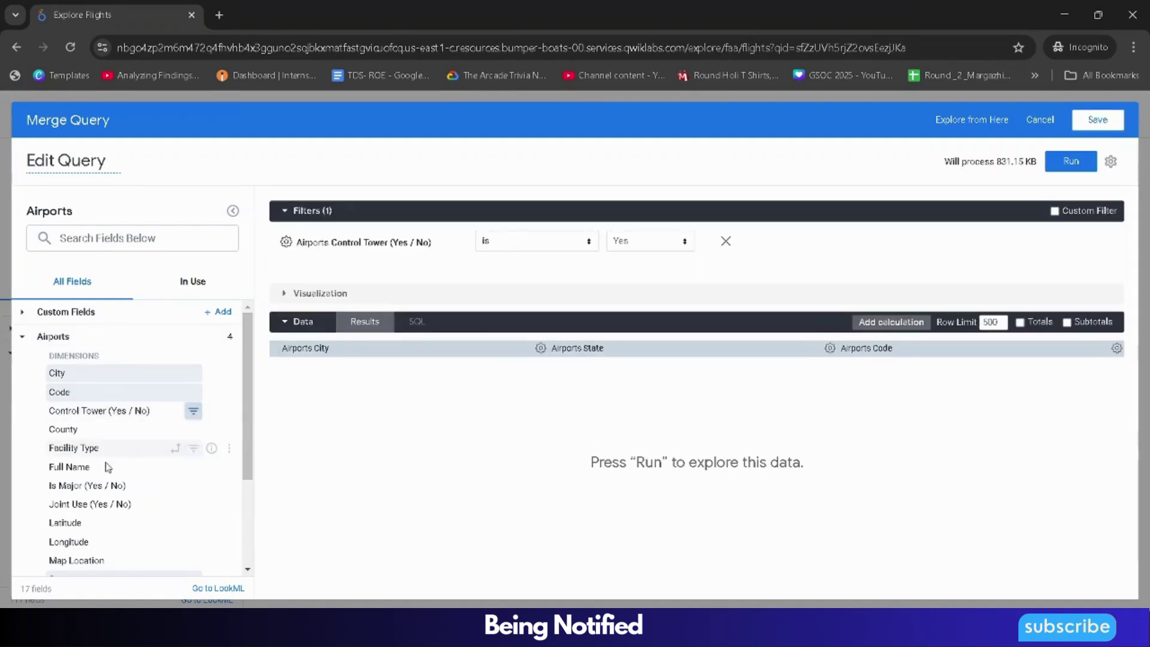
left_click(193, 486)
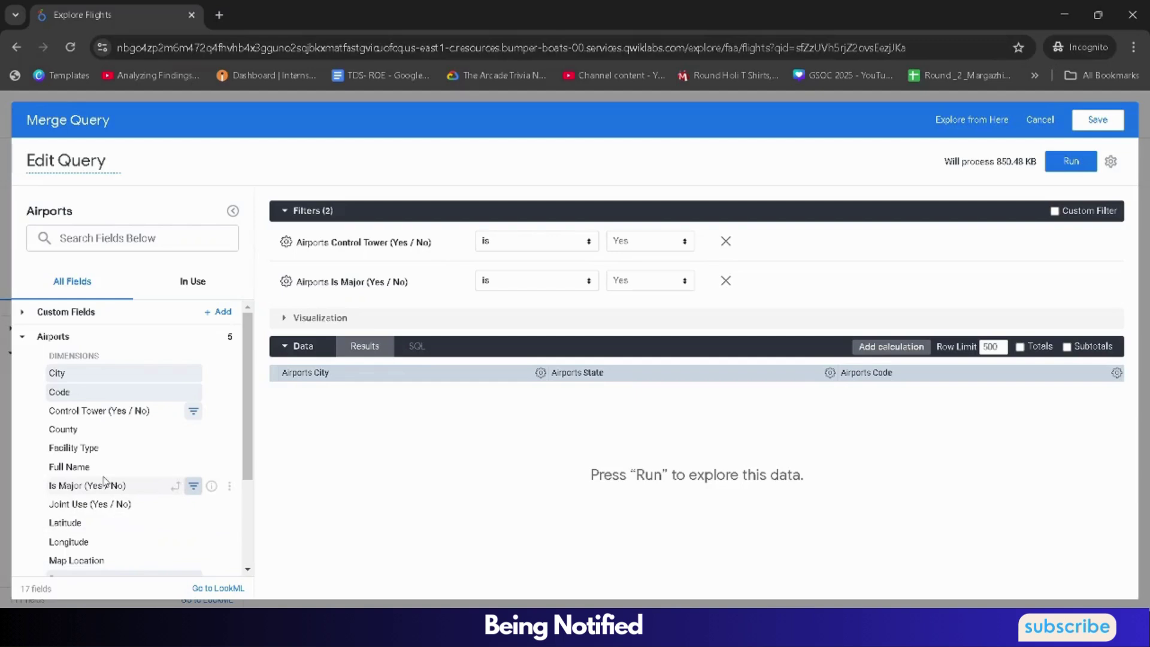
Add a Joint Use is Yes filter to the Airports source query, dismissing the Share URLs dialog.
scroll(103, 478, "down", 2)
scroll(99, 461, "down", 1)
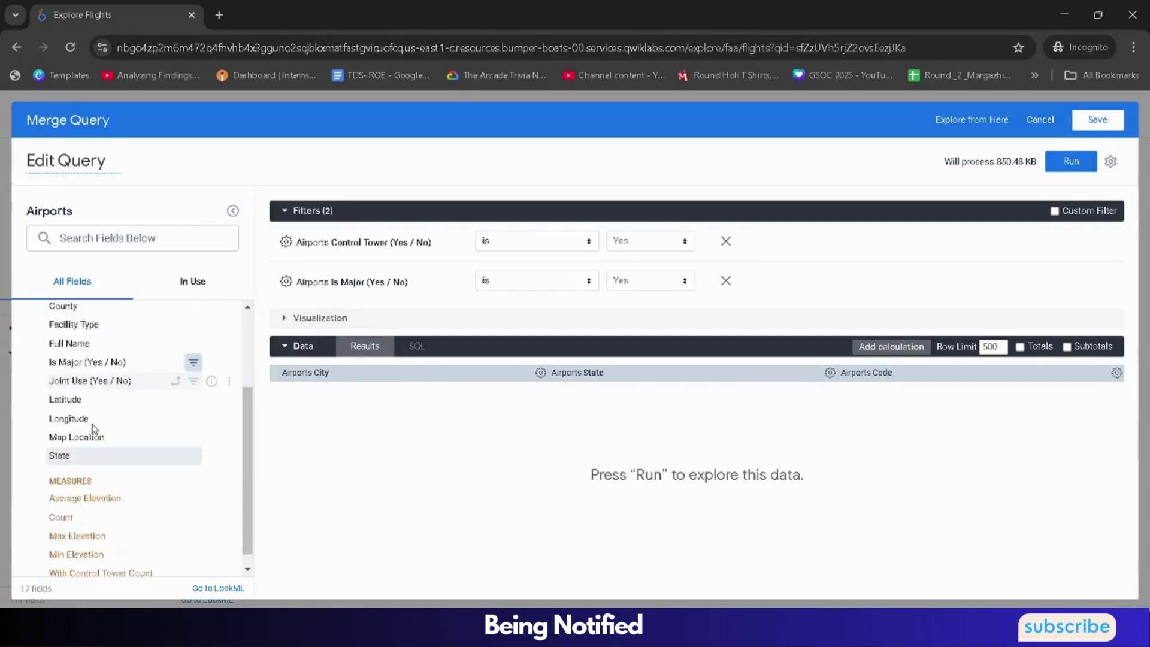
scroll(92, 428, "down", 1)
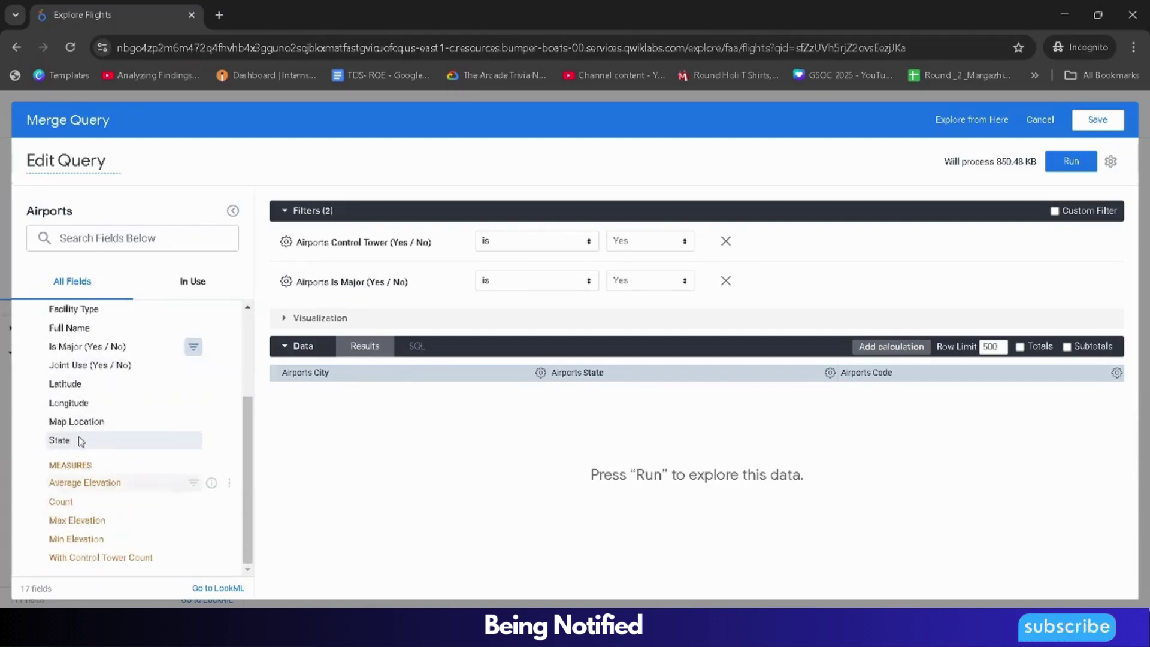
scroll(75, 407, "up", 4)
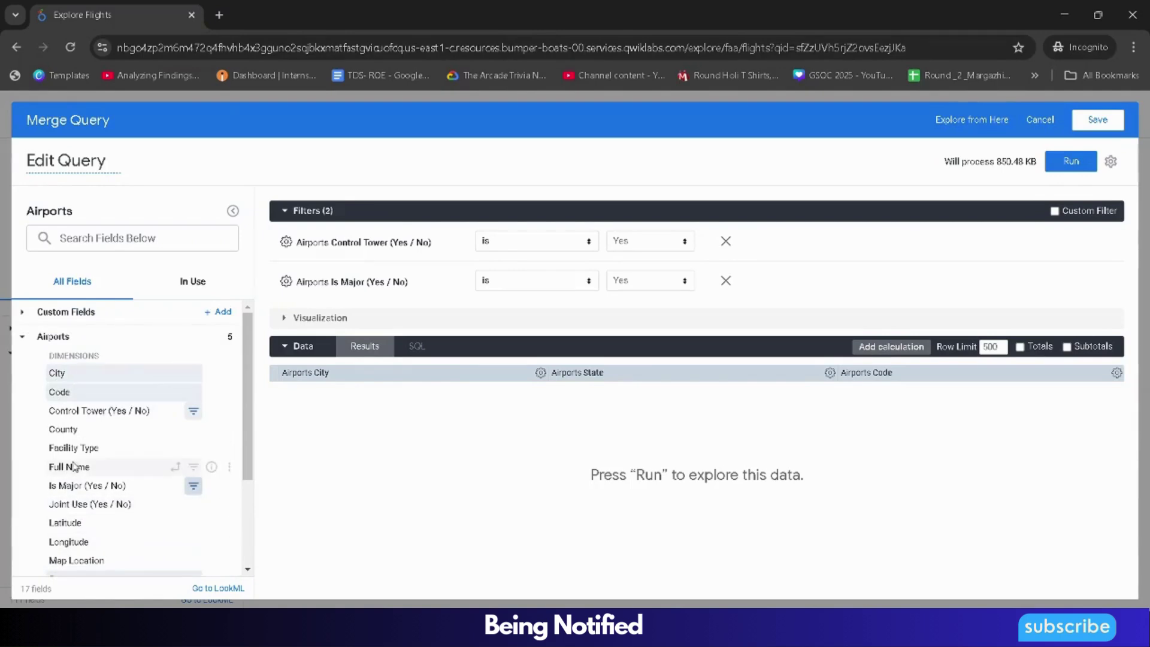
scroll(119, 448, "down", 1)
scroll(121, 442, "down", 1)
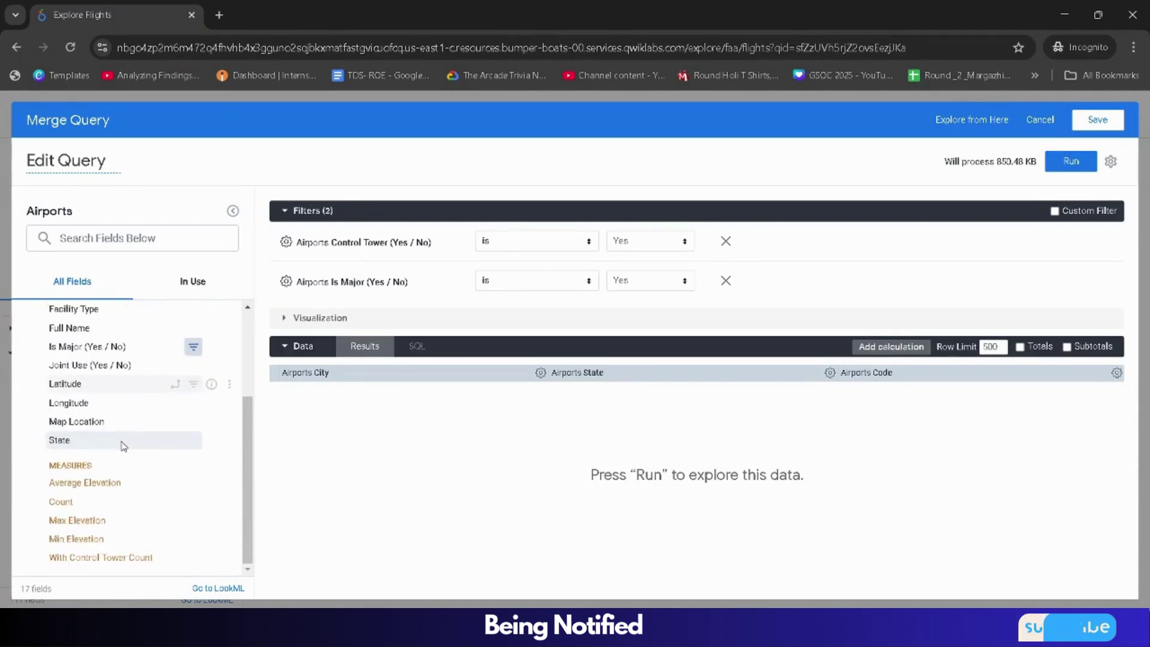
key("ctrl+shift+u")
left_click(778, 131)
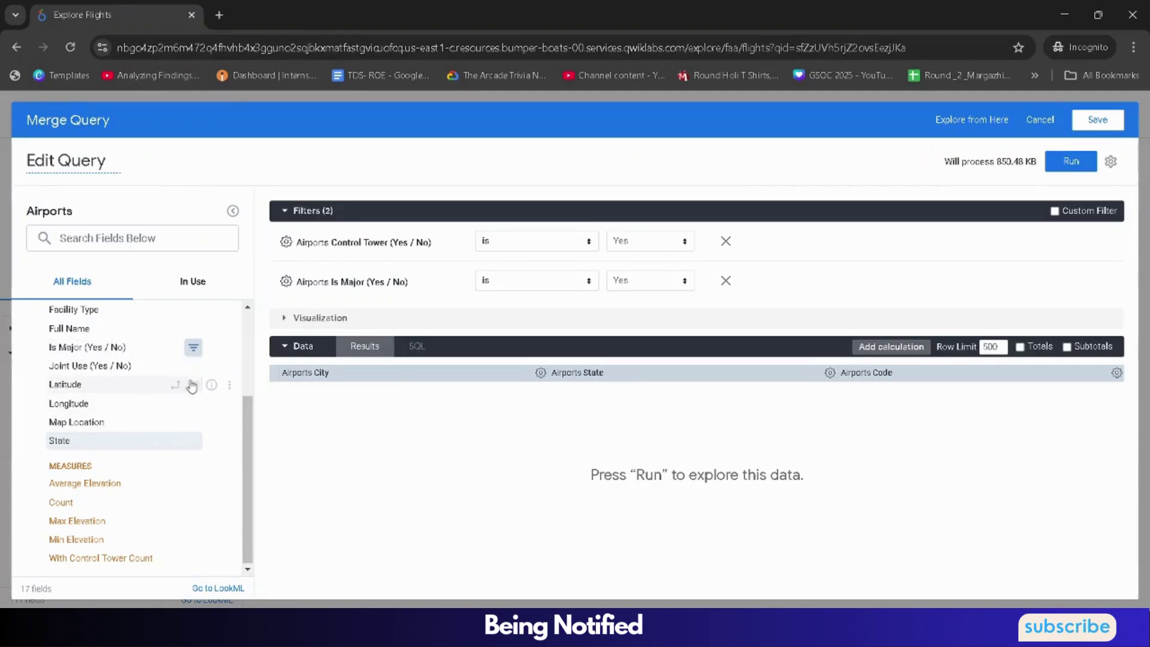
left_click(193, 367)
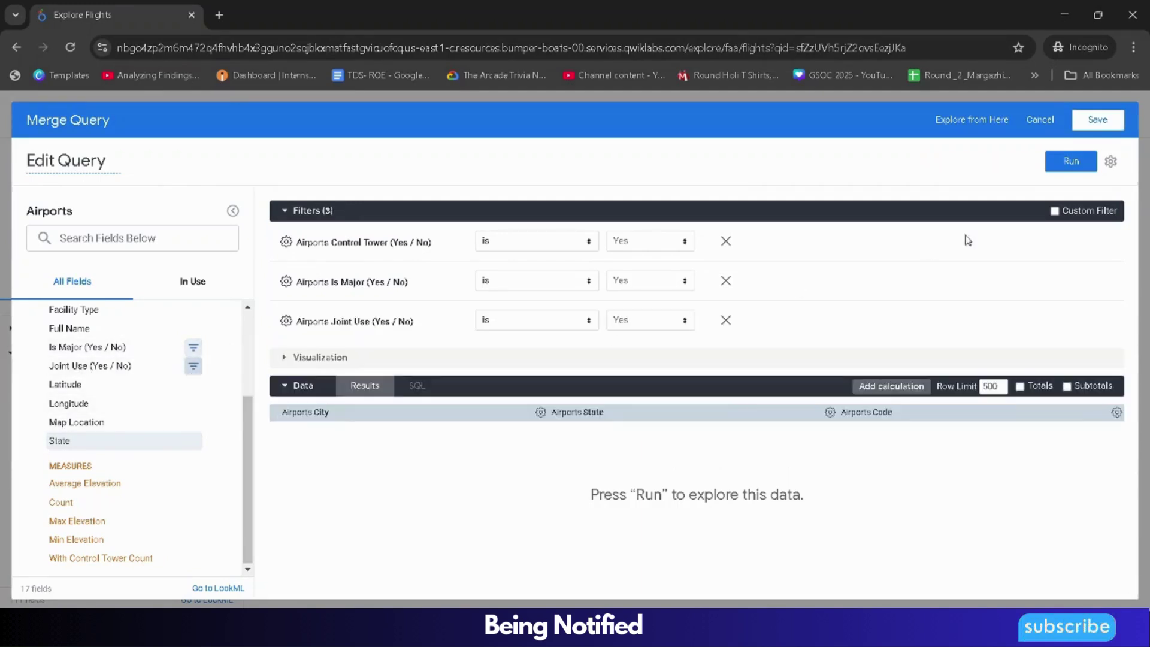
Run the filtered Airports query, dismiss the Share URLs dialog and save it into the merge.
left_click(1077, 159)
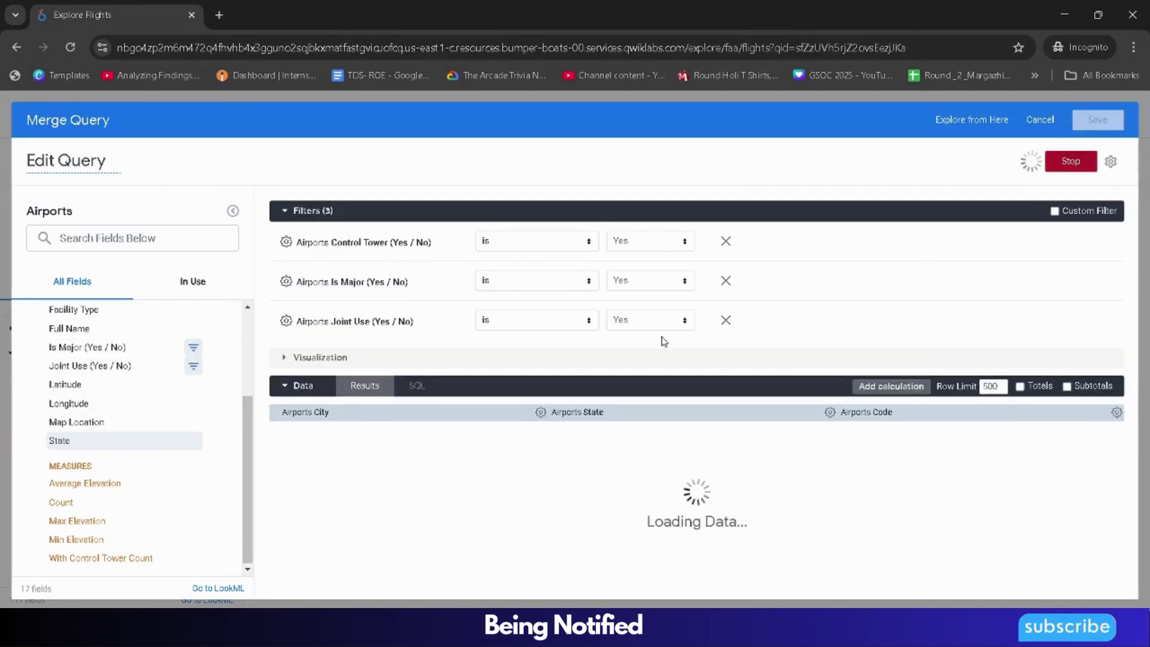
key("ctrl+shift+u")
left_click(778, 131)
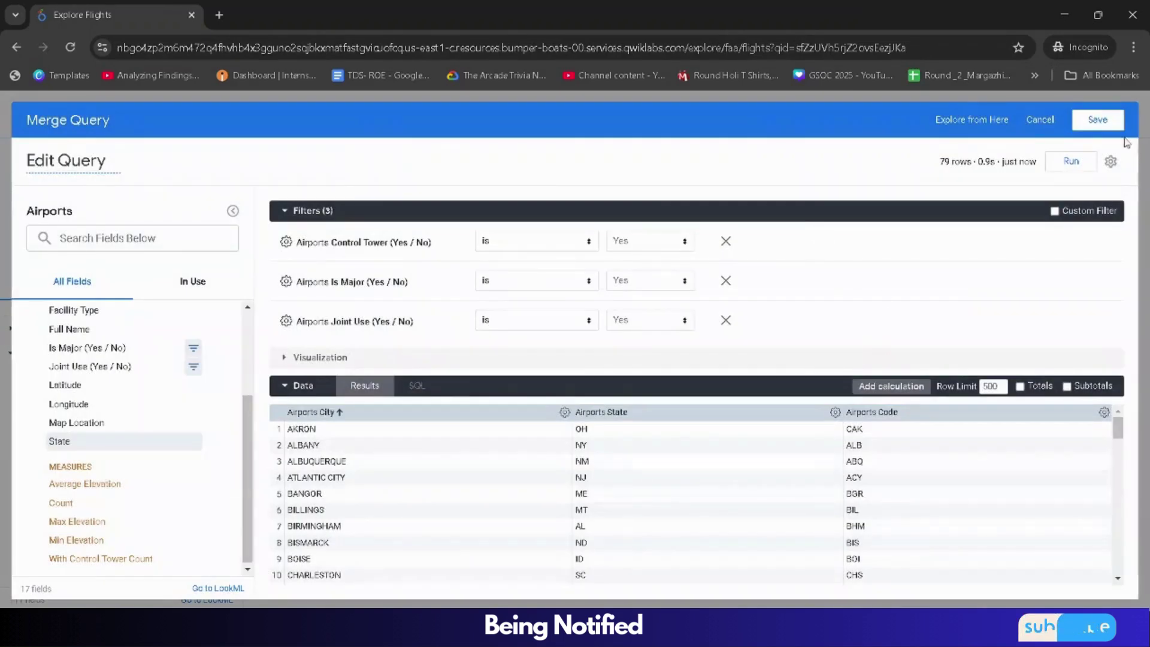
left_click(1096, 121)
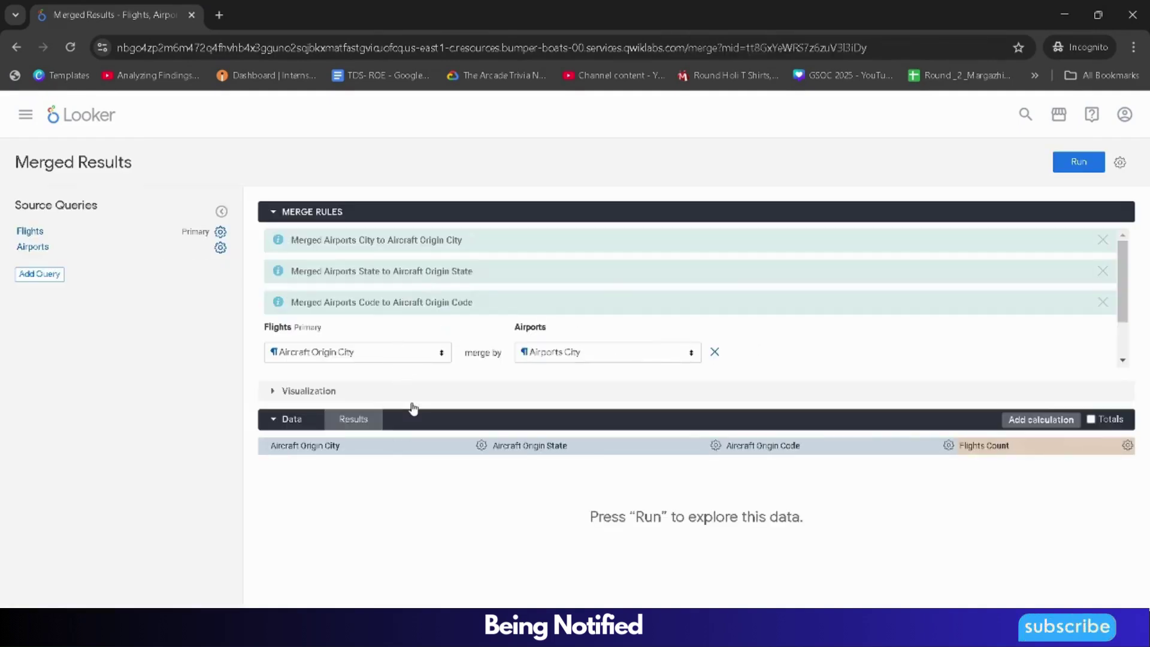
Display the merged results as a bar chart and run the merged query.
left_click(294, 391)
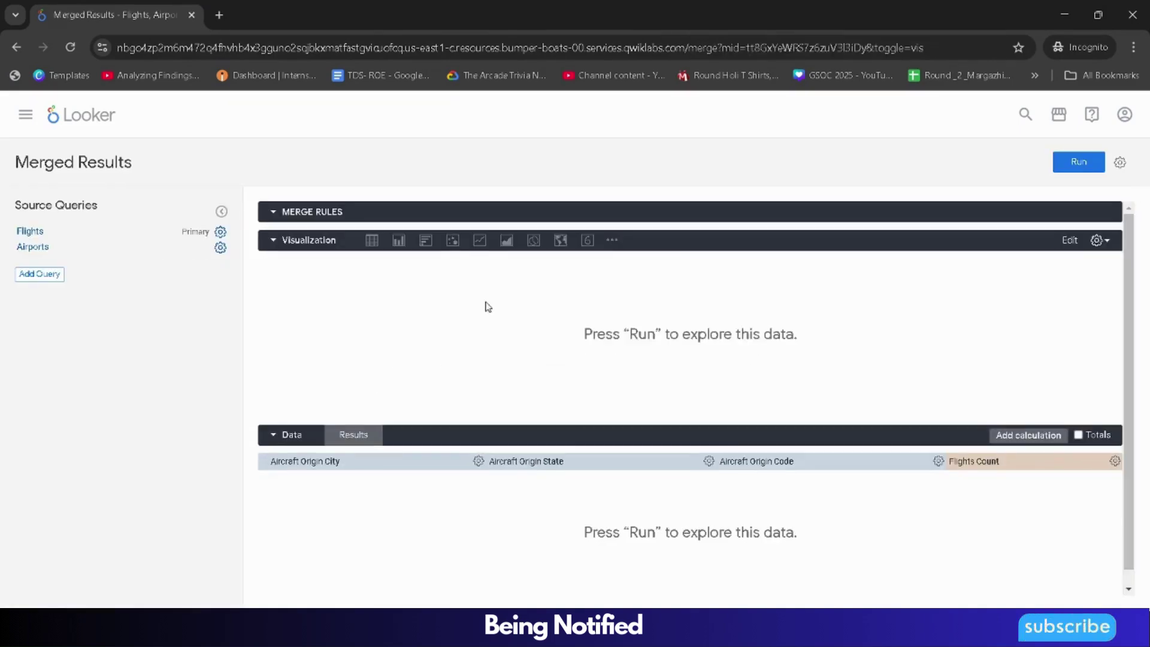
left_click(425, 240)
left_click(1096, 166)
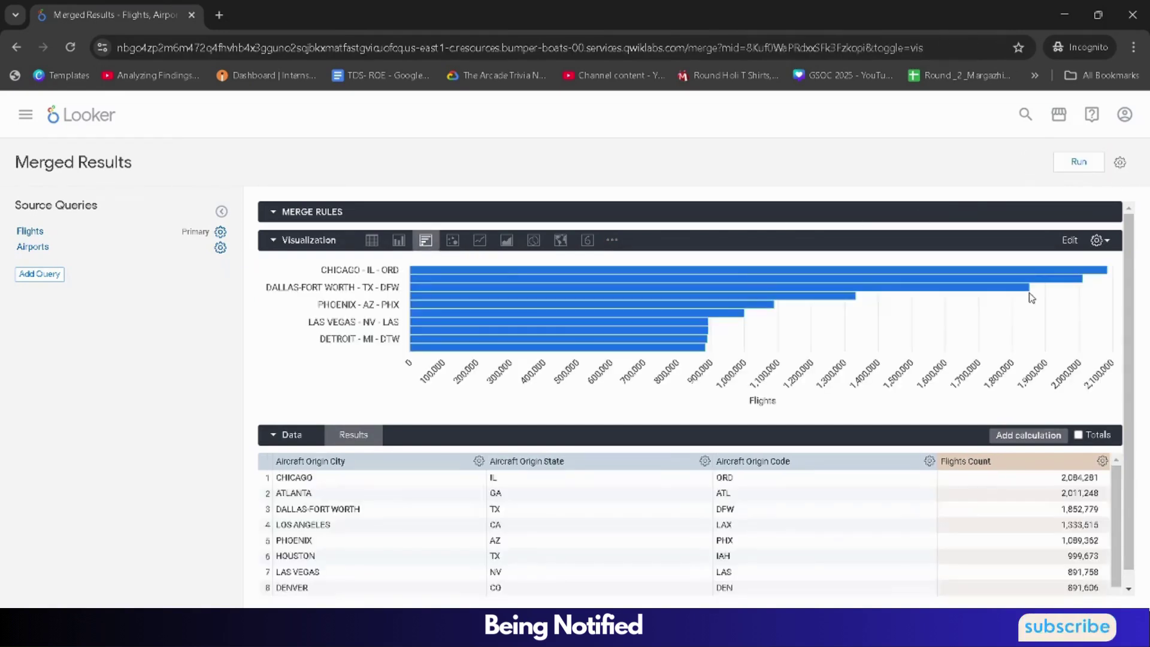
Start saving the merged results bar chart to a dashboard.
left_click(1119, 163)
left_click(1120, 162)
left_click(1120, 163)
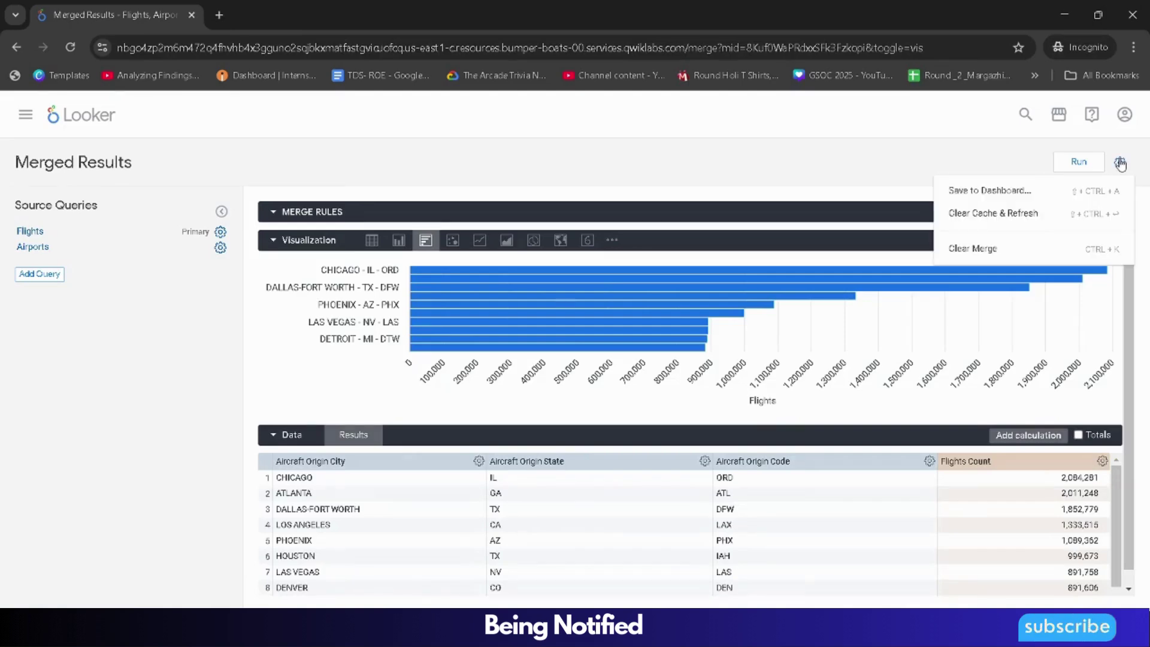
left_click(1120, 162)
left_click(1120, 162)
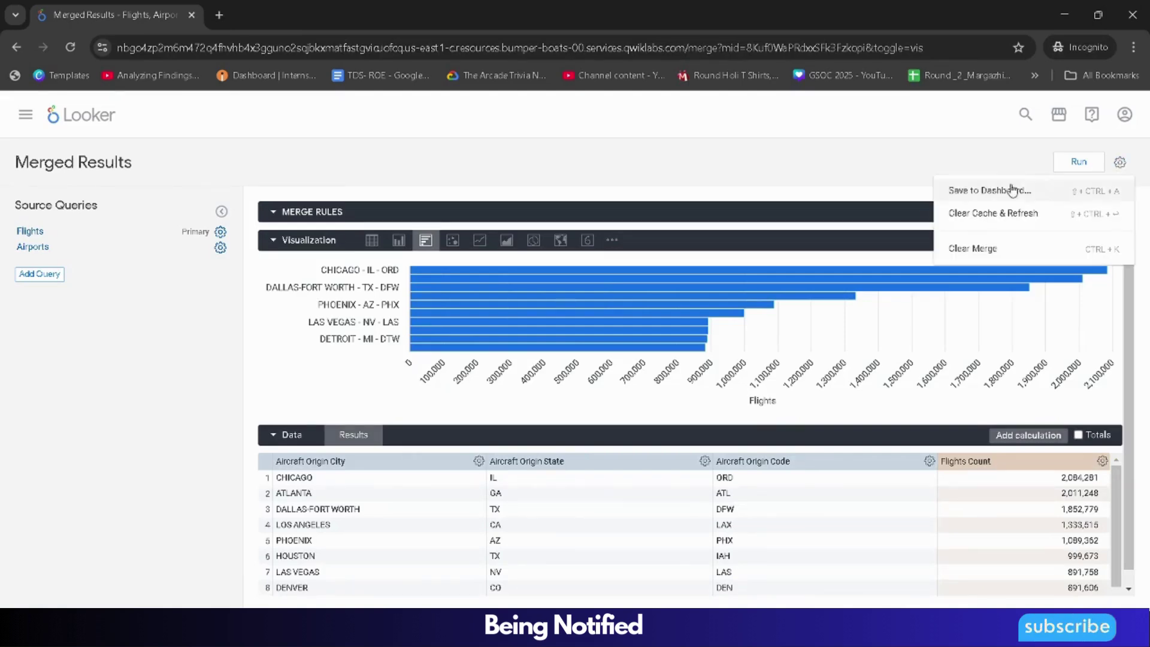
left_click(1006, 191)
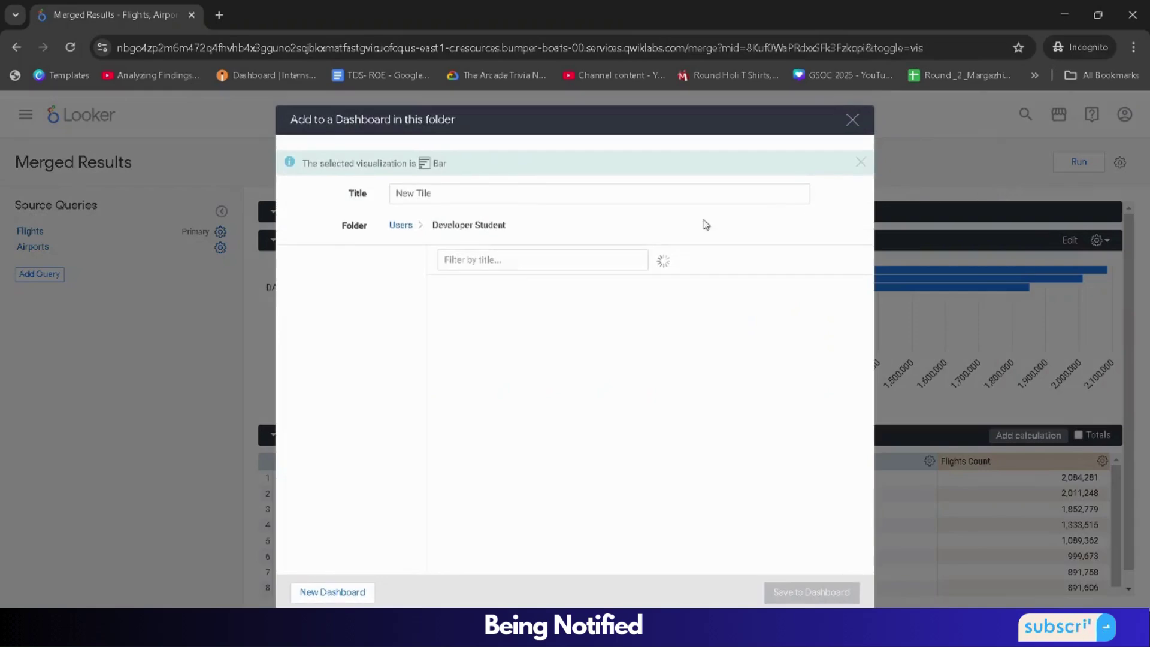
Switch to the GitHub notes in the other browser window and copy the title "Busiest, Major Joint-Use Airports with Control Towers".
mouse_move(809, 635)
left_click(698, 551)
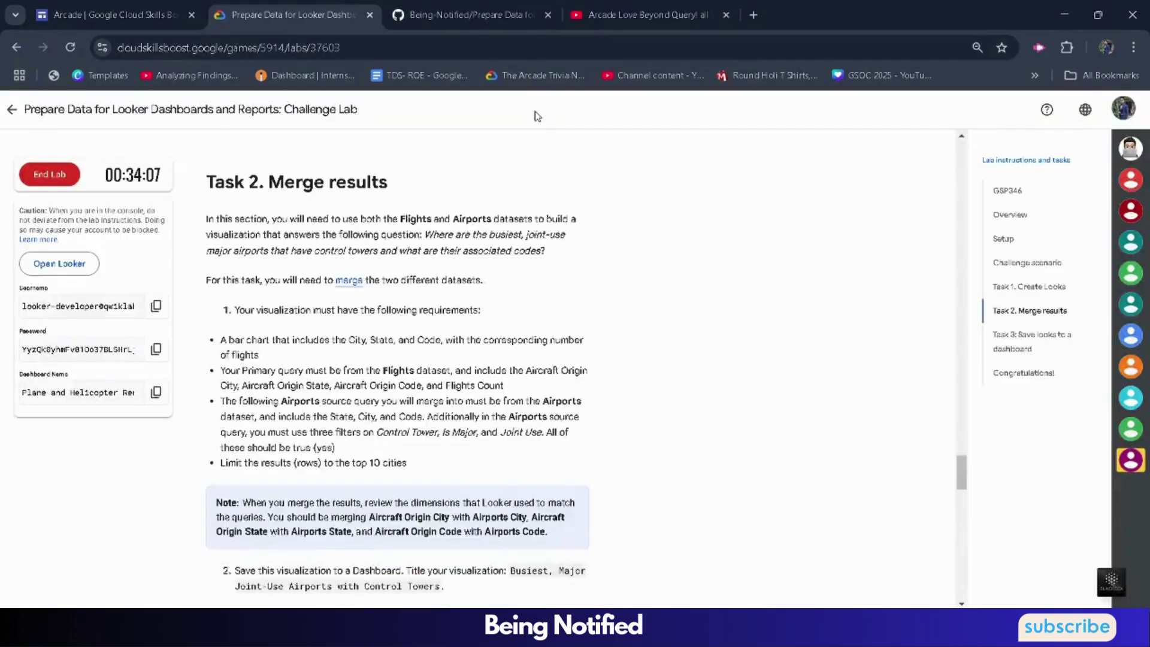
left_click(473, 14)
left_click_drag(200, 525, 503, 524)
key("ctrl+c")
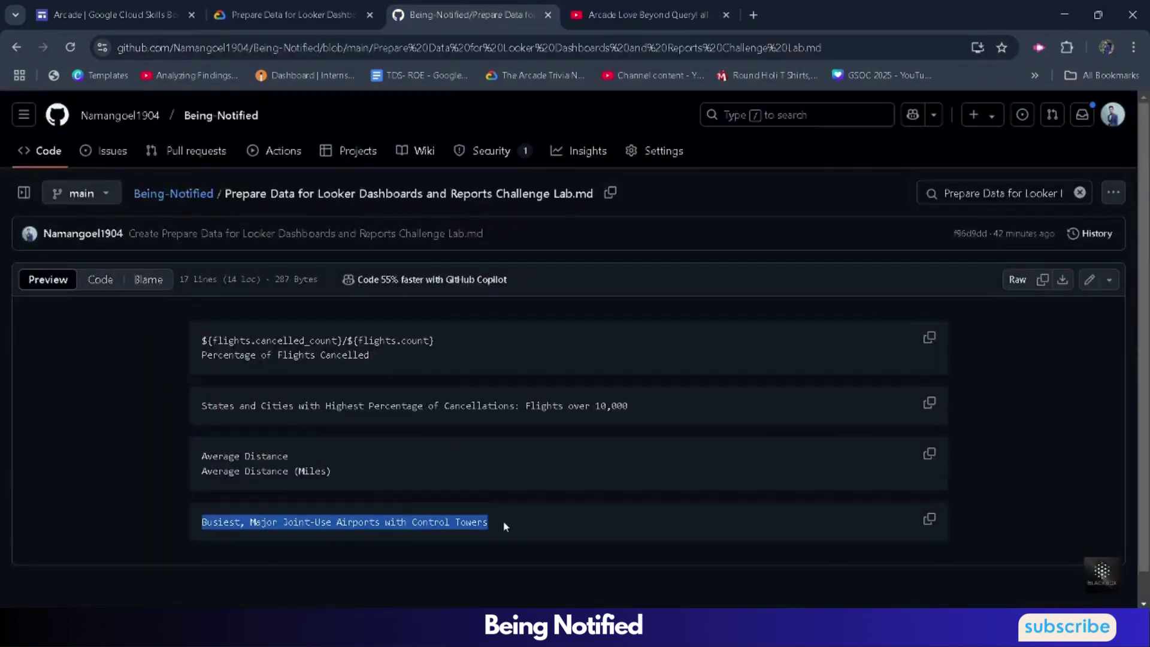
Return to Looker and title the dashboard tile "Busiest, Major Joint-Use Airports with Control Towers".
mouse_move(776, 634)
left_click(857, 554)
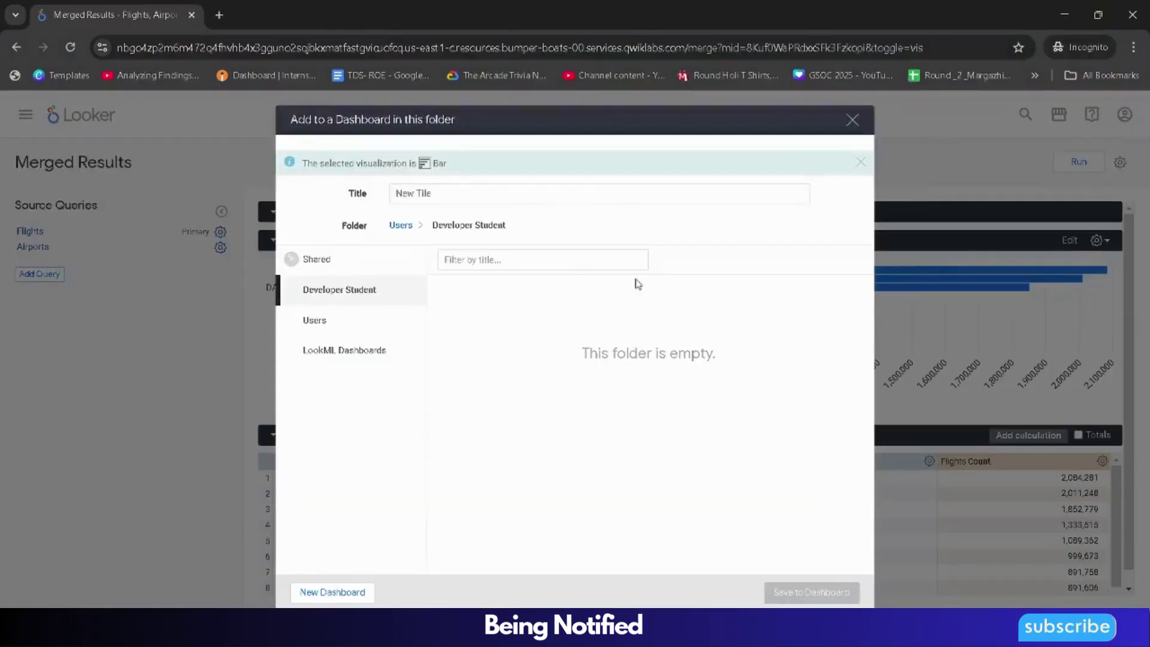
left_click(594, 193)
key("ctrl+v")
key("ctrl+a")
key("ctrl+c")
key("BackSpace")
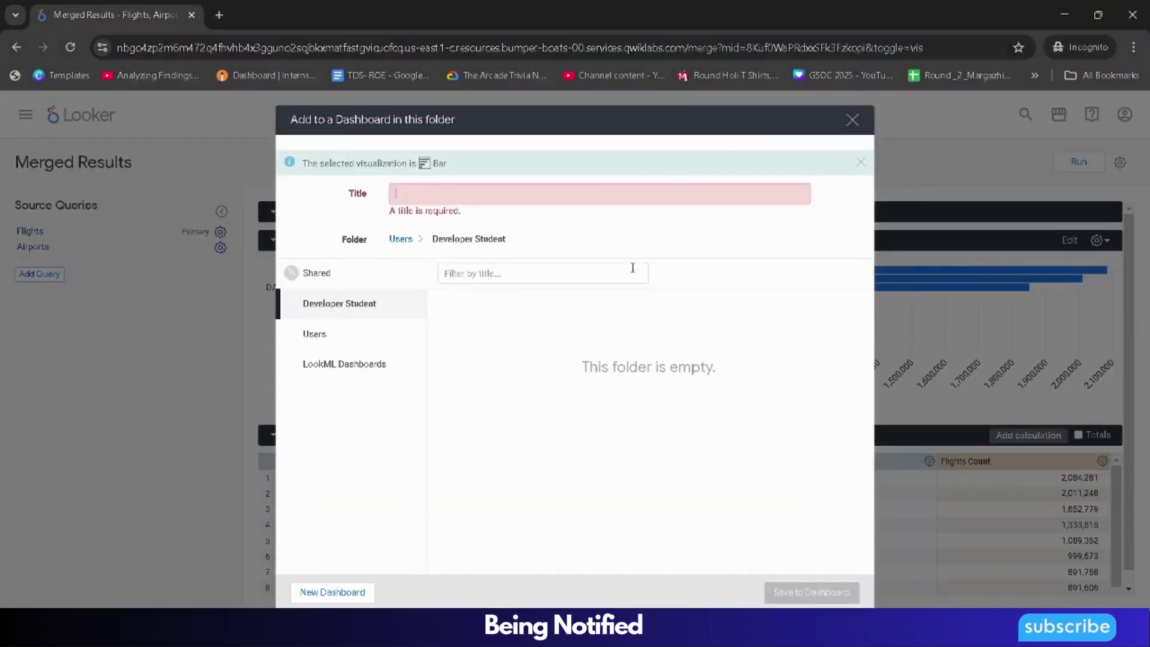
key("ctrl+v")
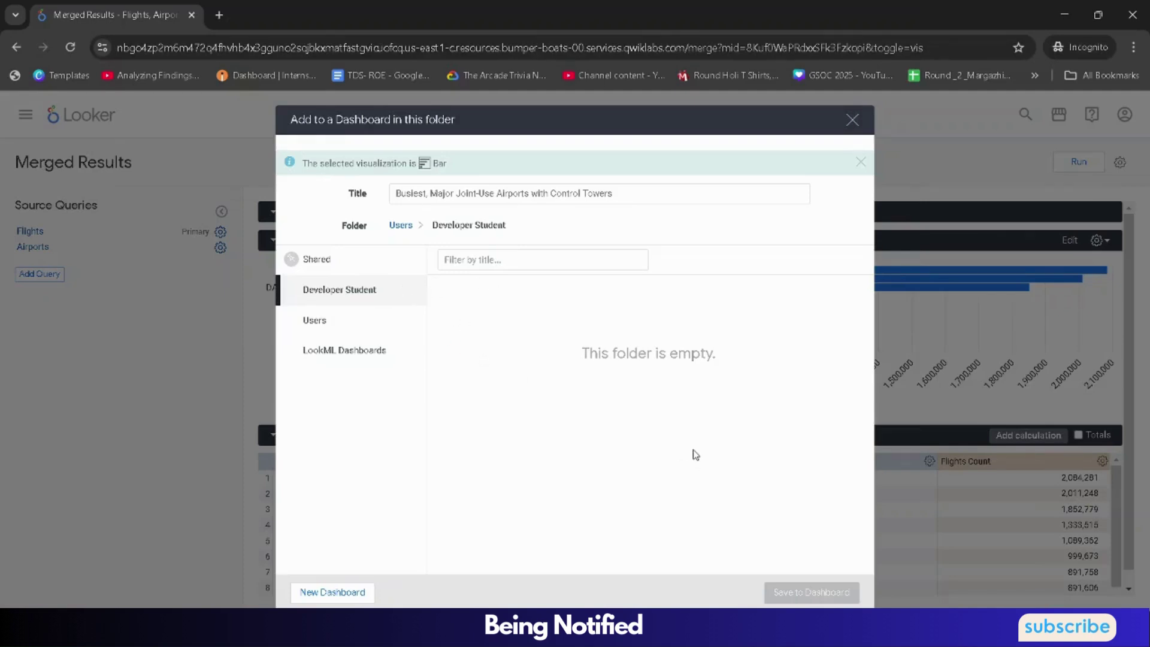
Look up the required dashboard name in the Task 2 lab instructions and copy "Plane and Helicopter Rental Hub Data".
left_click(357, 596)
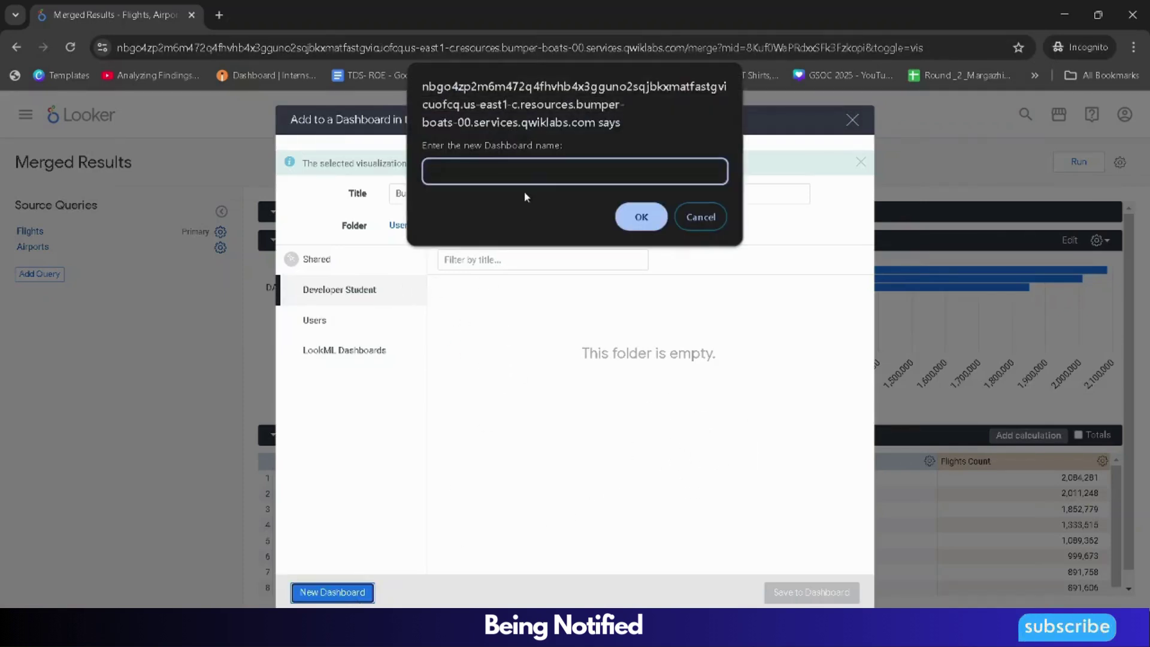
left_click(695, 545)
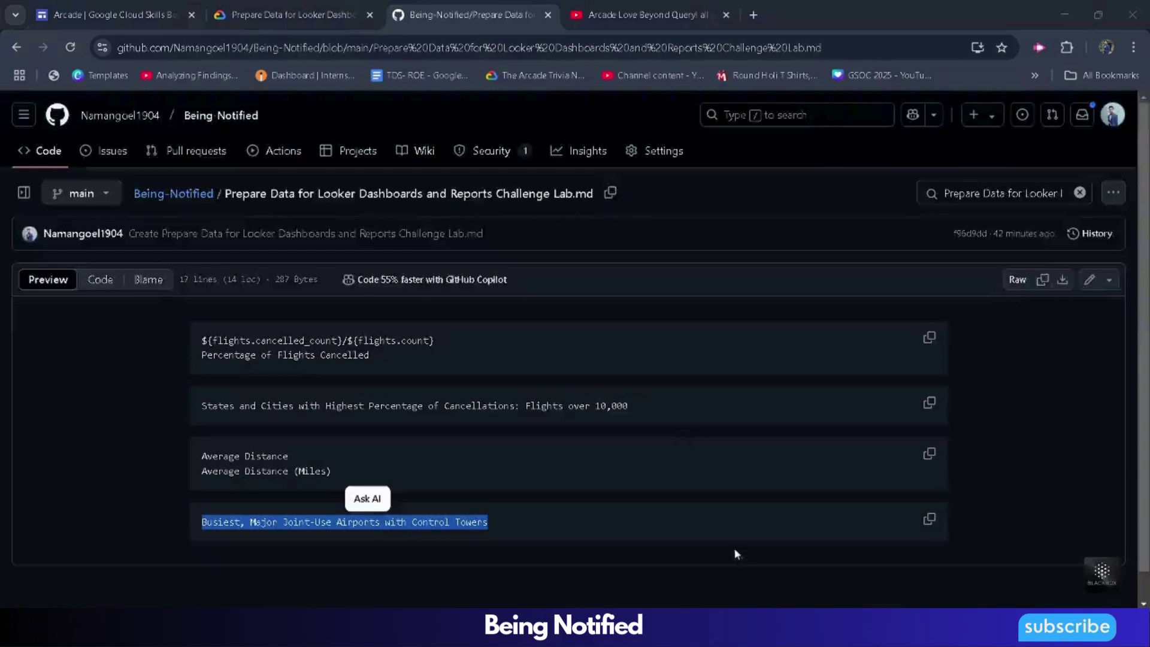
left_click(294, 14)
scroll(360, 393, "down", 15)
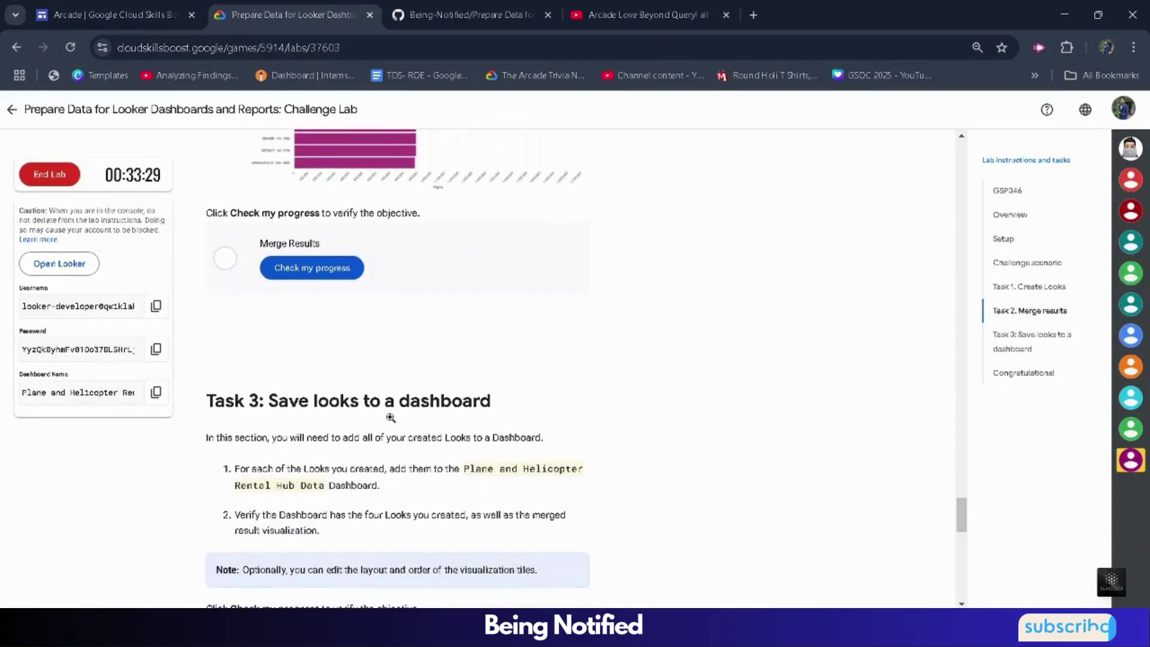
scroll(392, 423, "up", 10)
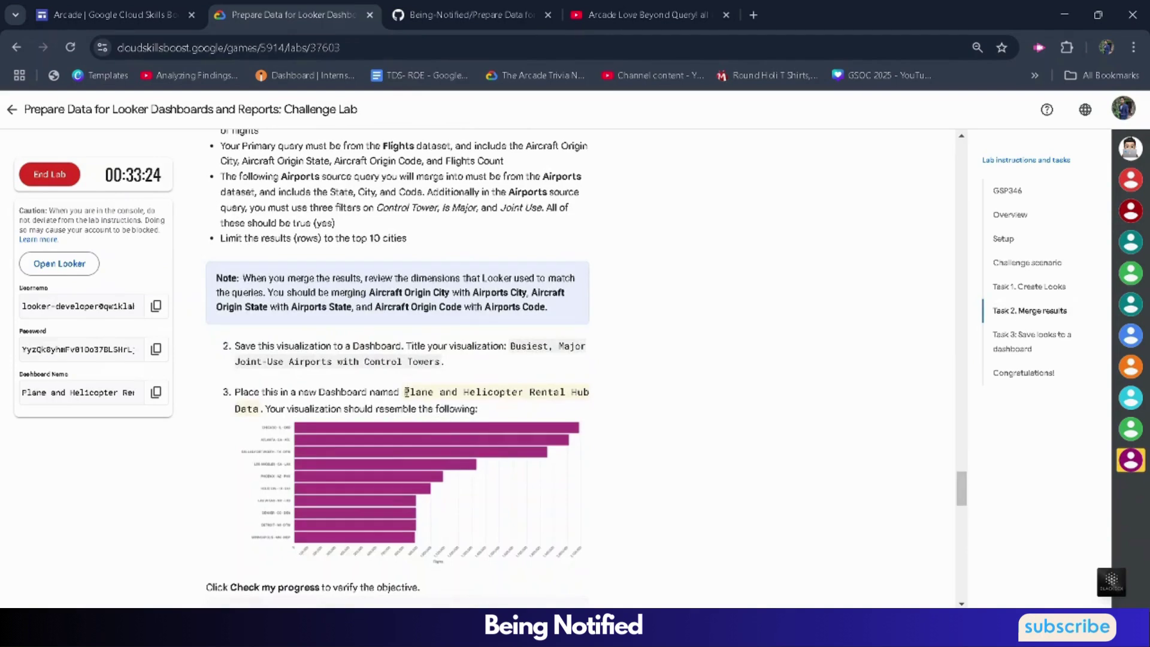
left_click_drag(407, 392, 260, 410)
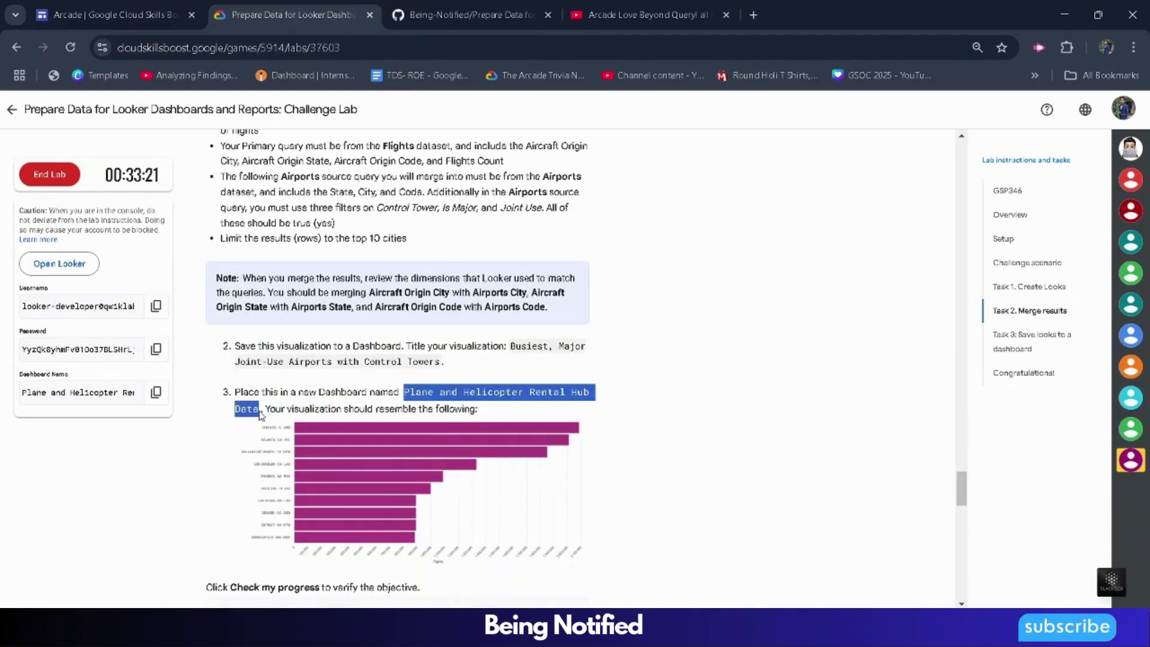
Back in Looker, create a dashboard named "Plane and Helicopter Rental Hub Data" and save the merged results tile to it.
key("alt+Tab")
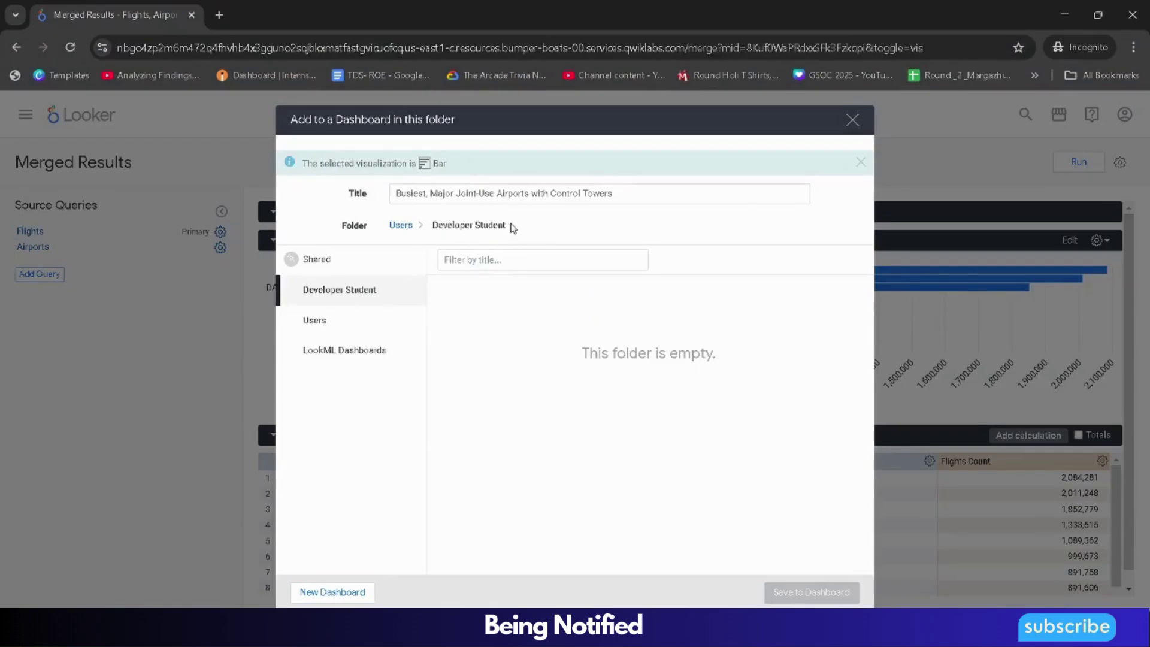
left_click(332, 592)
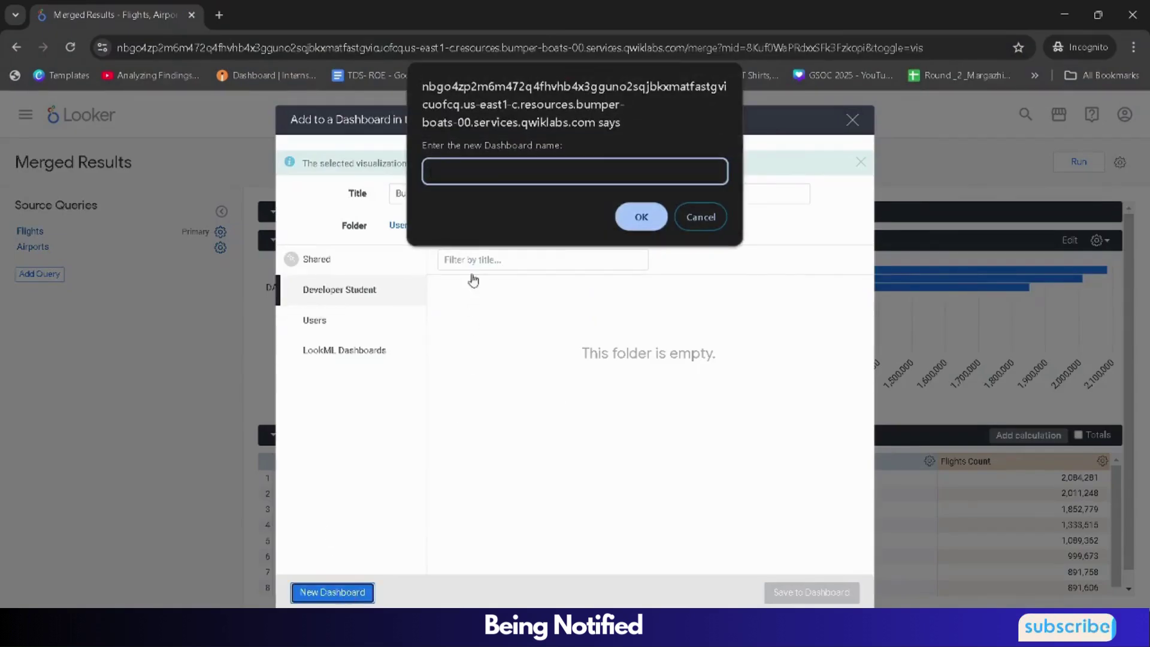
left_click(631, 211)
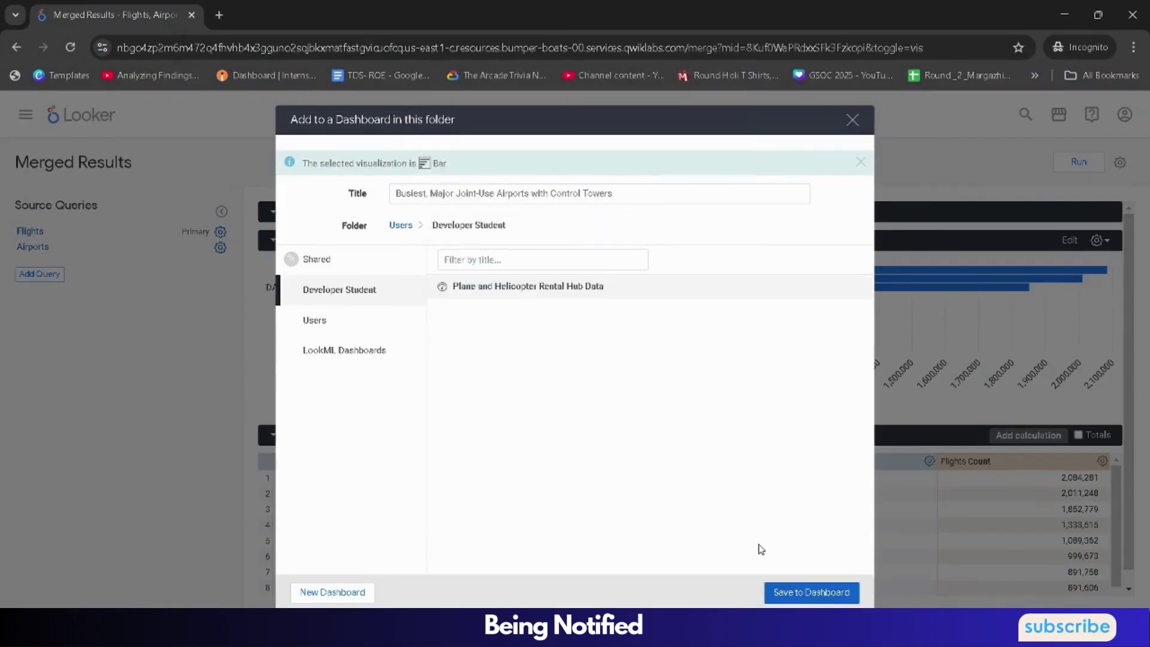
left_click(798, 593)
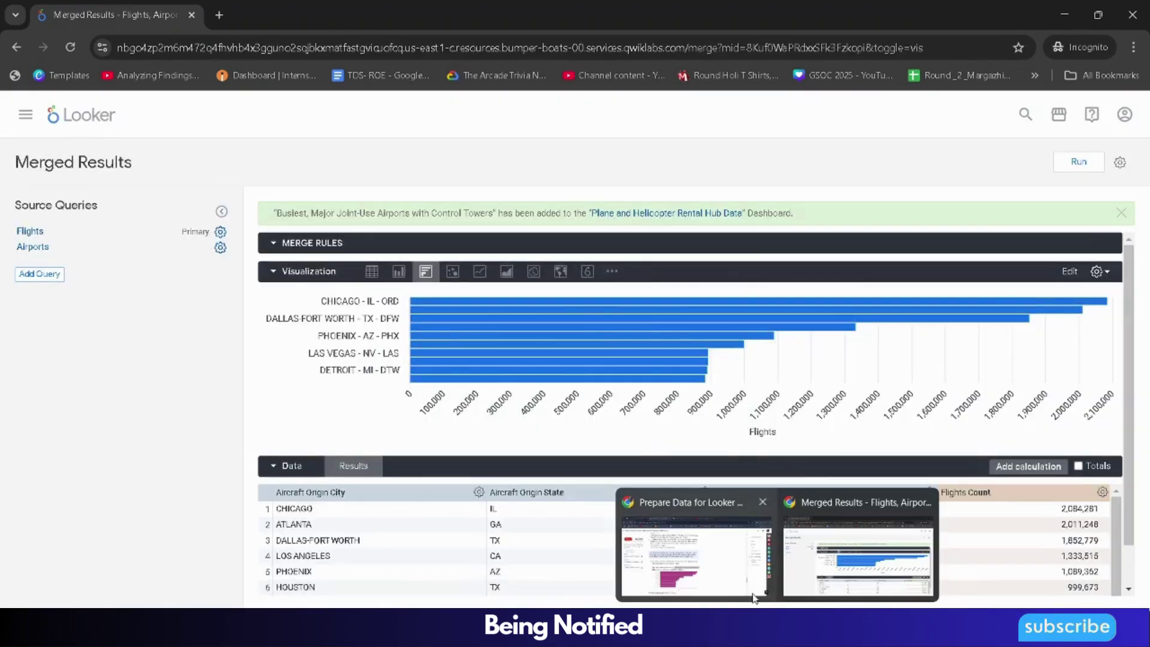
Switch to the lab page, check progress for Merge Results, and read the Task 3 instructions.
left_click(753, 597)
scroll(391, 455, "down", 4)
left_click(328, 419)
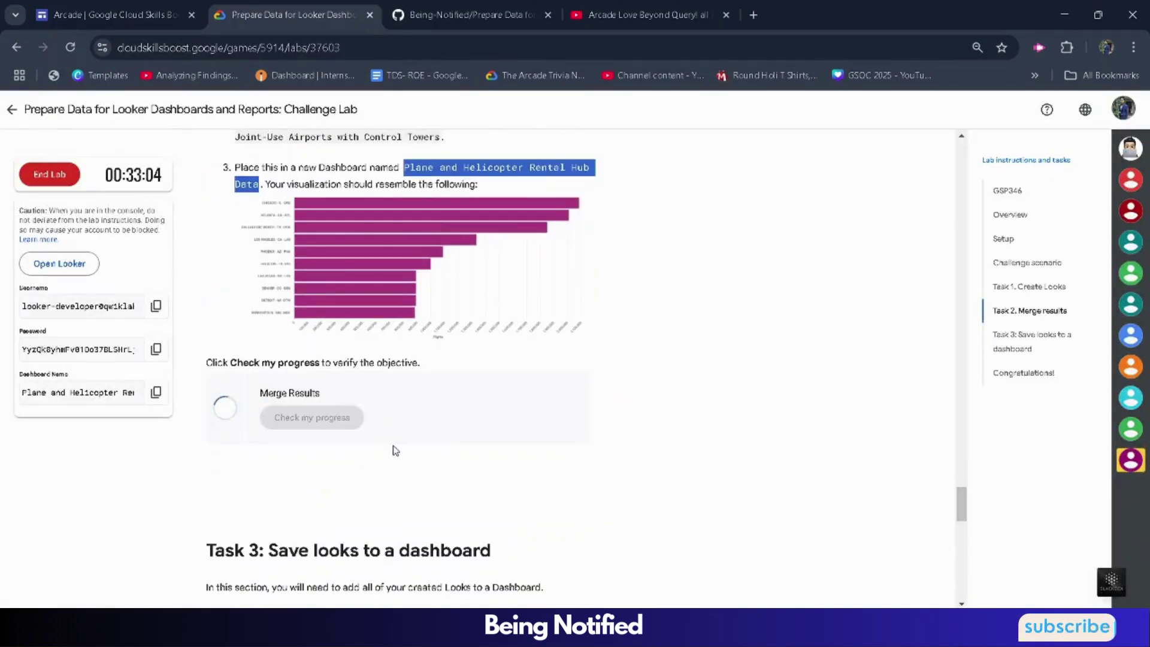
scroll(378, 434, "down", 5)
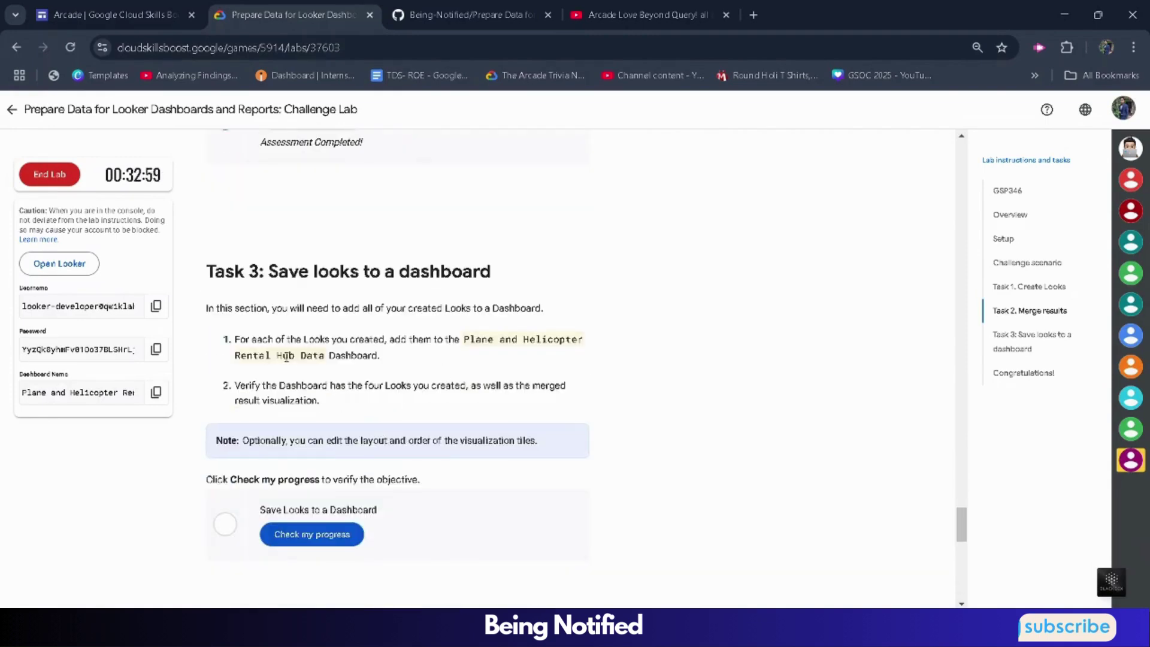
left_click_drag(279, 342, 437, 398)
Return to Looker and open the personal folder containing the saved Looks.
left_click(746, 552)
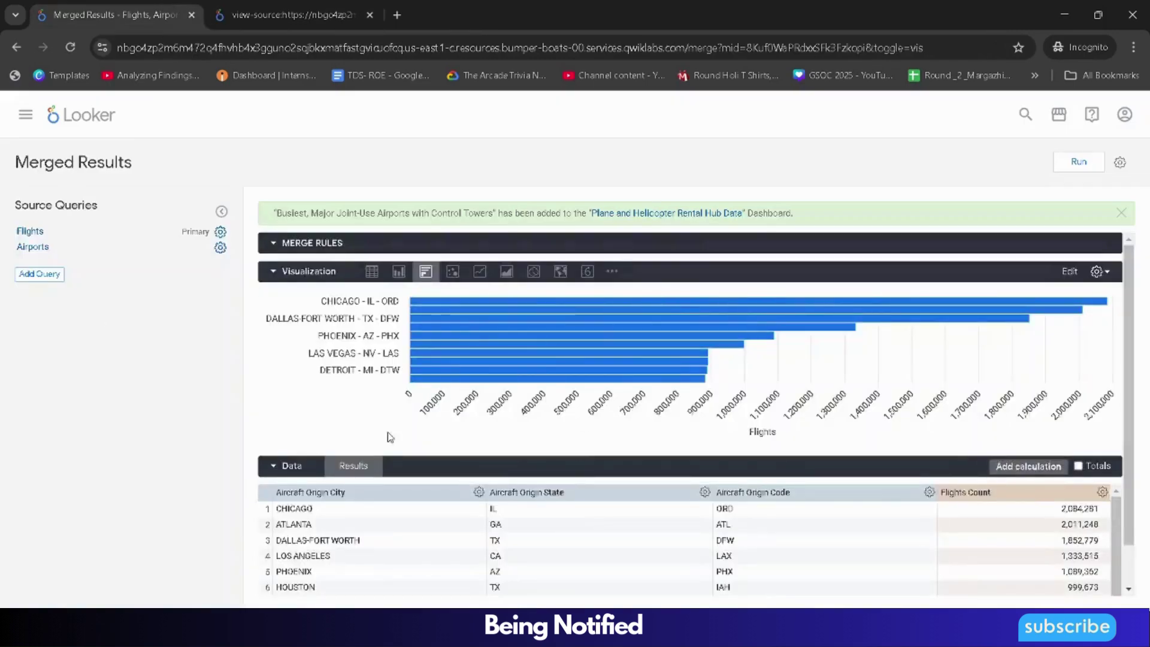
left_click(25, 114)
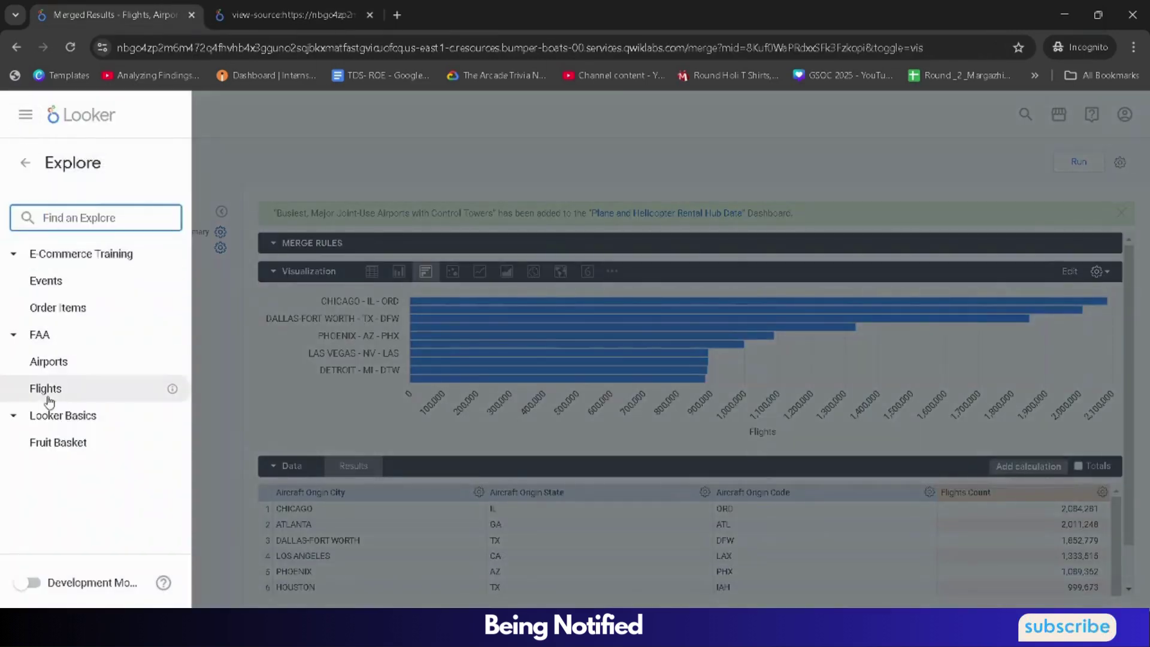
left_click(25, 162)
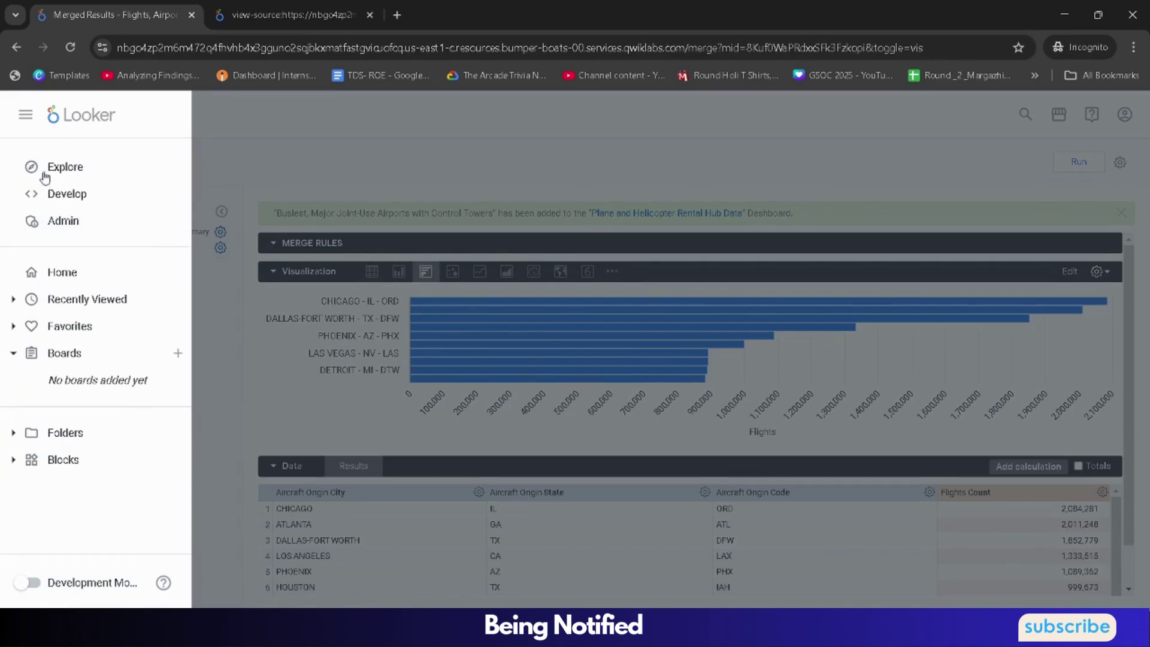
left_click(14, 433)
left_click(66, 461)
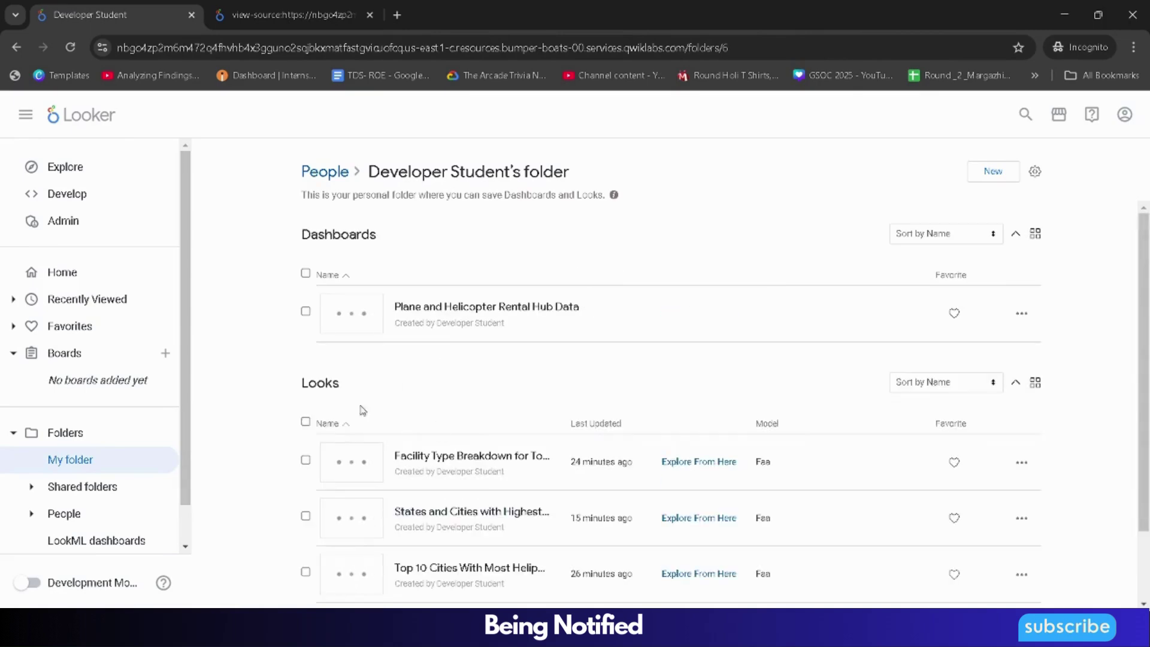
scroll(436, 434, "down", 2)
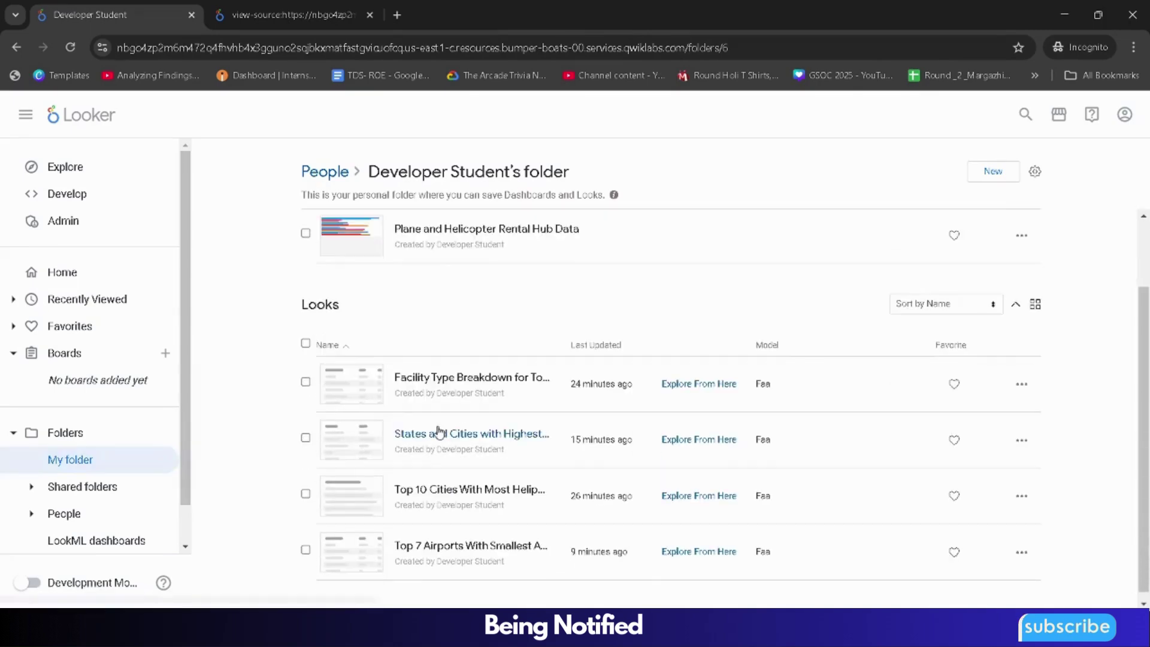
Add the "Facility Type Breakdown for Top 10 States" Look to the existing "Plane and Helicopter Rental Hub Data" dashboard.
left_click(419, 378)
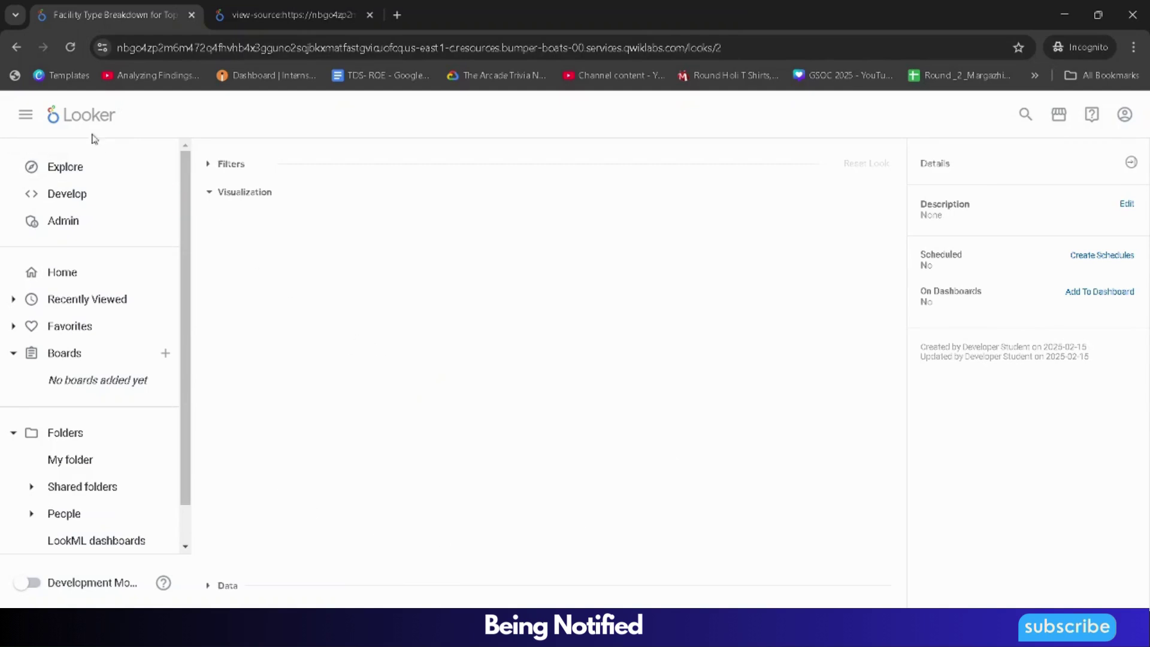
left_click(16, 48)
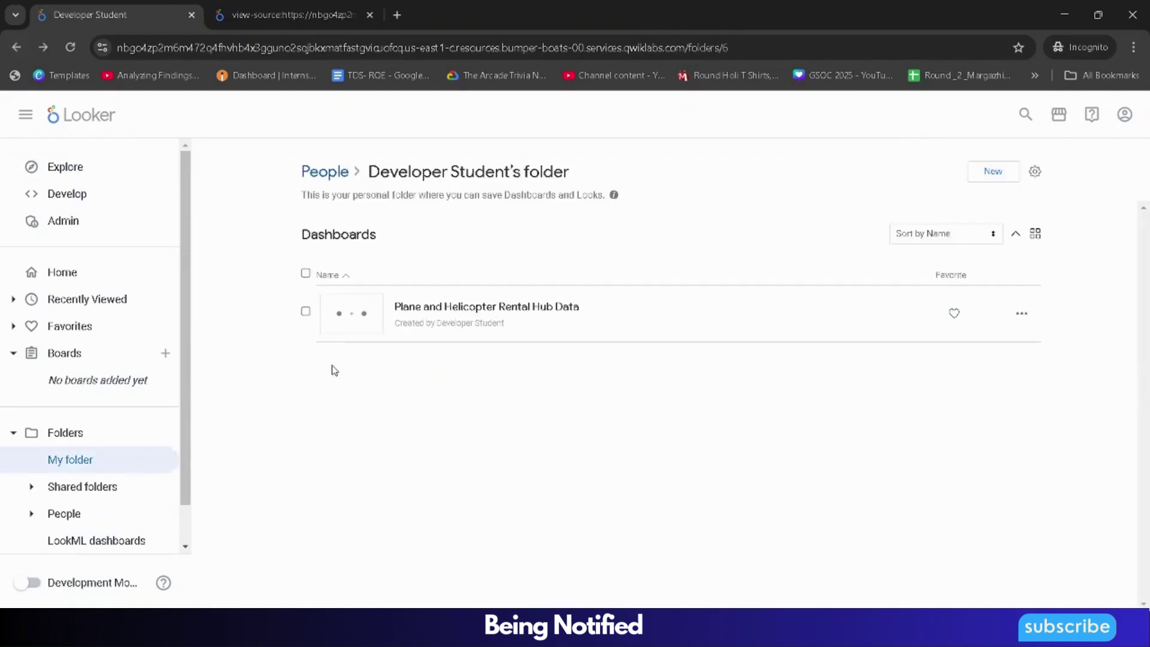
left_click(437, 458)
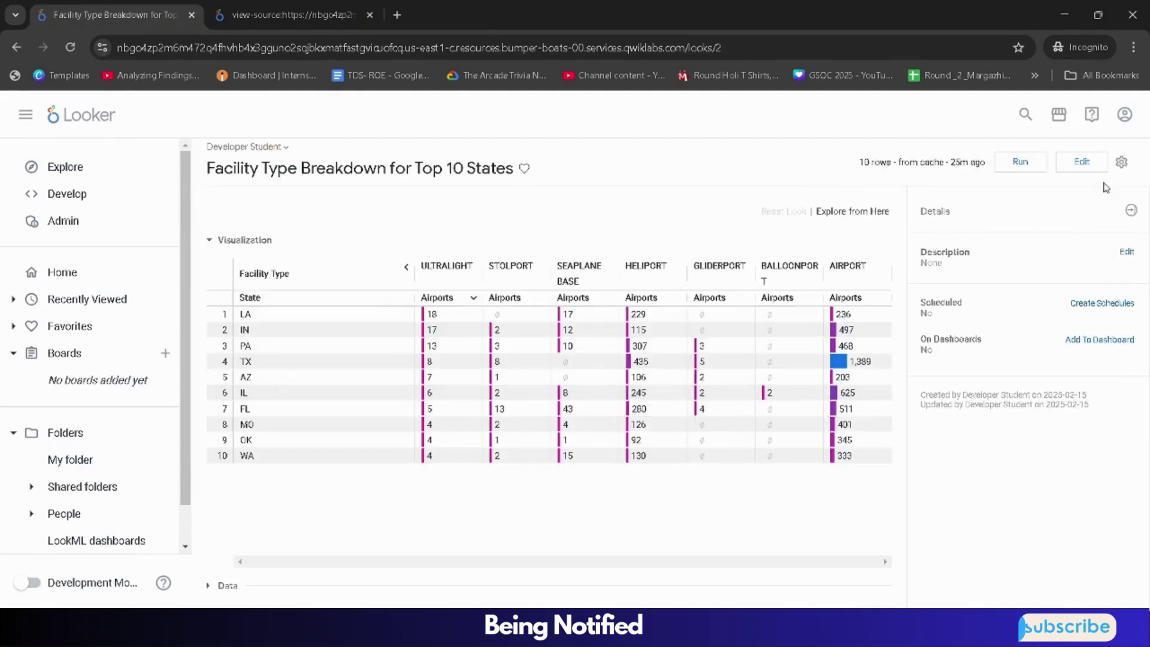
left_click(1121, 161)
mouse_move(1028, 208)
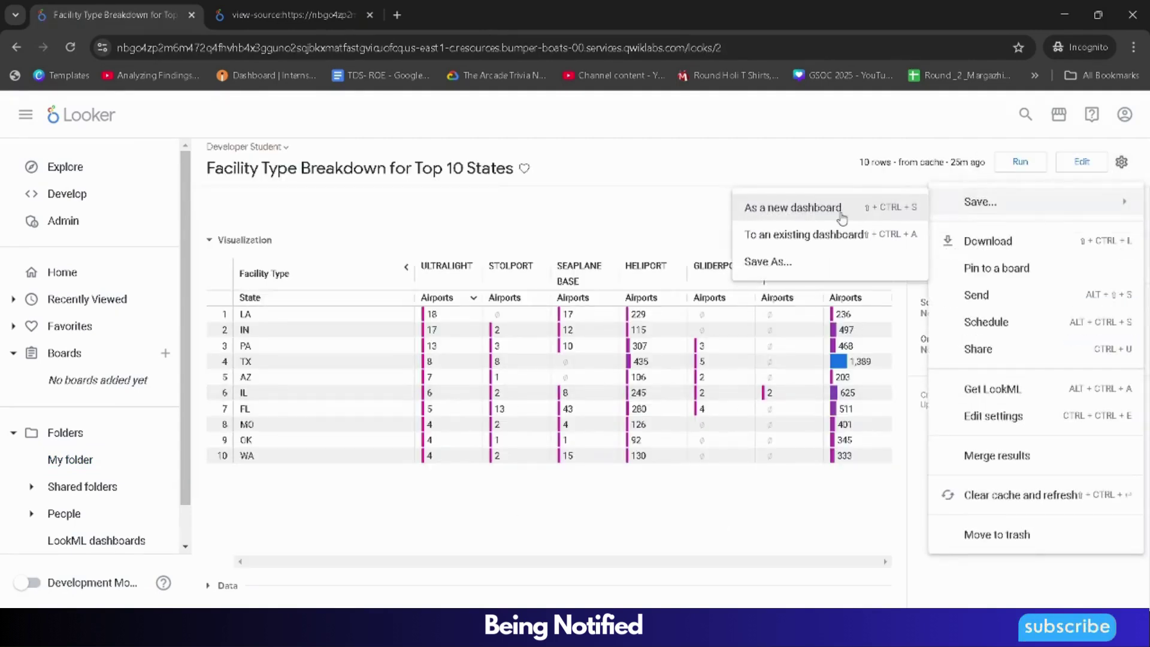
left_click(795, 235)
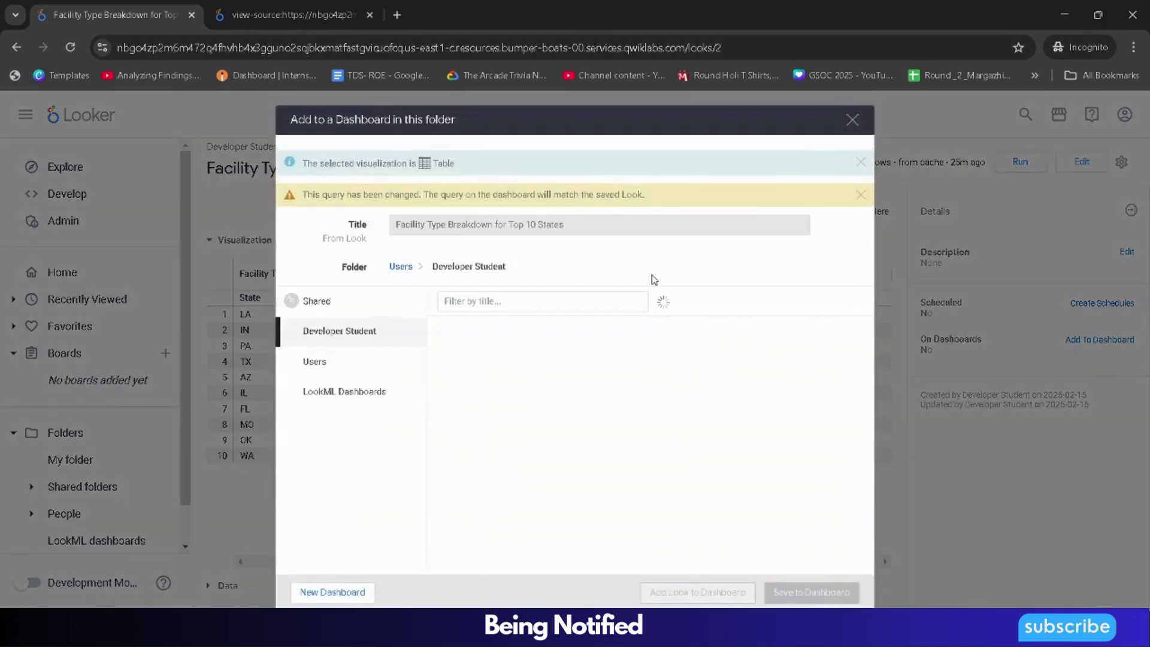
left_click(487, 337)
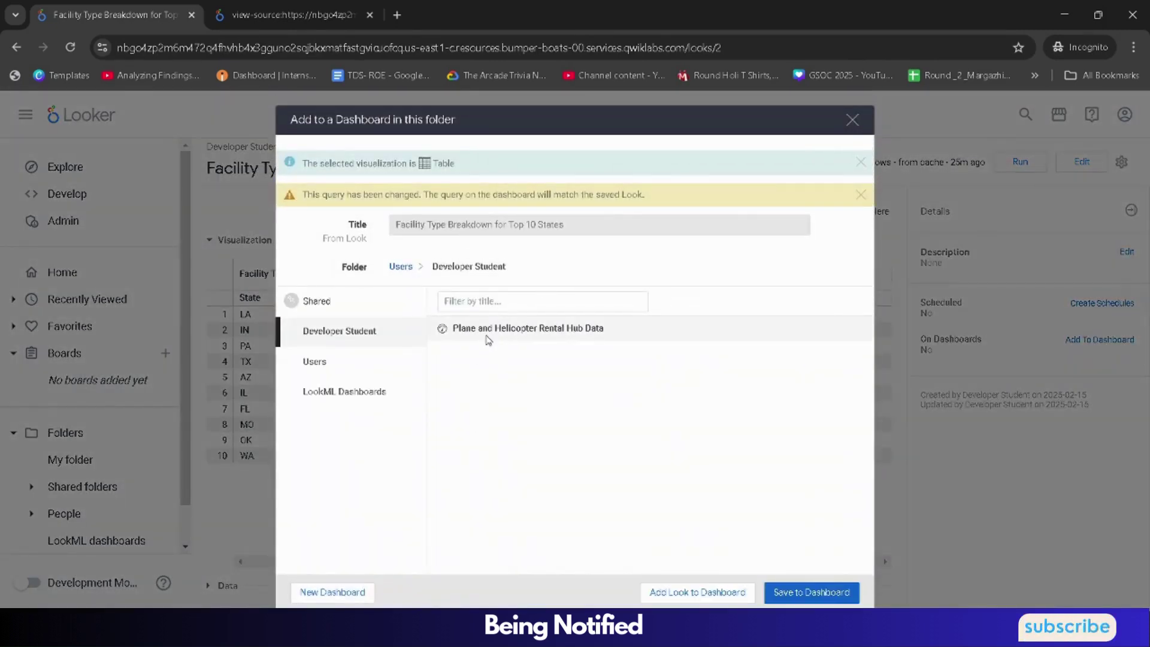
left_click(666, 596)
From the personal folder, add the "States and Cities with Highest Percentage of Cancellations: Flights over 10,000" Look to the "Plane and Helicopter Rental Hub Data" dashboard.
left_click(111, 460)
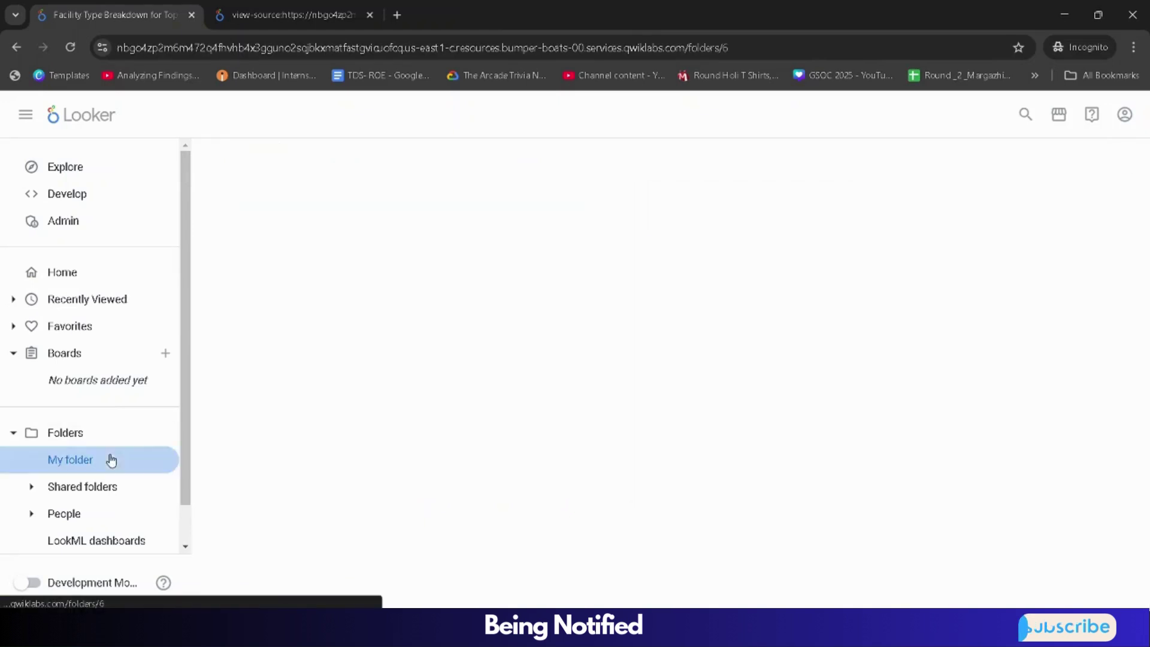
scroll(420, 424, "down", 2)
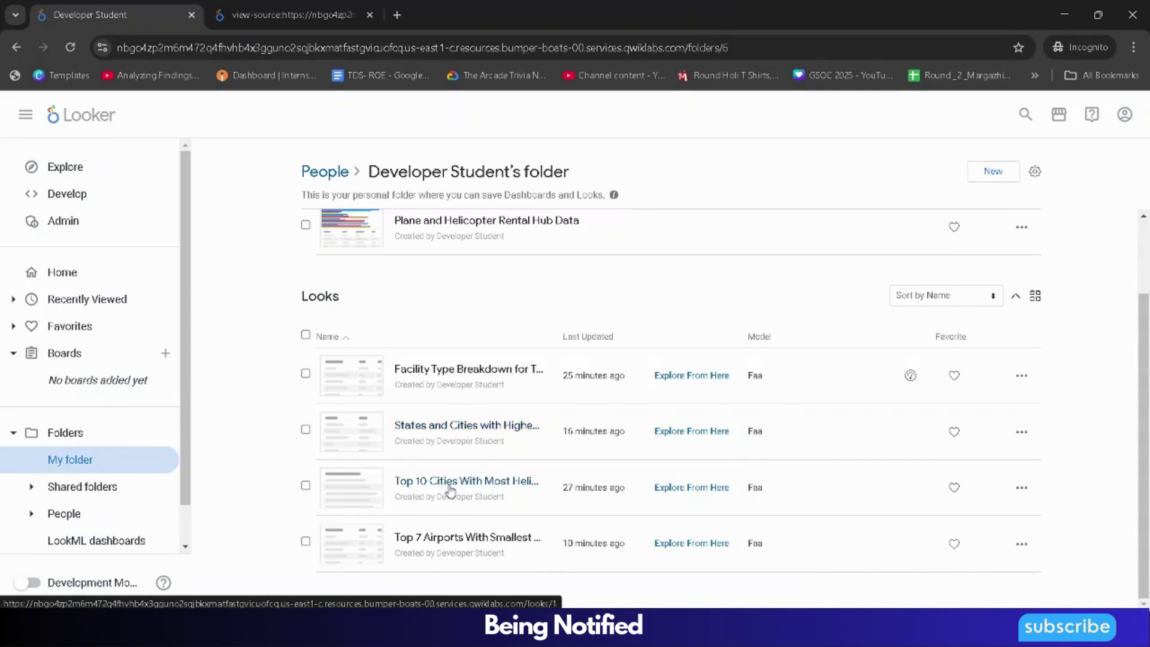
left_click(446, 426)
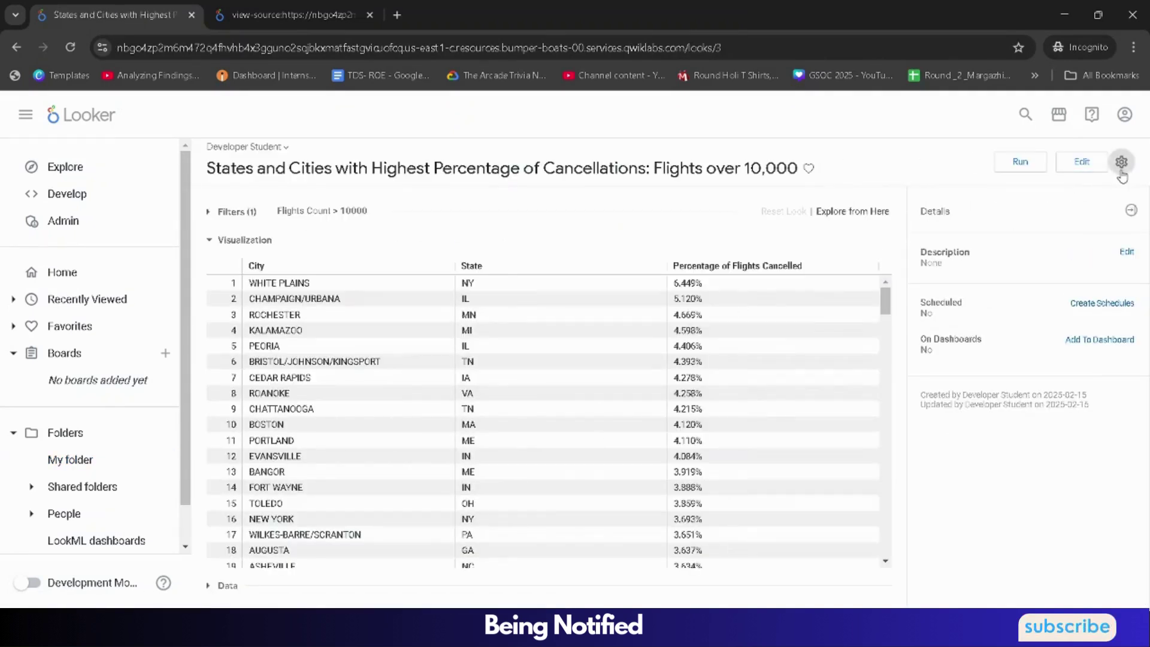
left_click(1121, 162)
mouse_move(1032, 205)
left_click(785, 234)
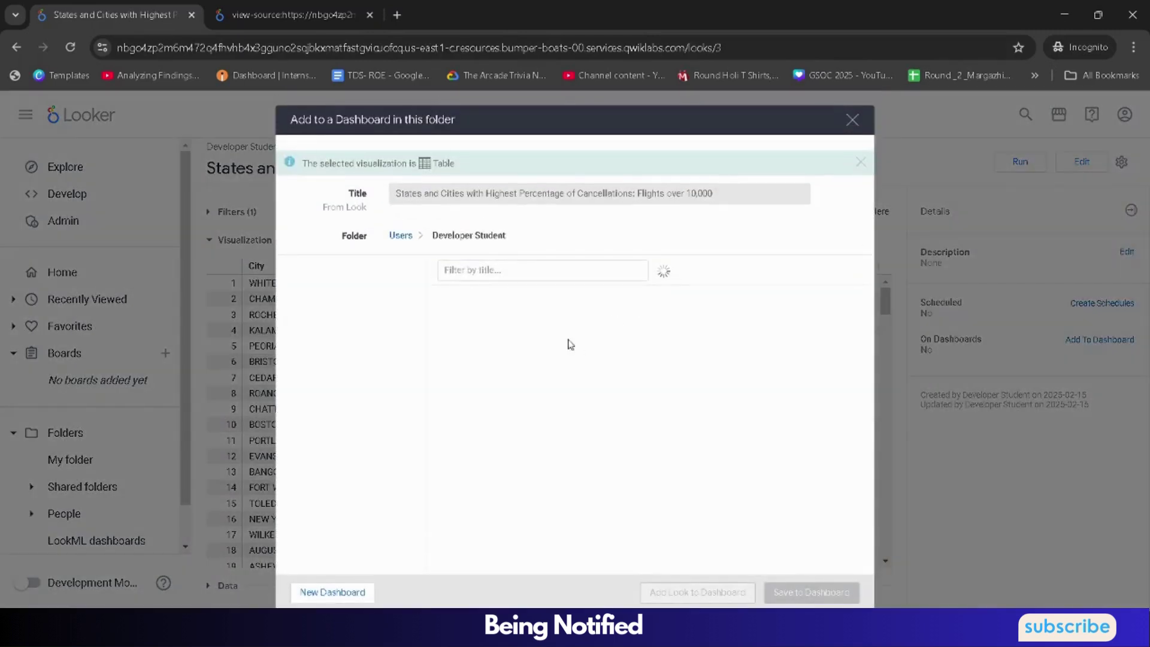
left_click(490, 301)
left_click(712, 593)
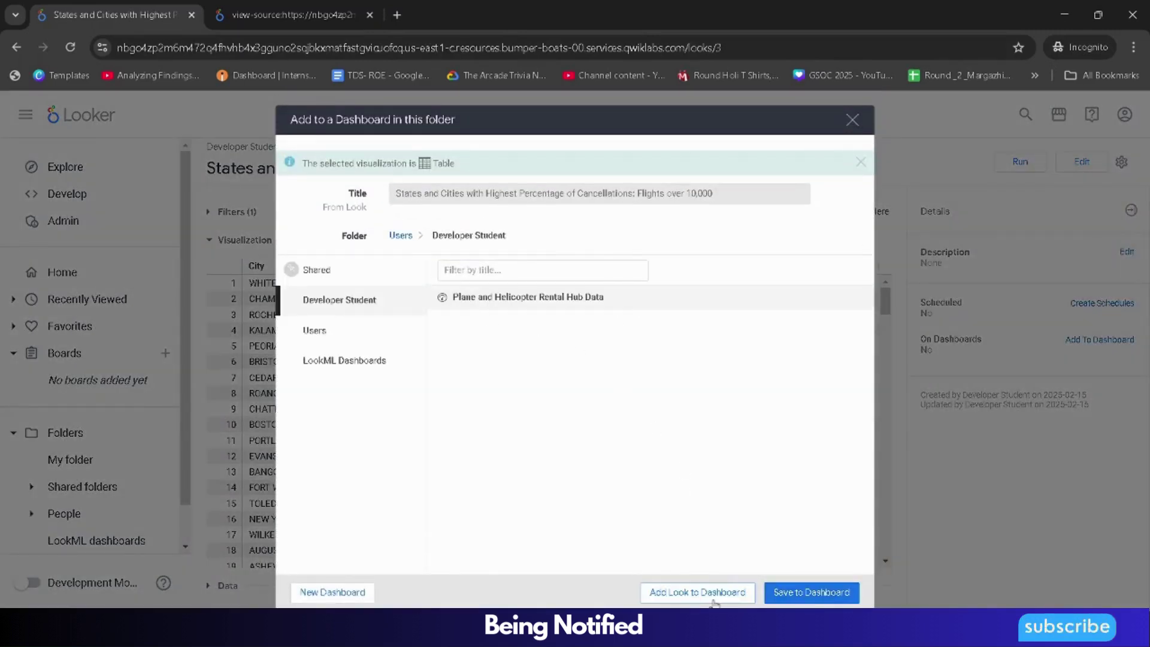
From the personal folder, add the "Top 10 Cities With Most Heliports" Look to the existing "Plane and Helicopter Rental Hub Data" dashboard.
left_click(17, 53)
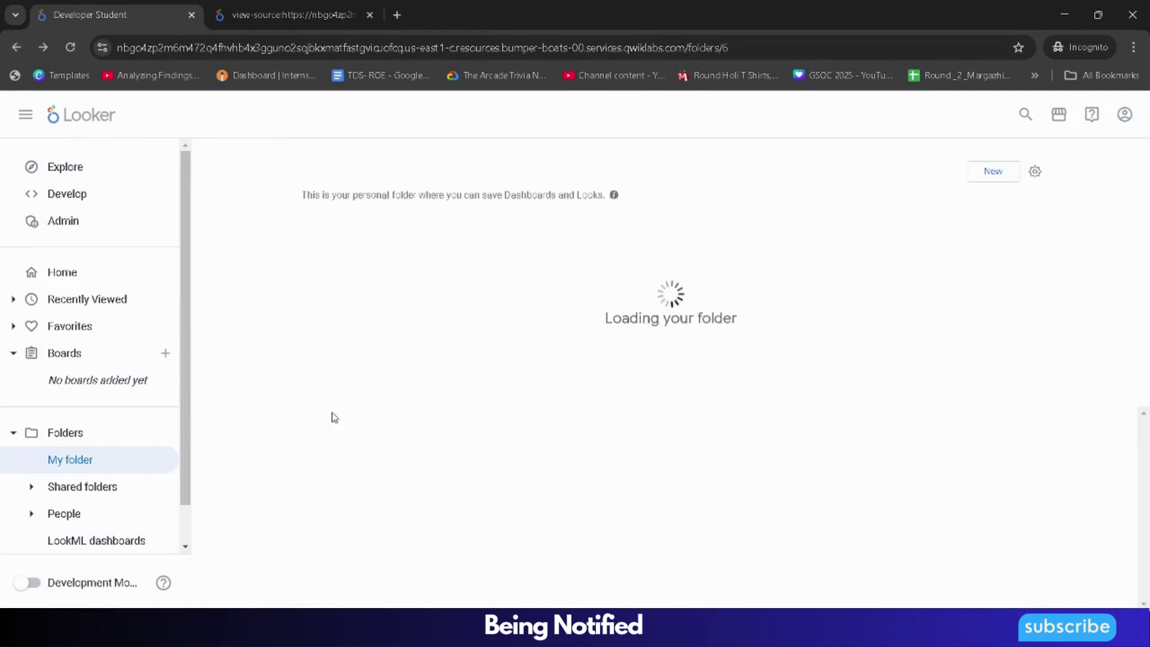
scroll(417, 494, "down", 2)
left_click(418, 492)
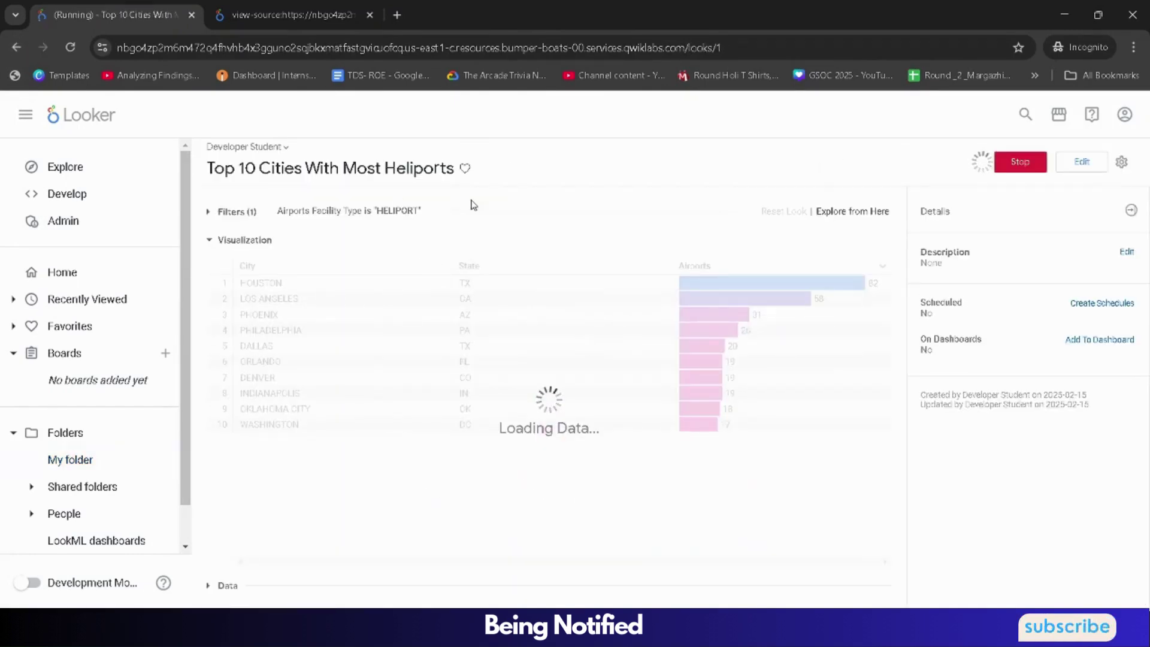
left_click(1122, 163)
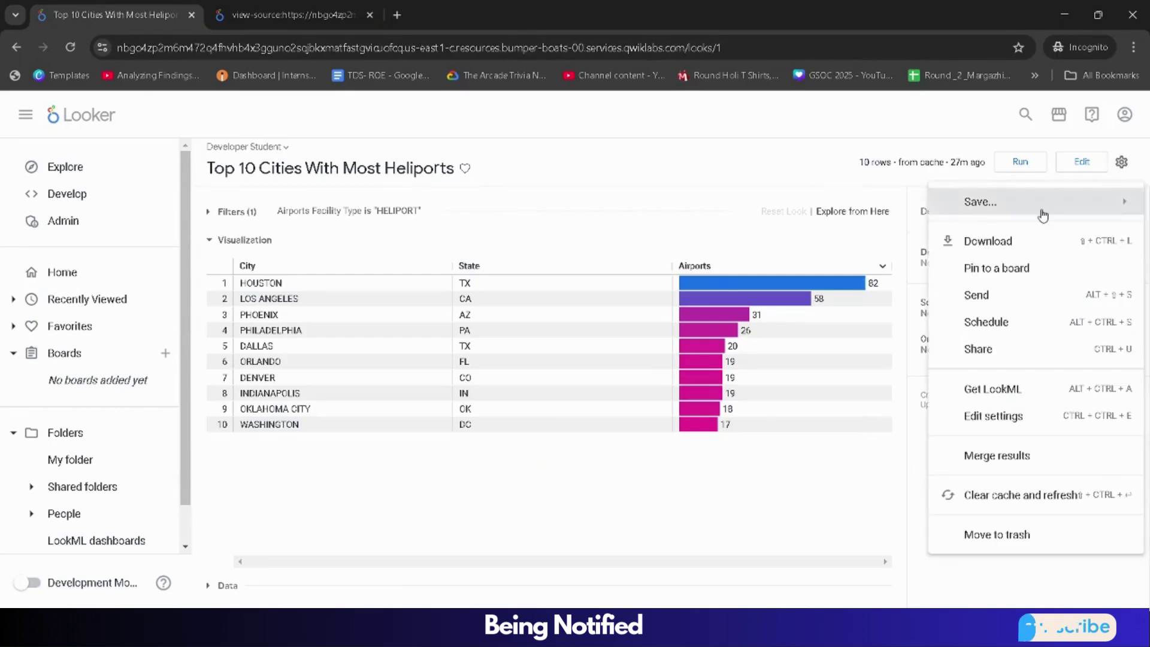
mouse_move(976, 200)
left_click(797, 229)
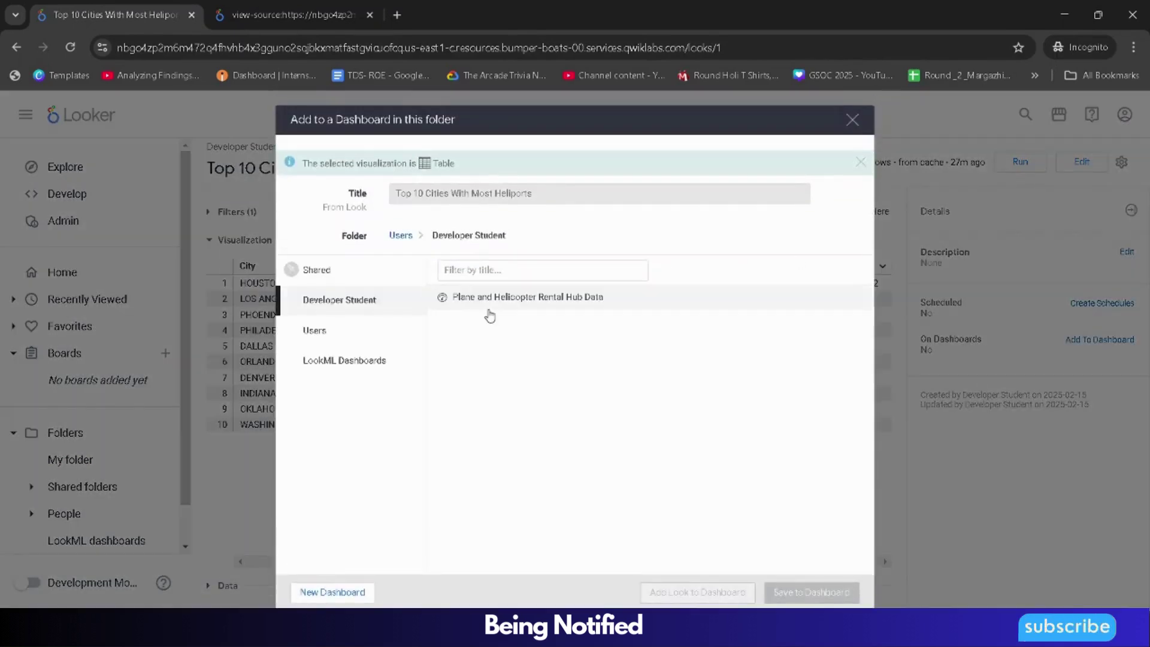
left_click(500, 307)
left_click(698, 593)
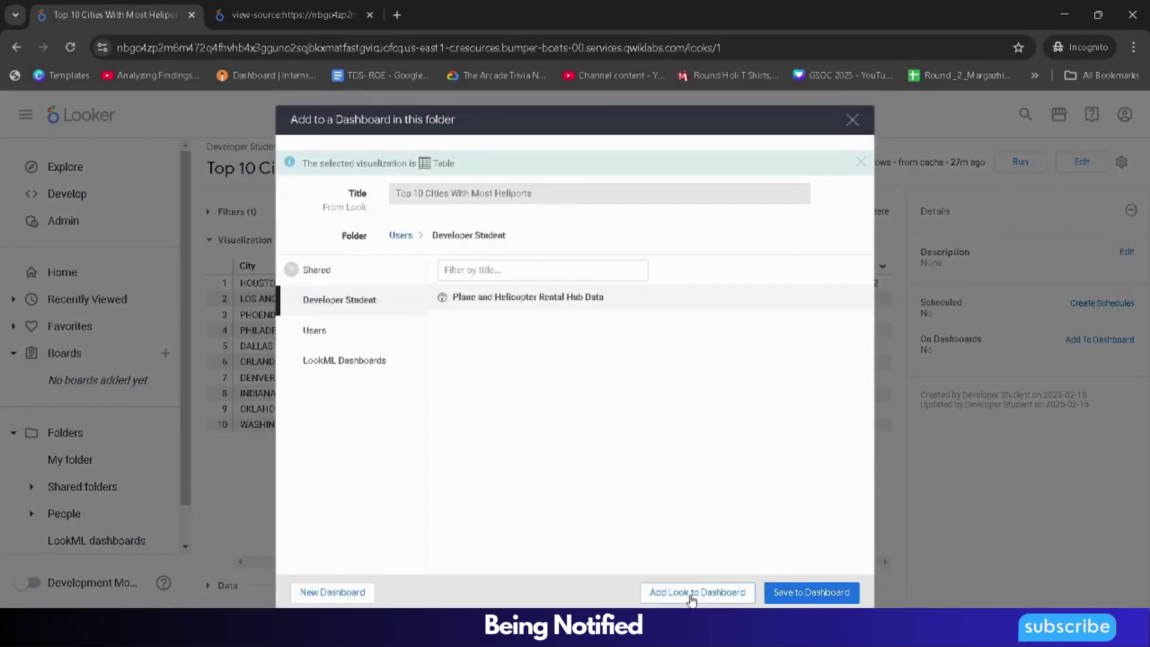
Open the "Top 7 Airports With Smallest Average Distance" Look from the personal folder and add it to the "Plane and Helicopter Rental Hub Data" dashboard.
left_click(71, 459)
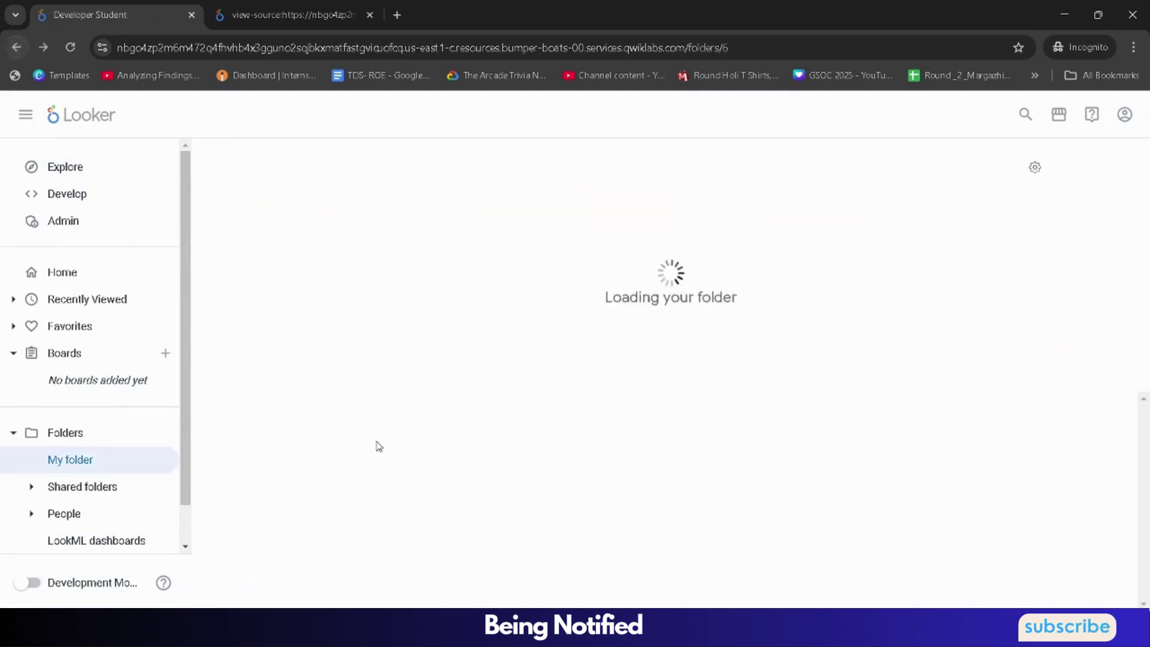
scroll(419, 509, "down", 1)
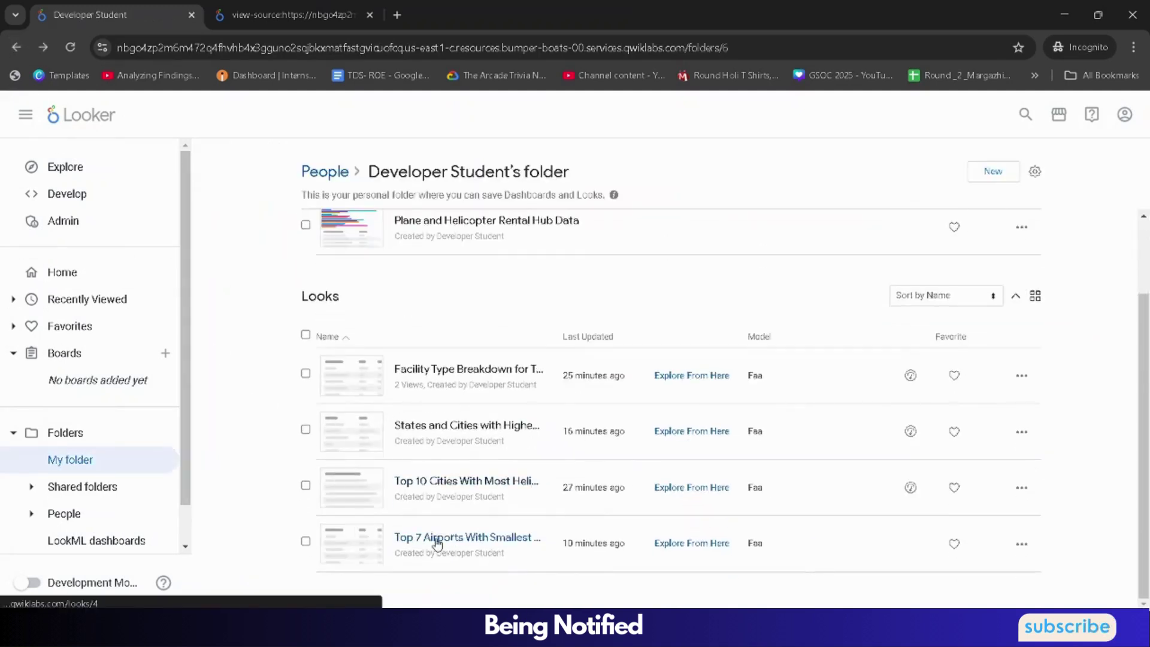
left_click(437, 542)
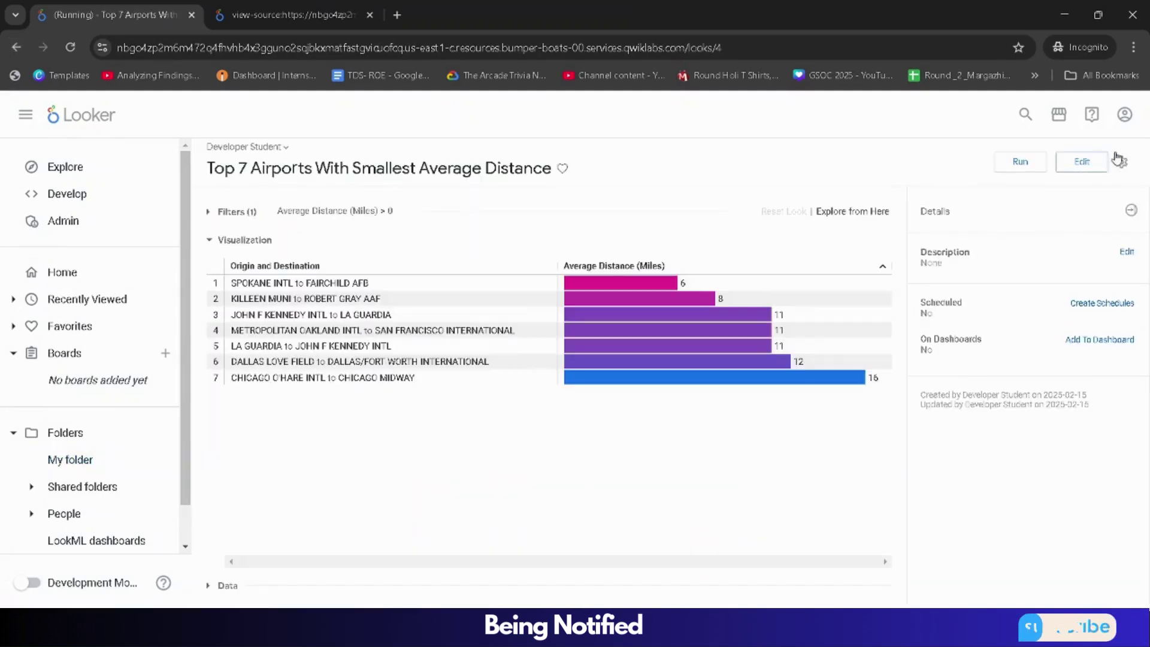
left_click(1122, 161)
mouse_move(997, 207)
left_click(869, 221)
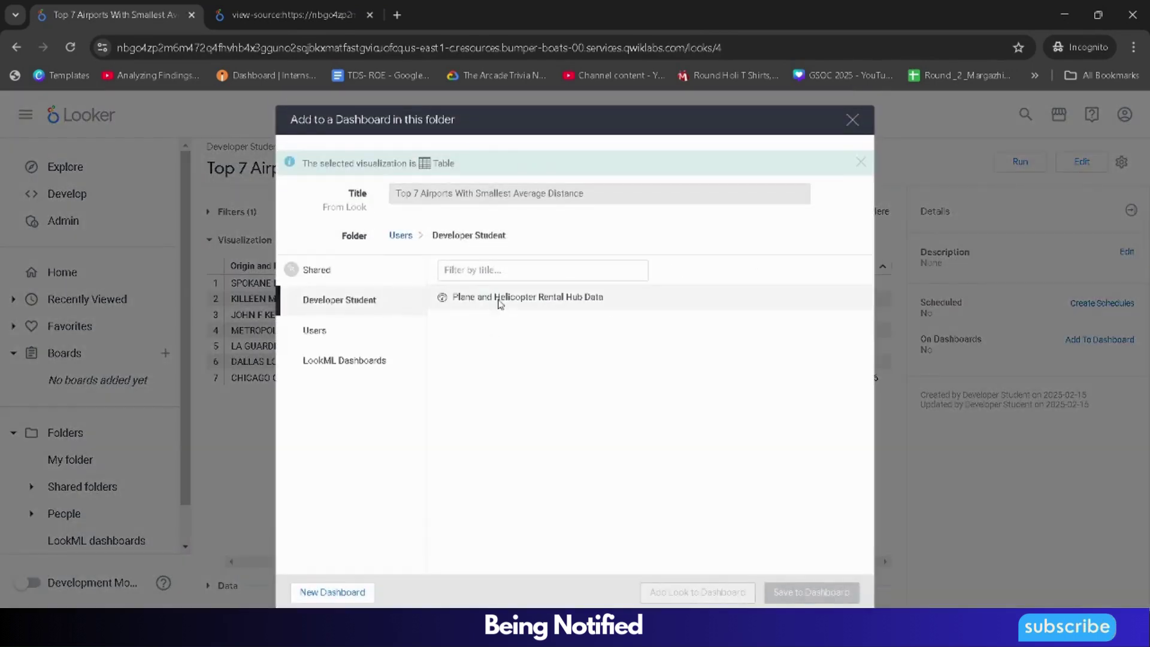
left_click(500, 302)
left_click(710, 592)
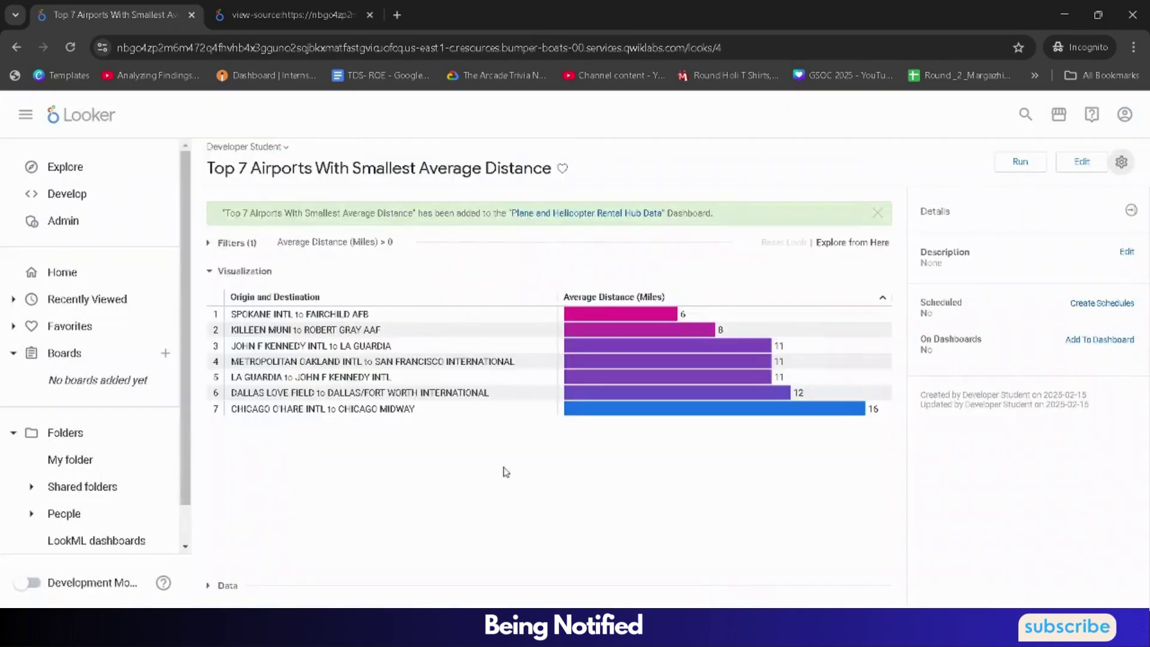
Return to the personal folder, then switch to the lab page and check progress for Task 3, "Save Looks to a Dashboard".
left_click(16, 47)
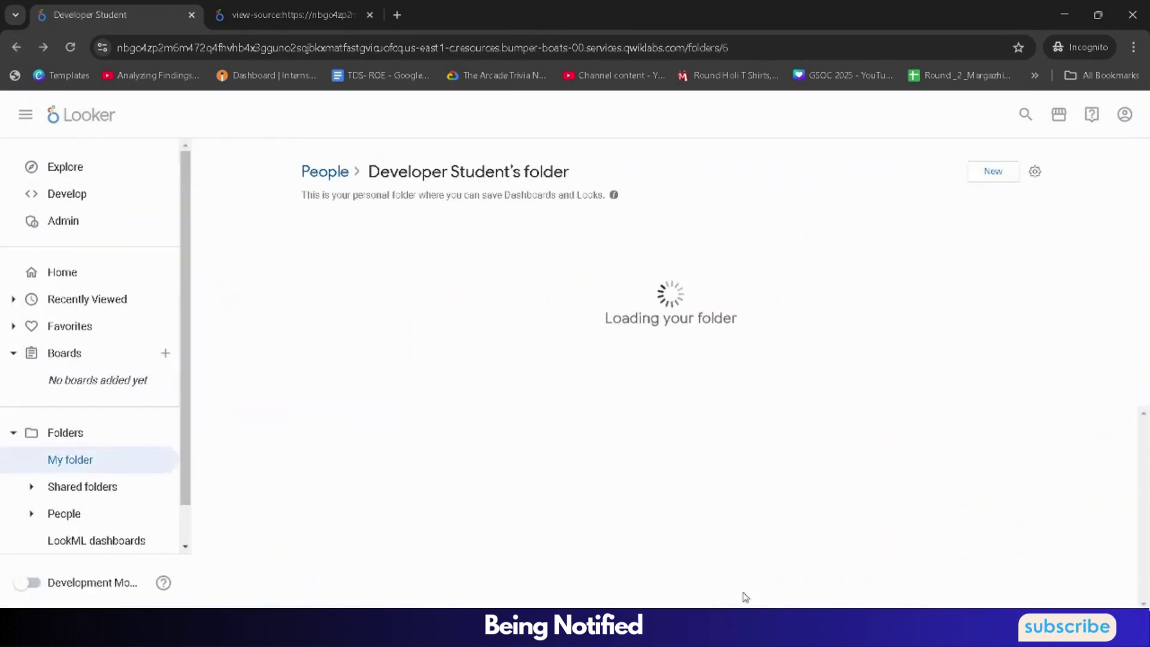
mouse_move(743, 599)
left_click(673, 552)
scroll(423, 463, "down", 1)
left_click(311, 460)
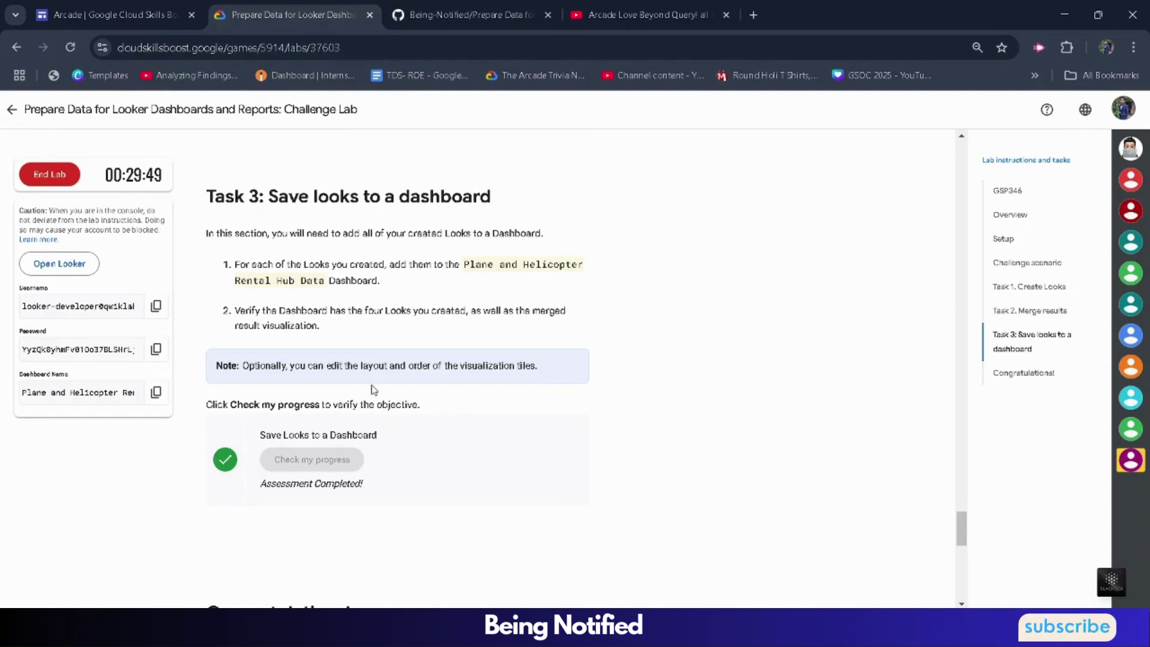
End the lab, confirm ending it, and submit a five-star satisfaction rating without comments.
scroll(373, 390, "down", 2)
left_click_drag(406, 459, 192, 461)
left_click(60, 174)
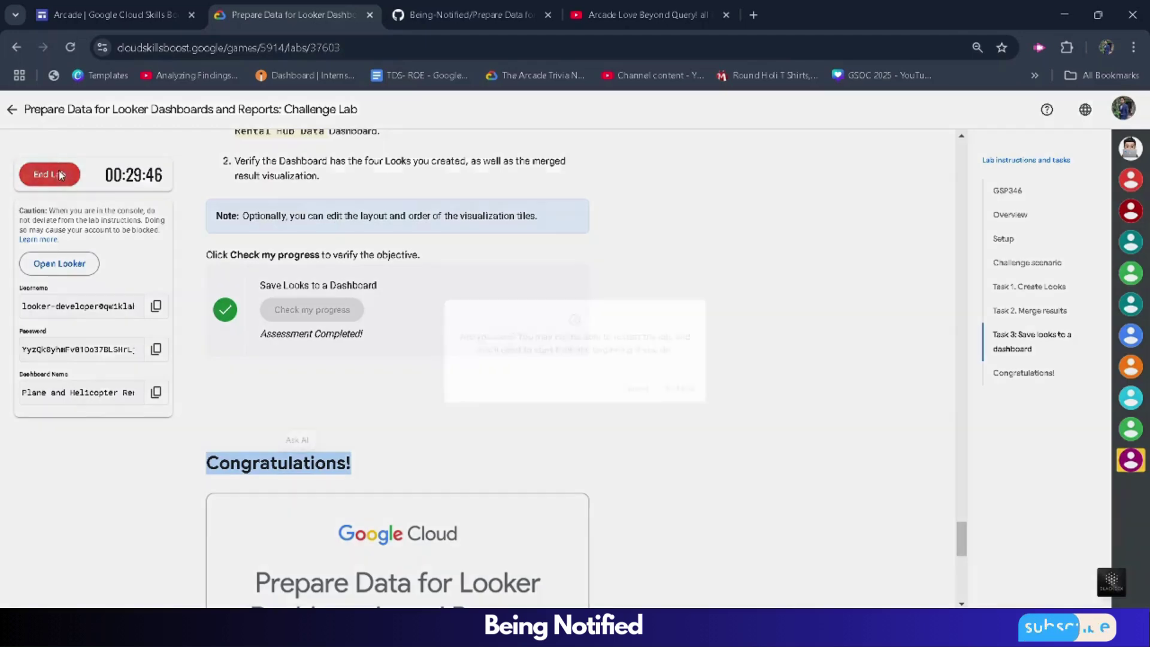
left_click(679, 393)
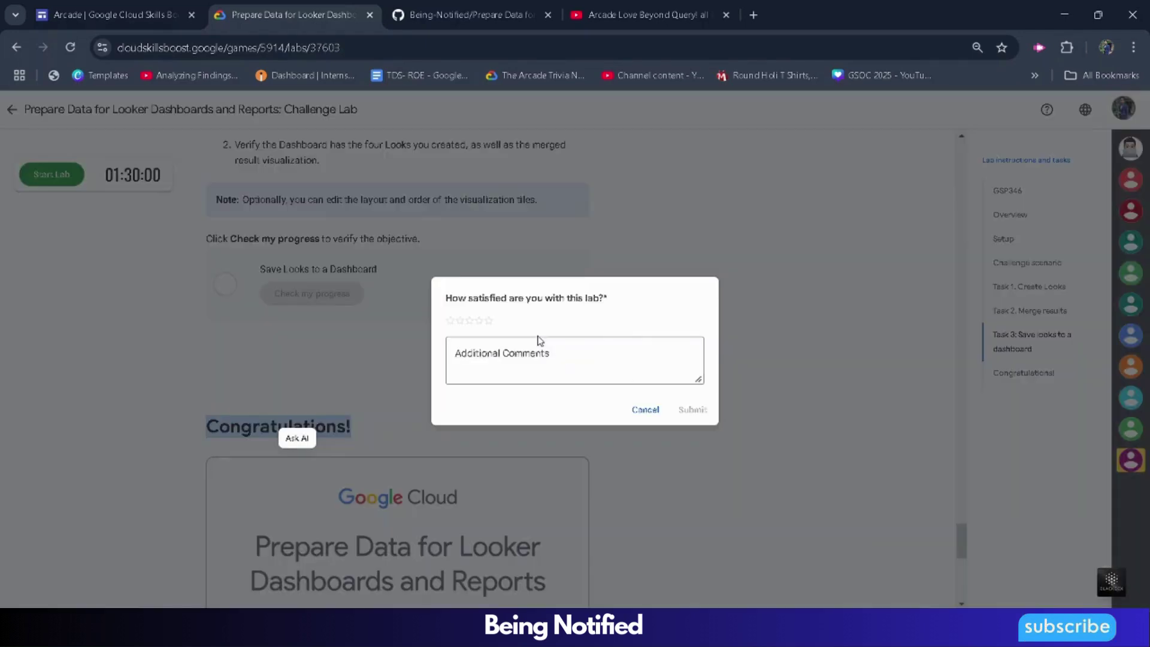
left_click(488, 322)
left_click(692, 410)
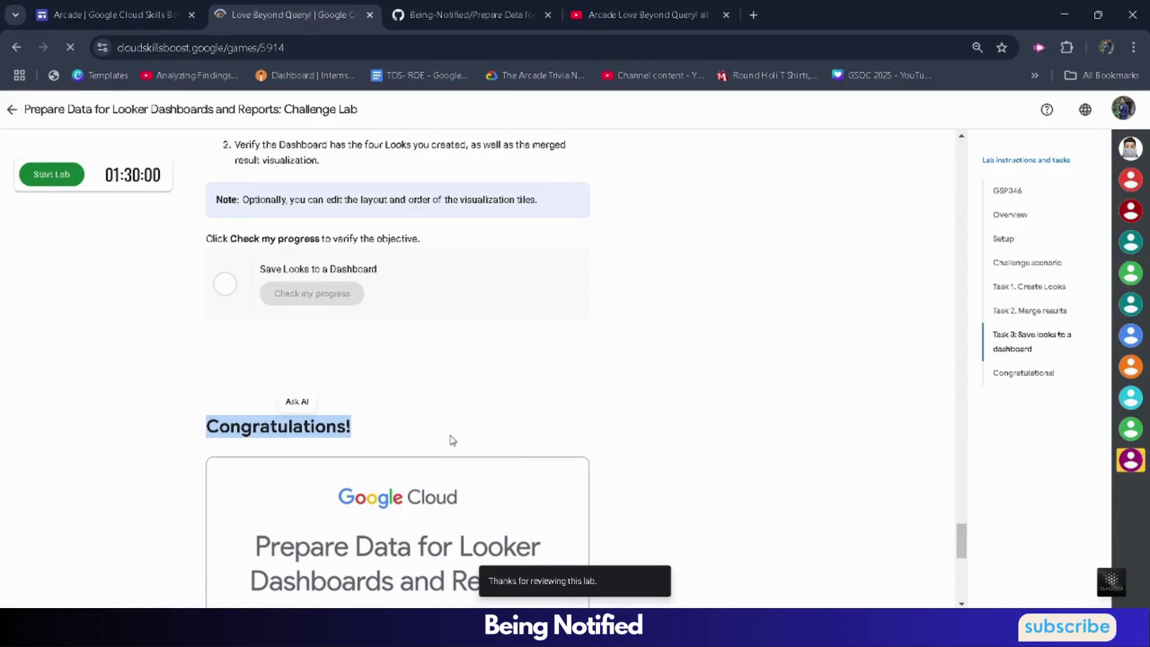
Expand the "Data Dates" module on the Love Beyond Query! page and check the challenge lab's completion status.
scroll(508, 449, "down", 10)
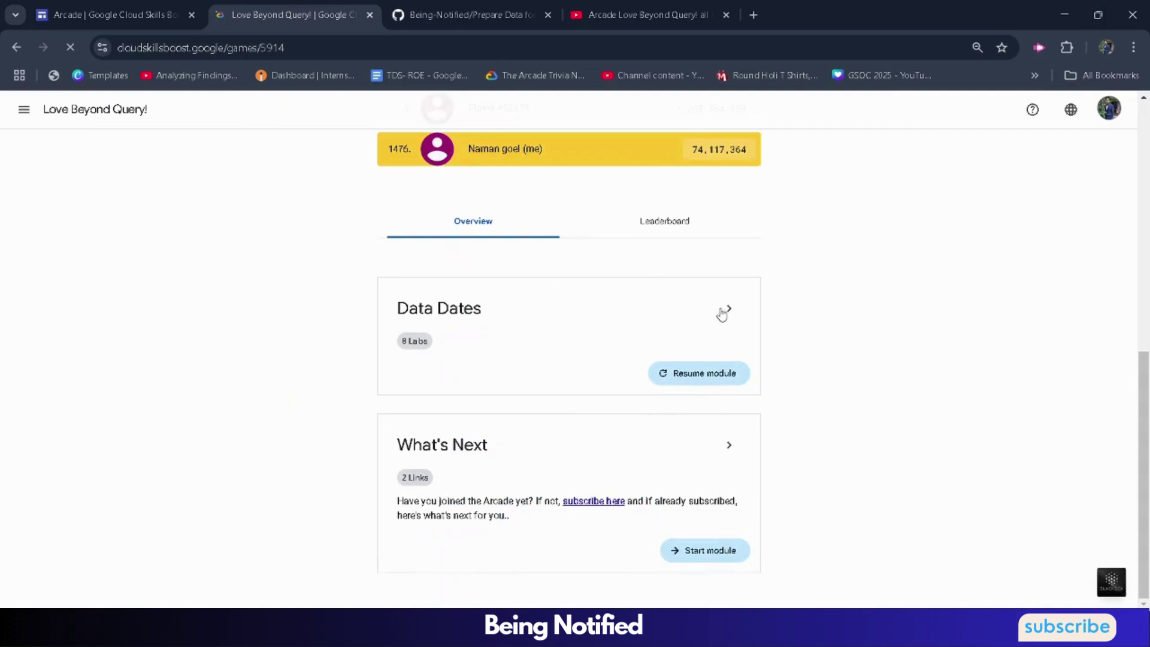
left_click(725, 310)
scroll(495, 436, "down", 10)
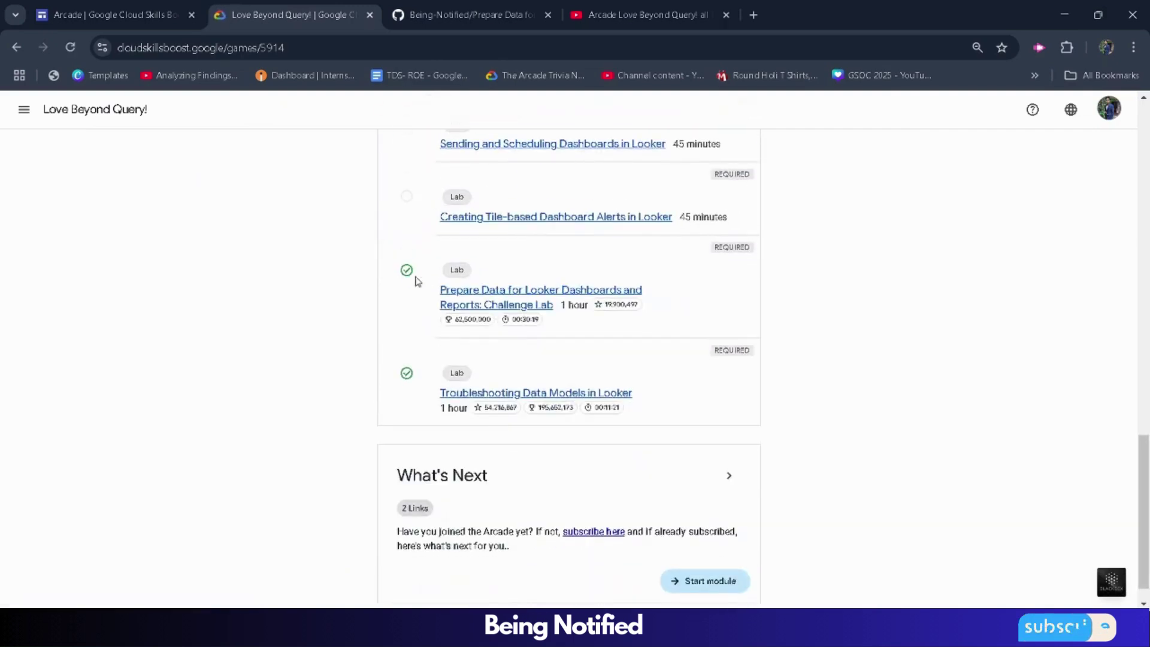